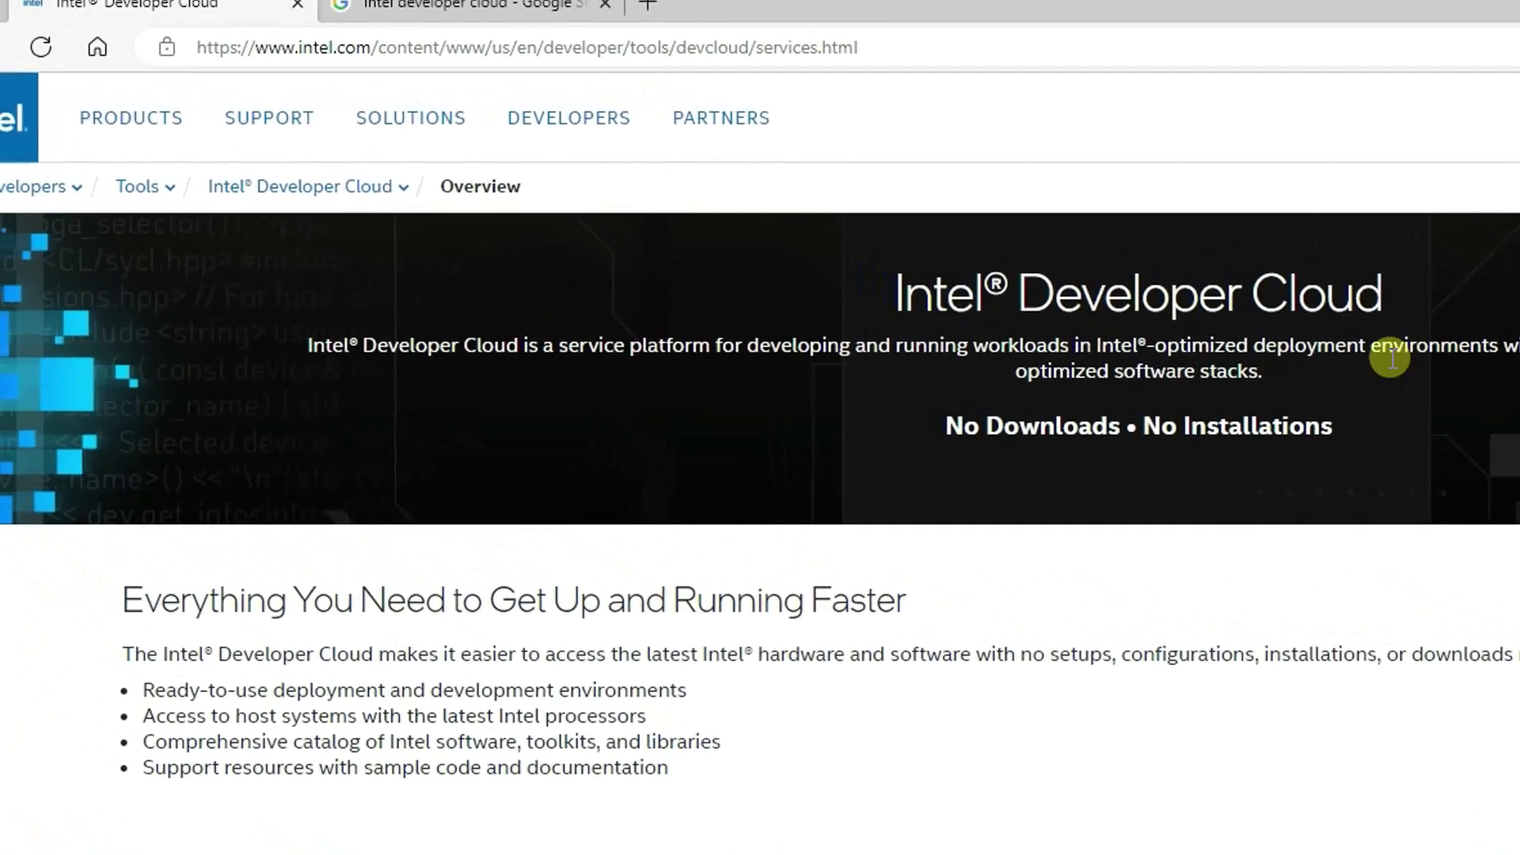
# Open the Intel Developer Cloud site from the Google results and go to its Intel Developer Cloud (Beta) page.
pyautogui.click(586, 21)
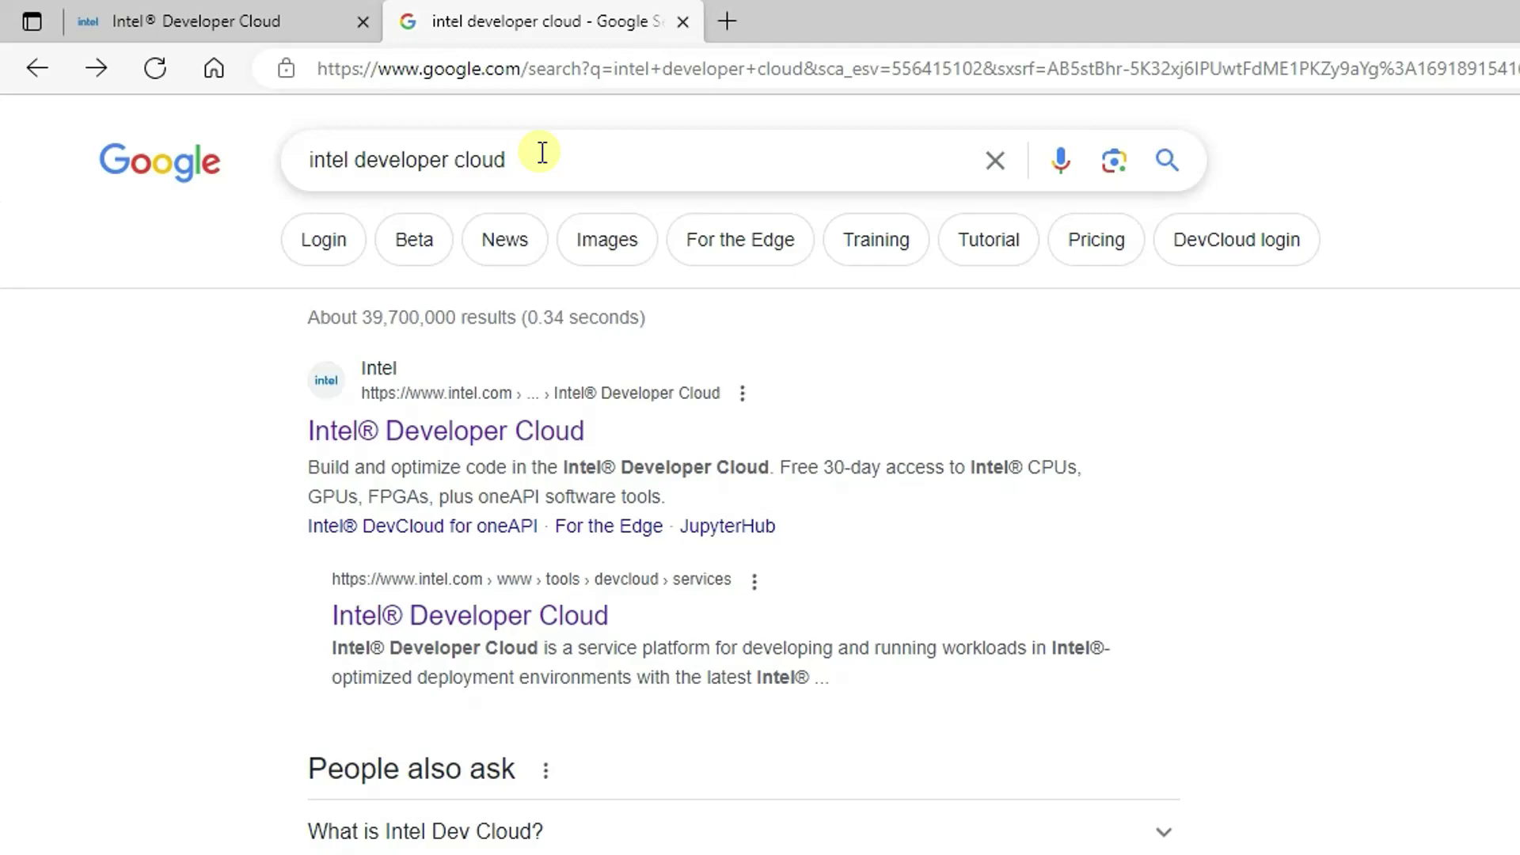
pyautogui.click(518, 432)
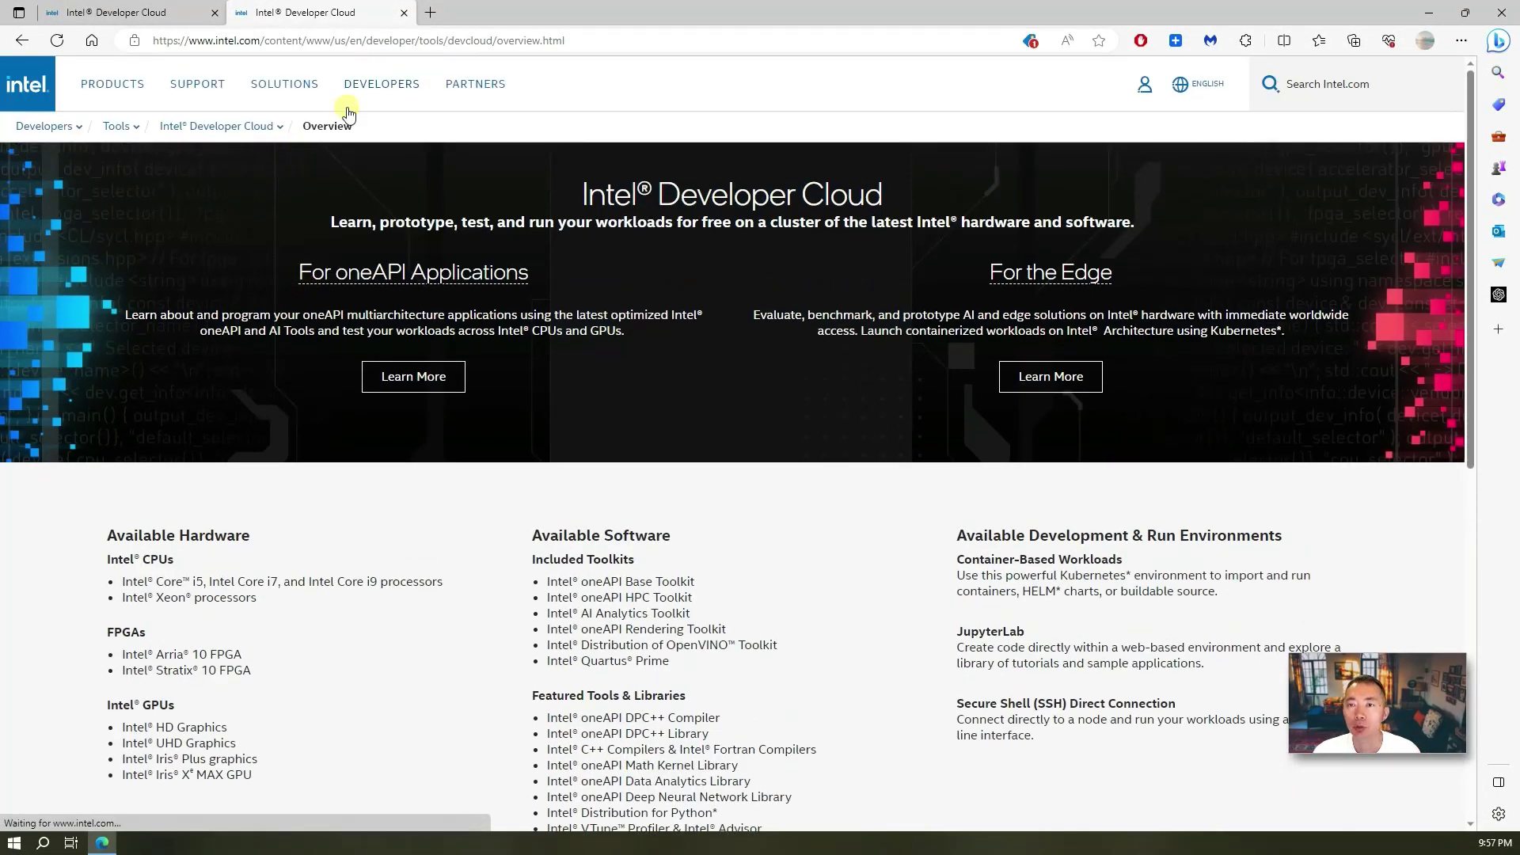
pyautogui.click(279, 127)
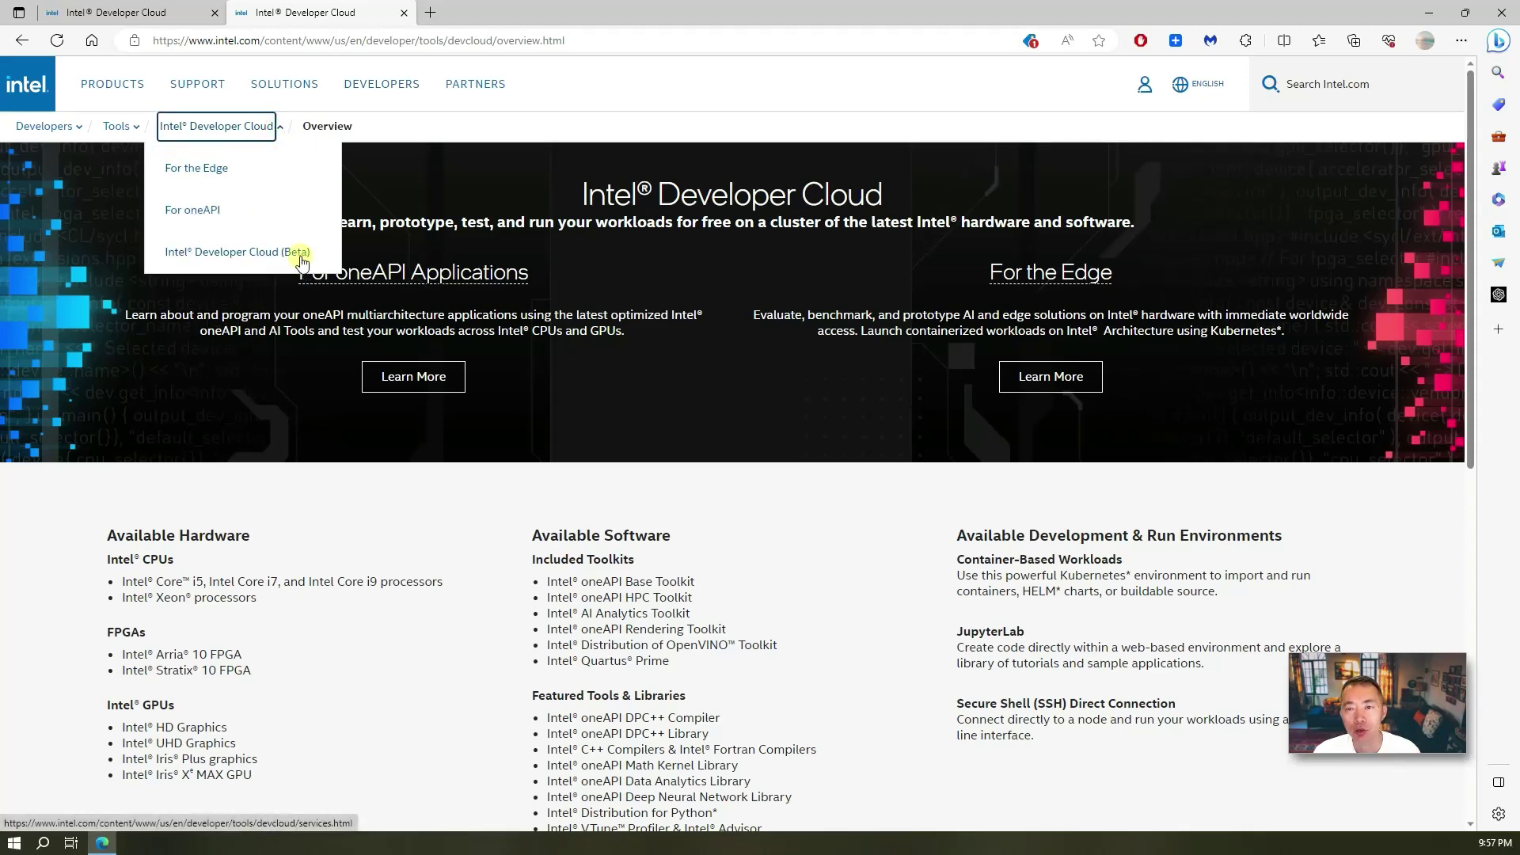
pyautogui.click(300, 259)
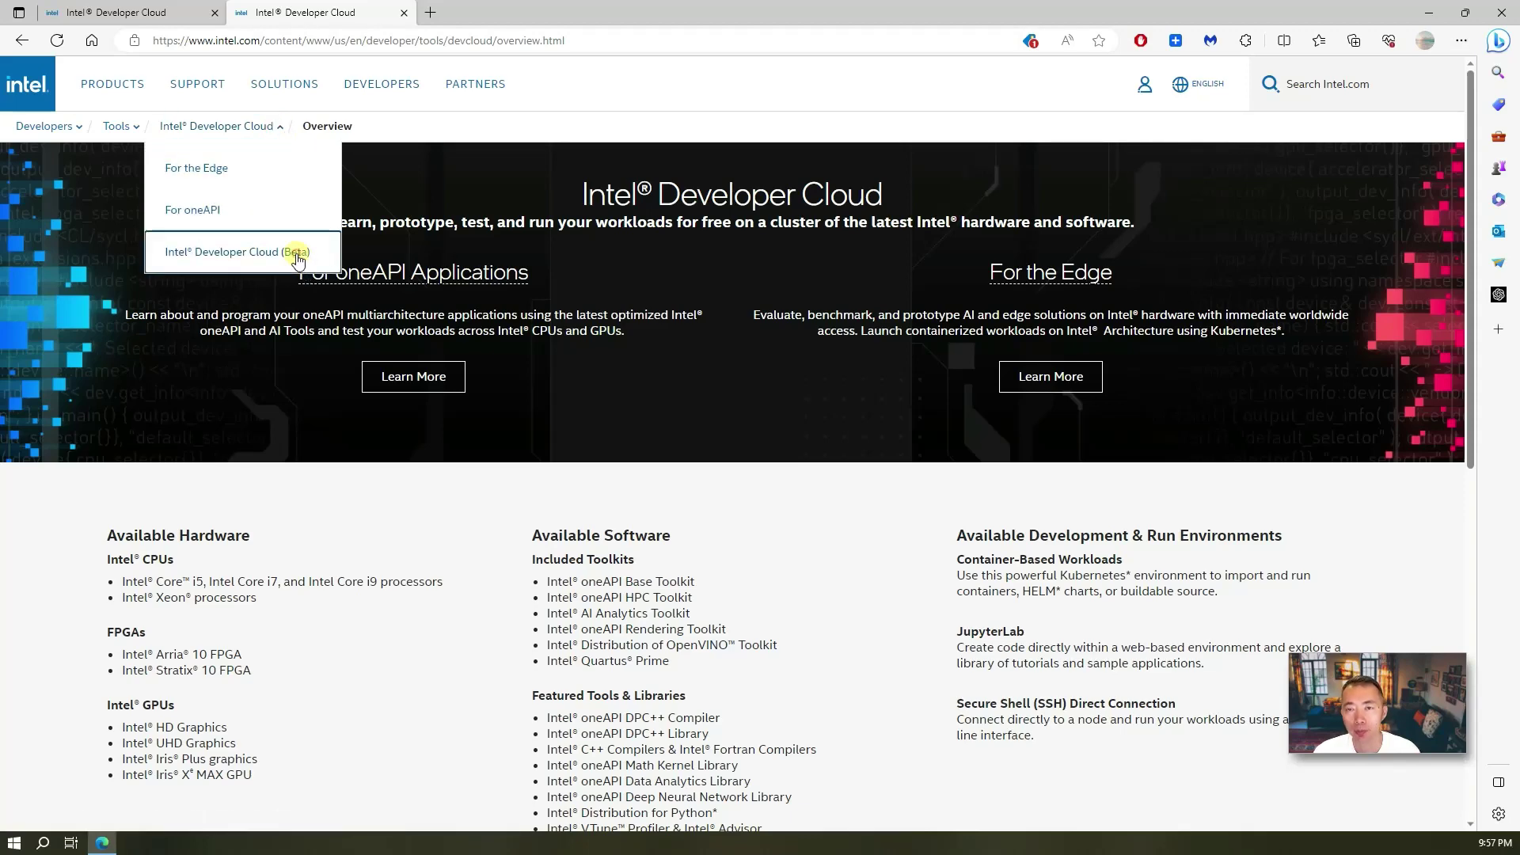
pyautogui.click(492, 43)
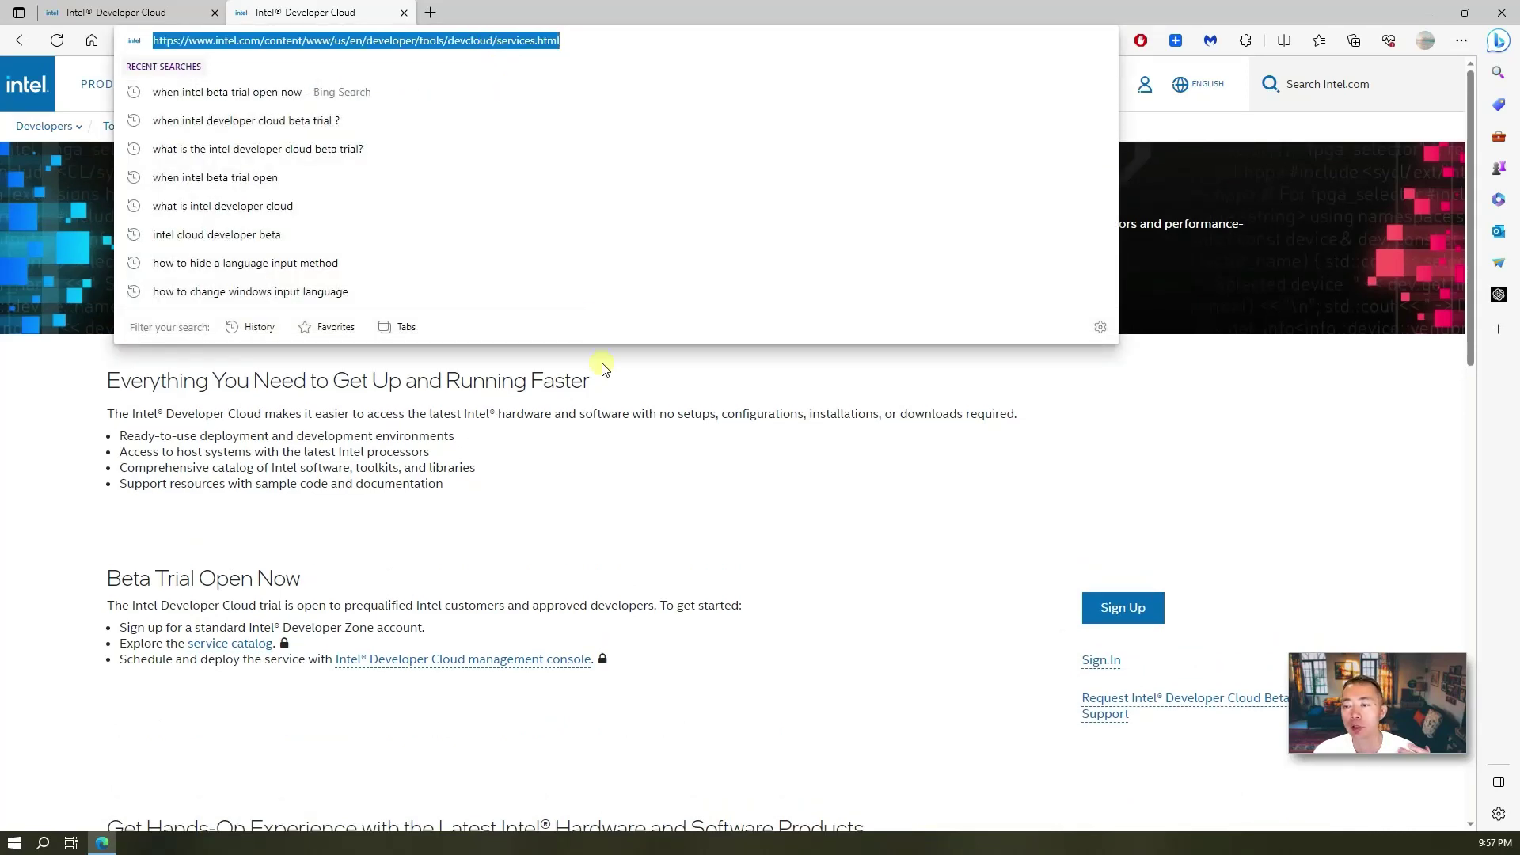
pyautogui.click(648, 491)
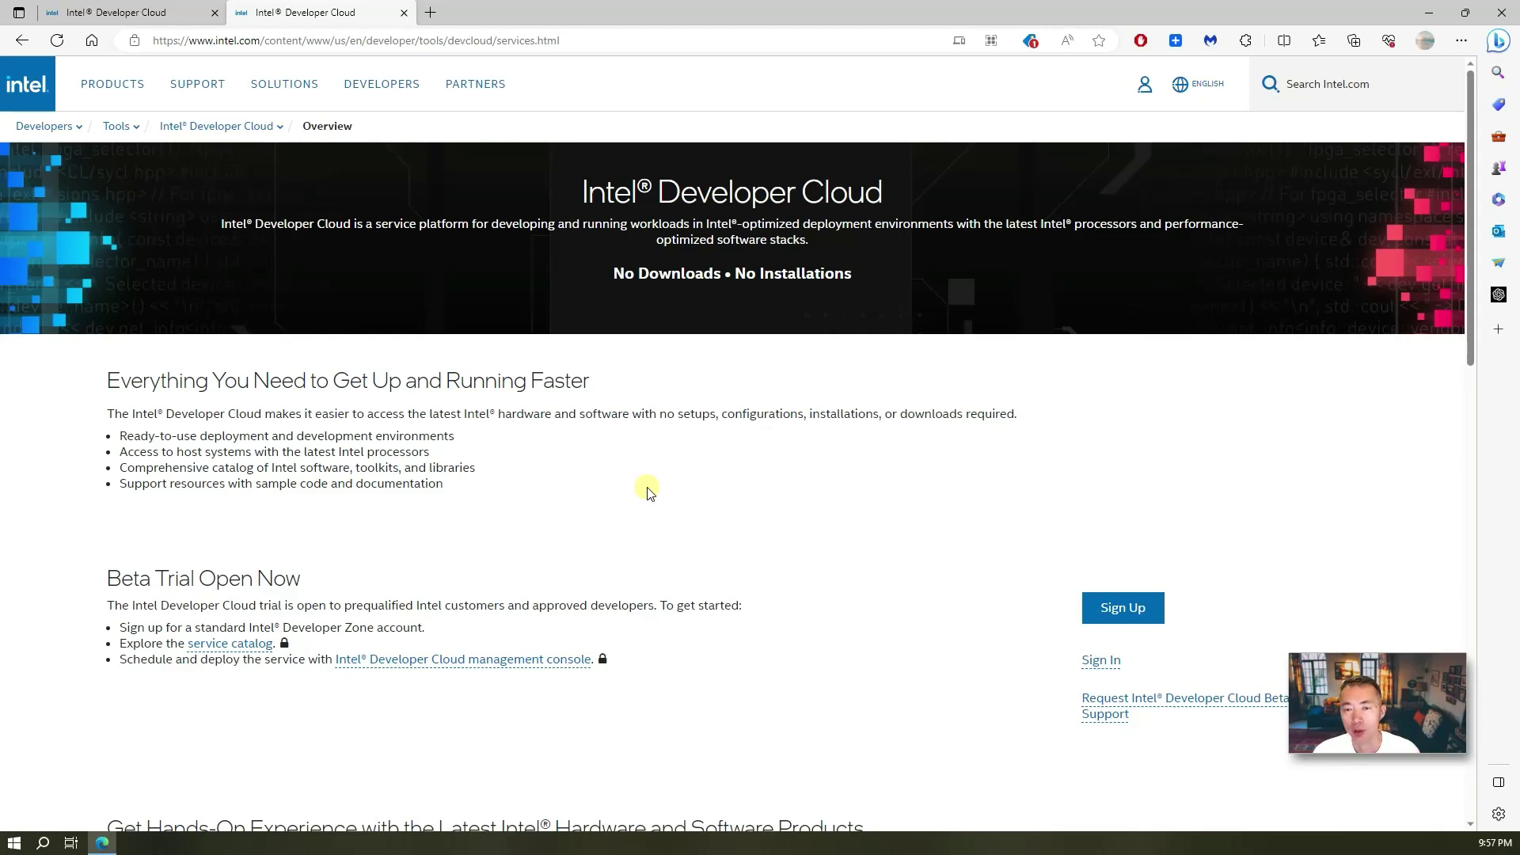
# Create a new Intel account with email, name, password, language English for USA (English) and country Canada, and request email verification.
pyautogui.scroll(-1, 648, 493)
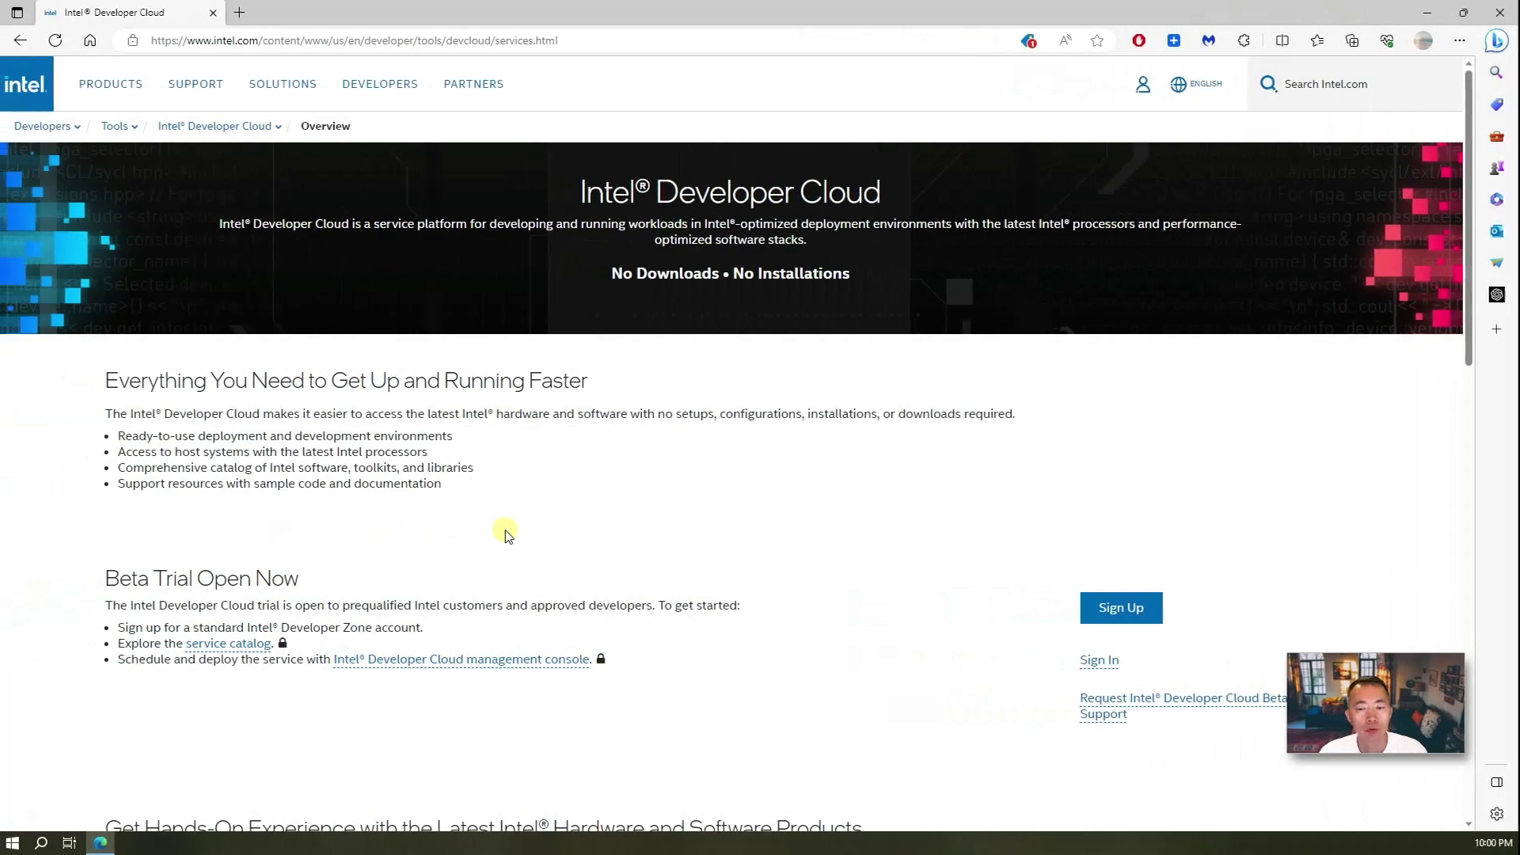
pyautogui.scroll(-2, 502, 532)
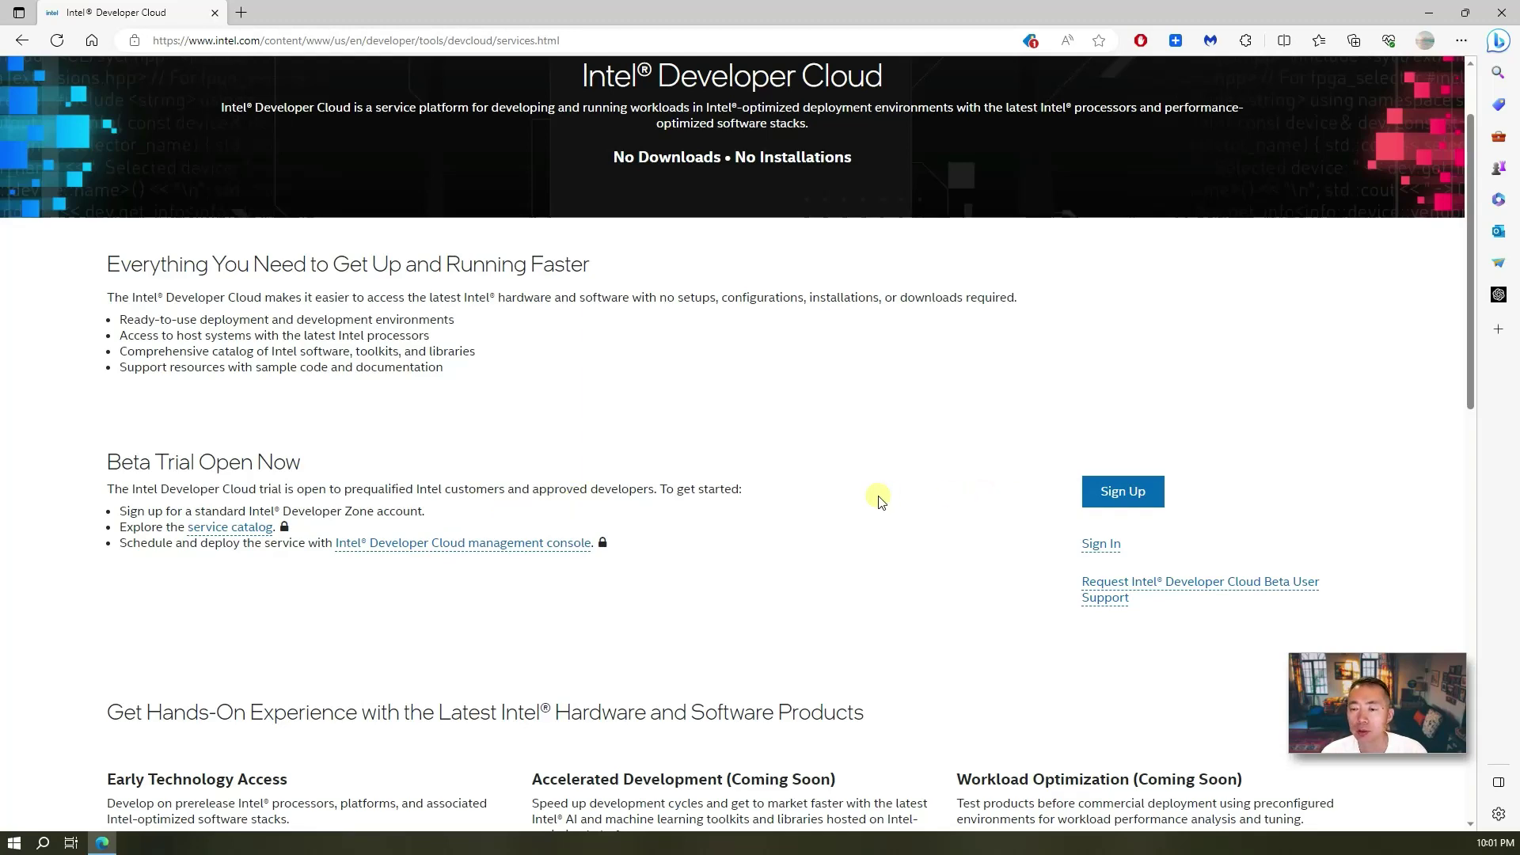
pyautogui.scroll(-3, 828, 521)
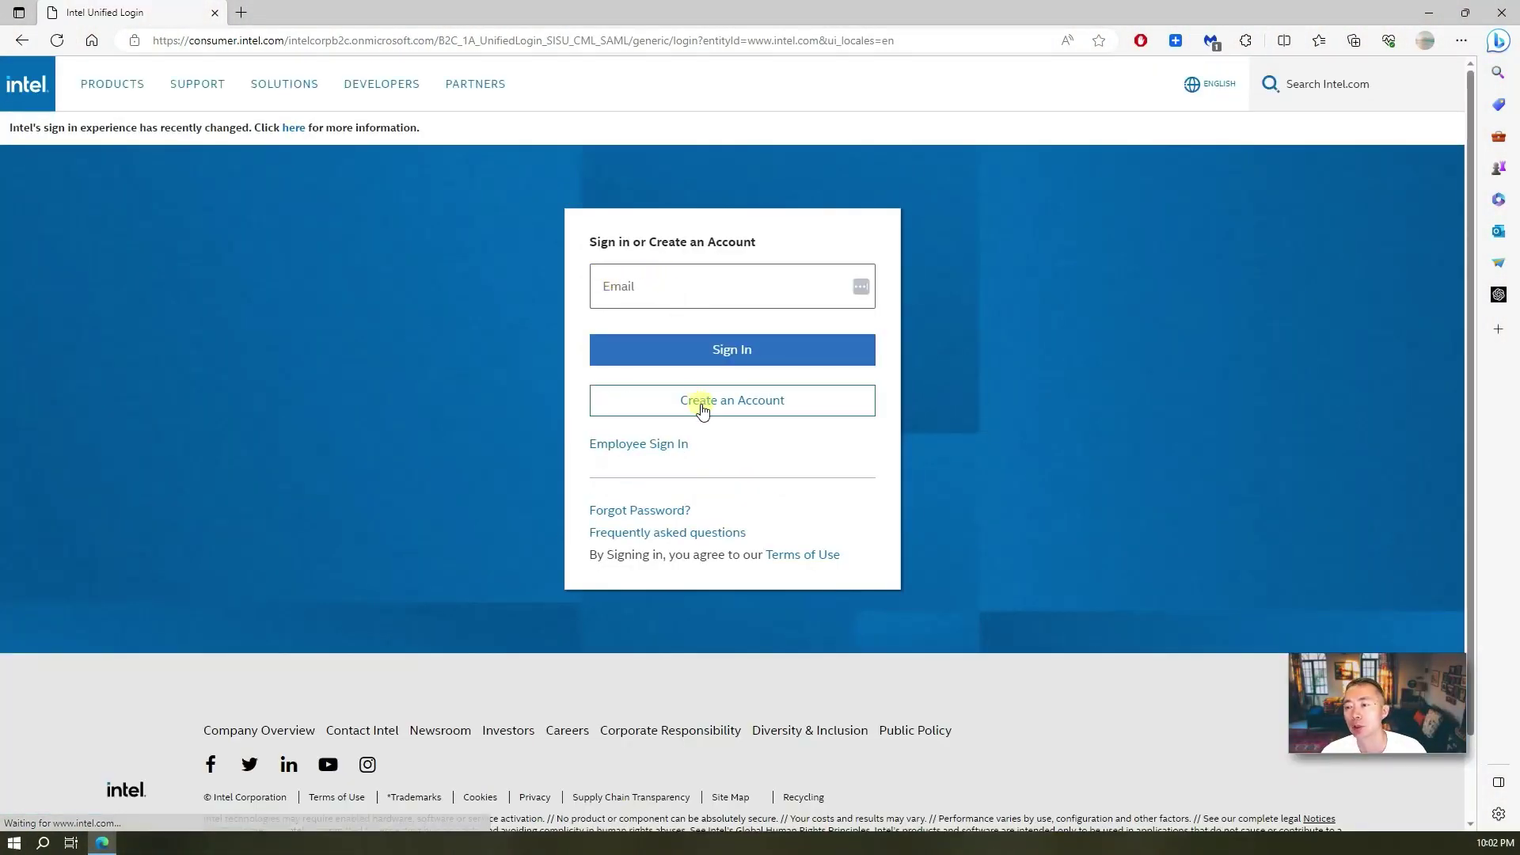
pyautogui.click(702, 410)
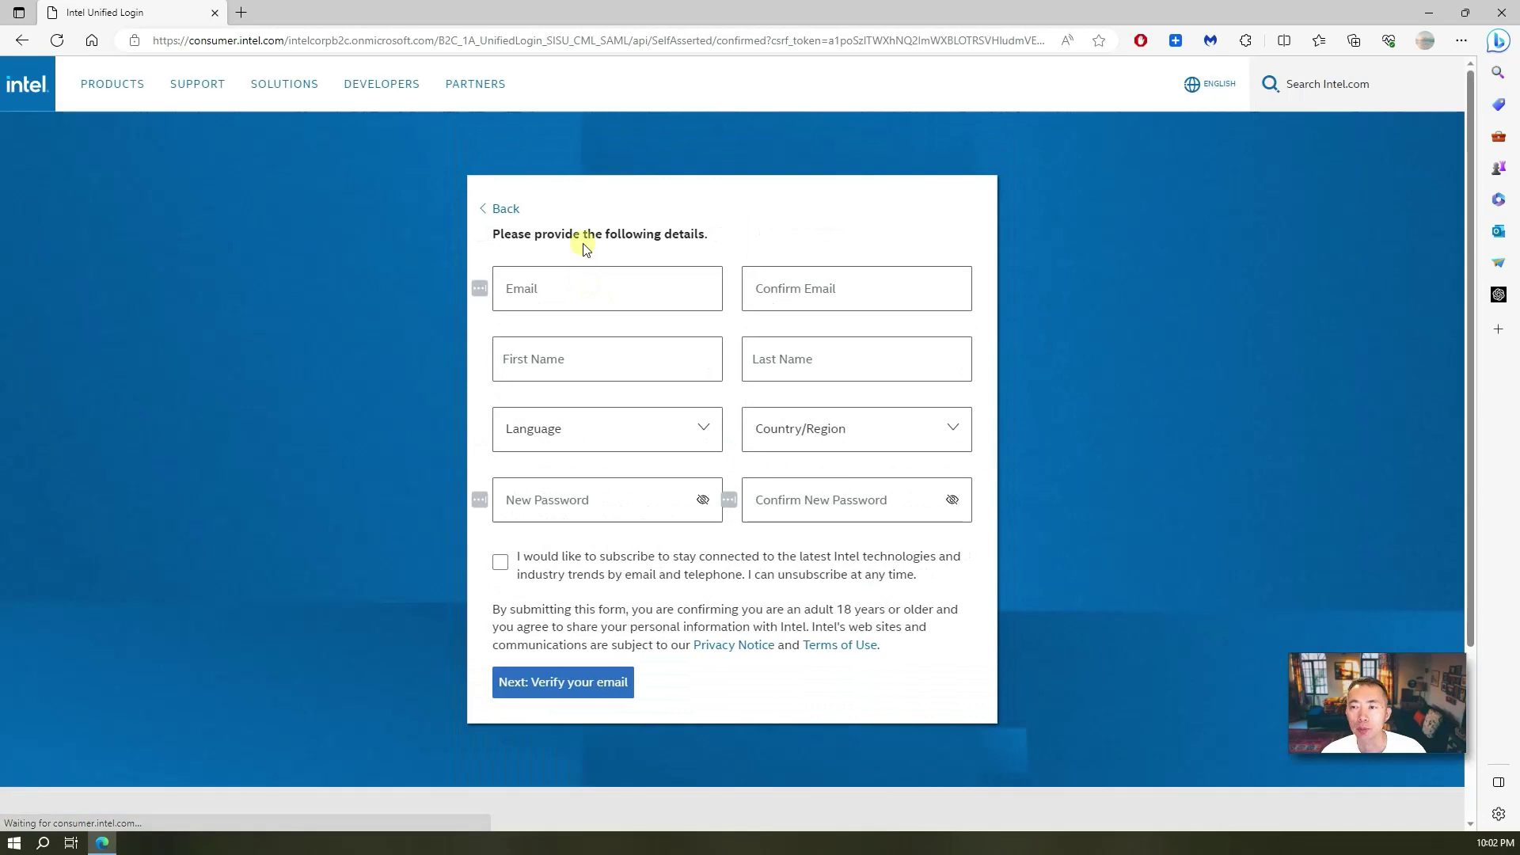
pyautogui.click(584, 281)
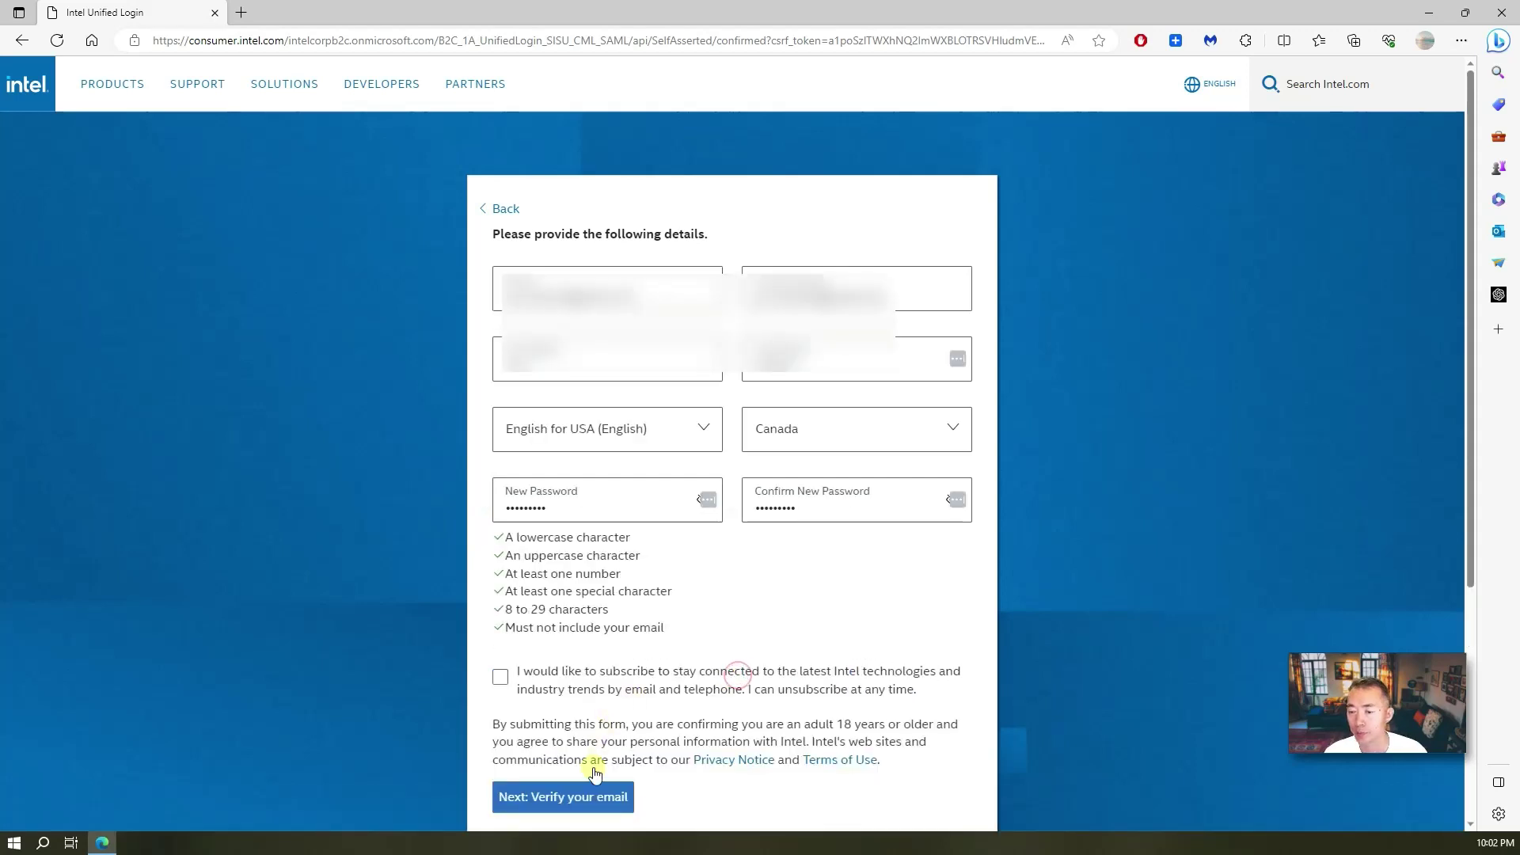
pyautogui.click(591, 800)
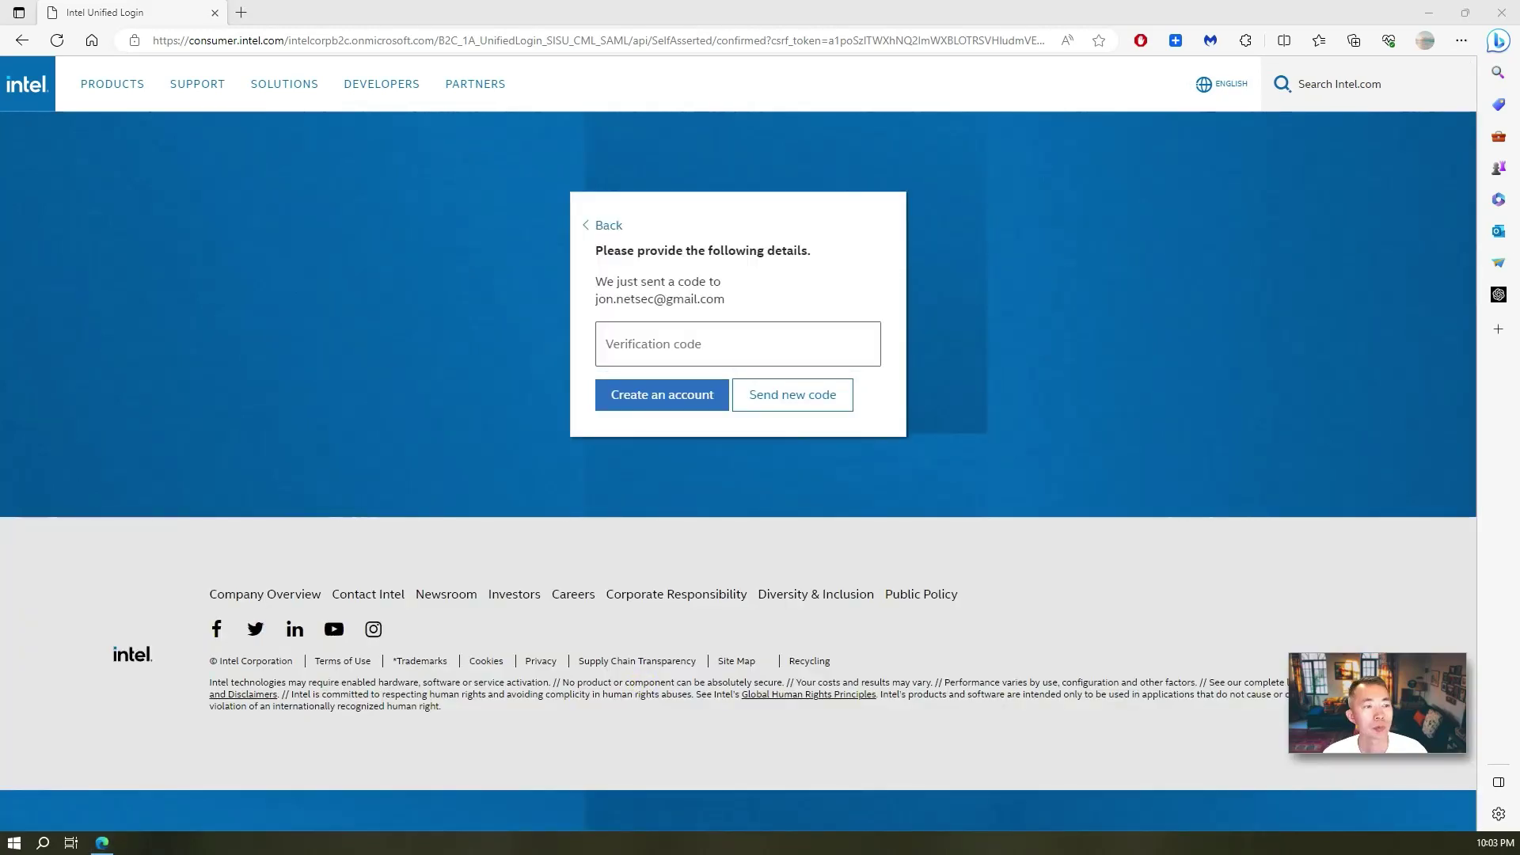
# Copy the verification code from the Intel email, enter it in the verification code field and create the account.
pyautogui.moveTo(0, 149); pyautogui.dragTo(485, 195)
pyautogui.moveTo(415, 444); pyautogui.dragTo(360, 444)
pyautogui.hotkey('ctrl', 'c')
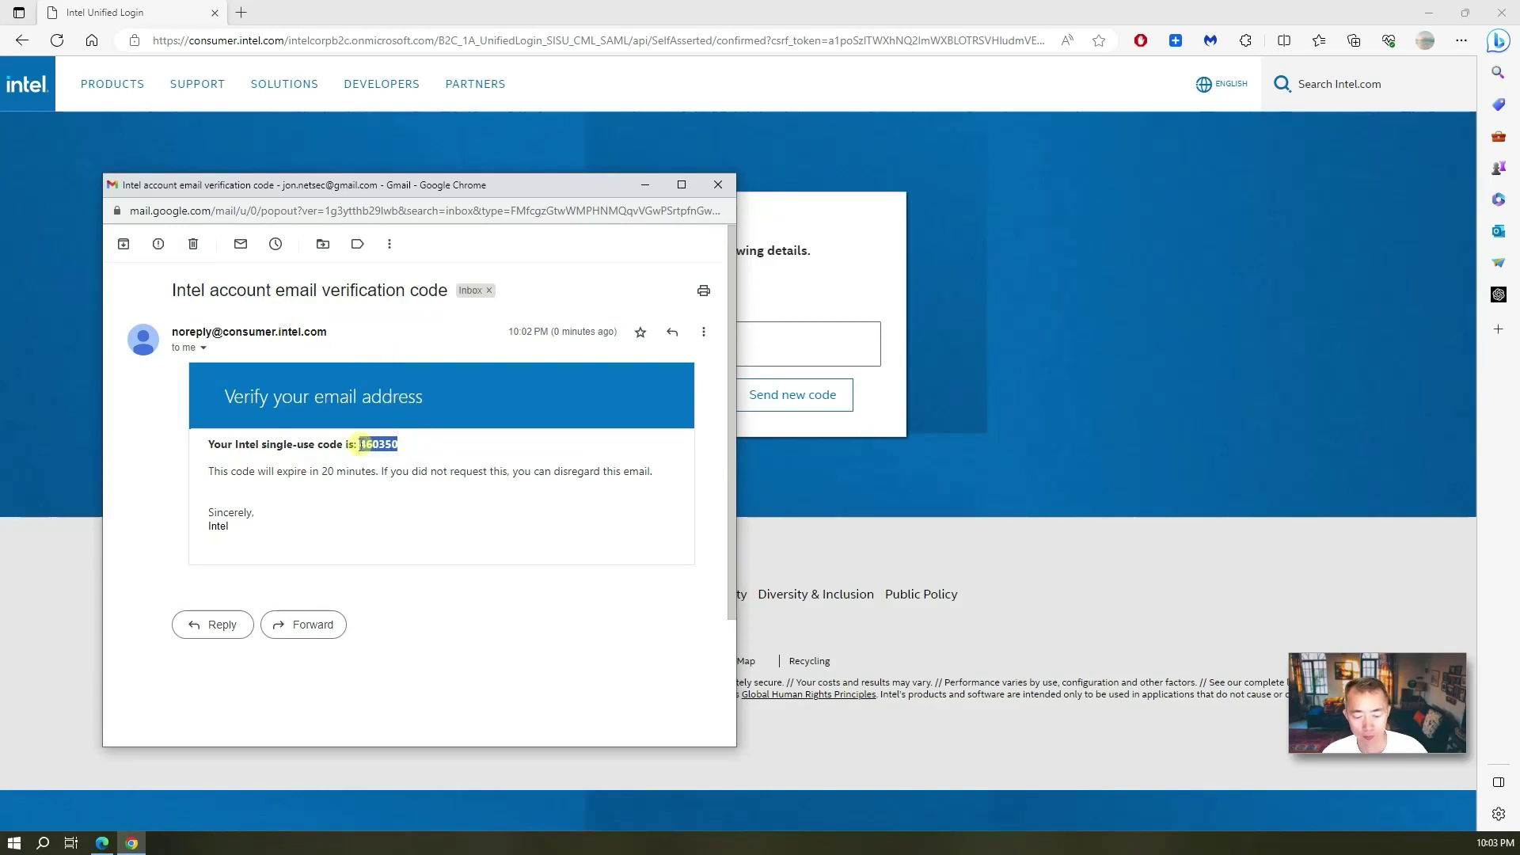
pyautogui.click(645, 185)
pyautogui.click(691, 336)
pyautogui.hotkey('ctrl', 'v')
pyautogui.click(665, 394)
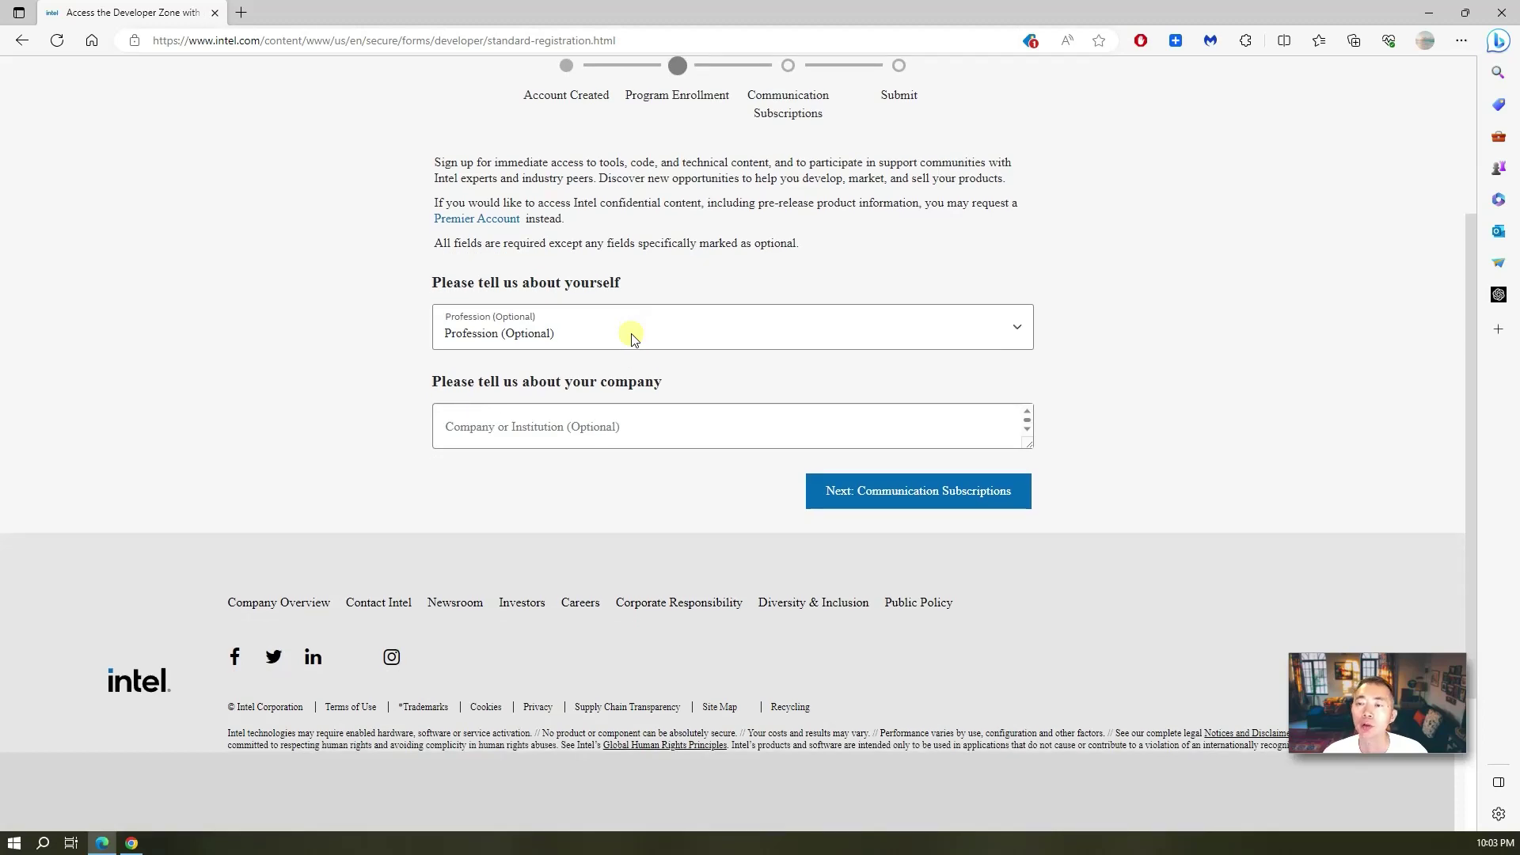
# Leave profession and company blank in the program enrollment and submit the registration without any newsletter subscriptions.
pyautogui.click(633, 339)
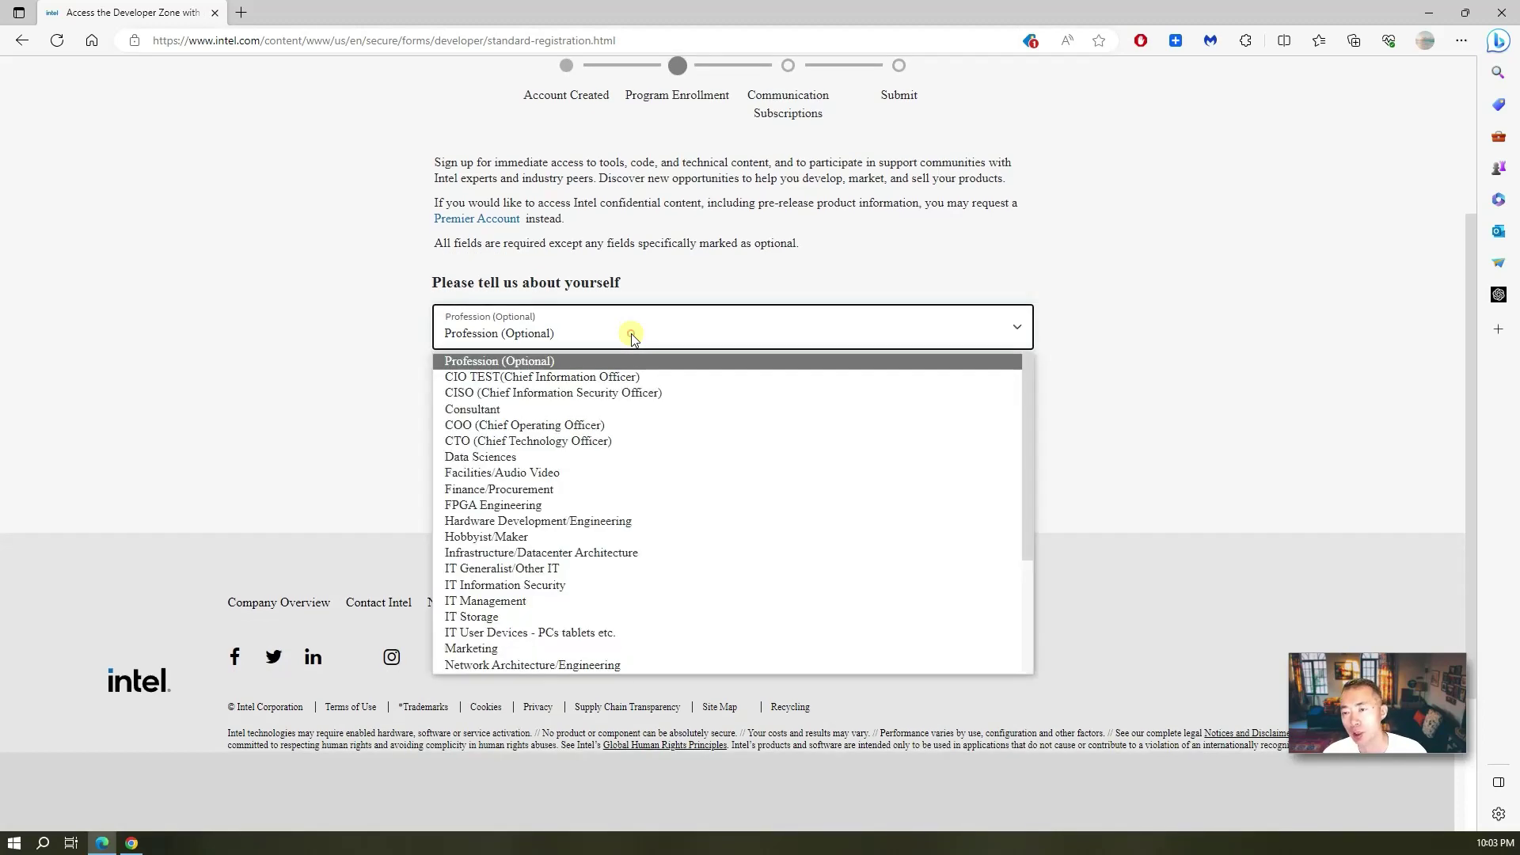
pyautogui.click(633, 339)
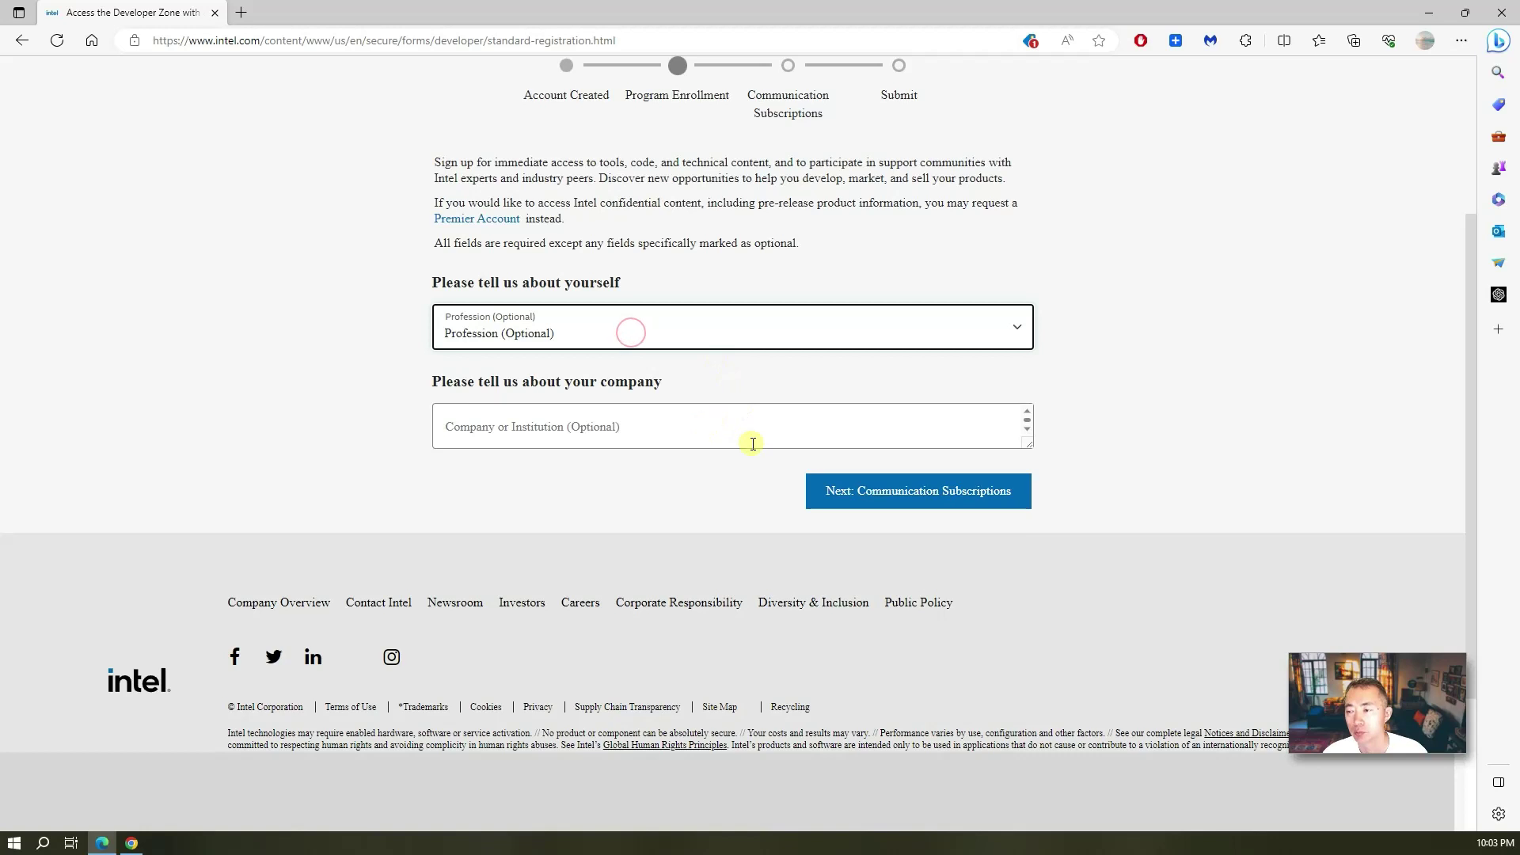
pyautogui.click(823, 498)
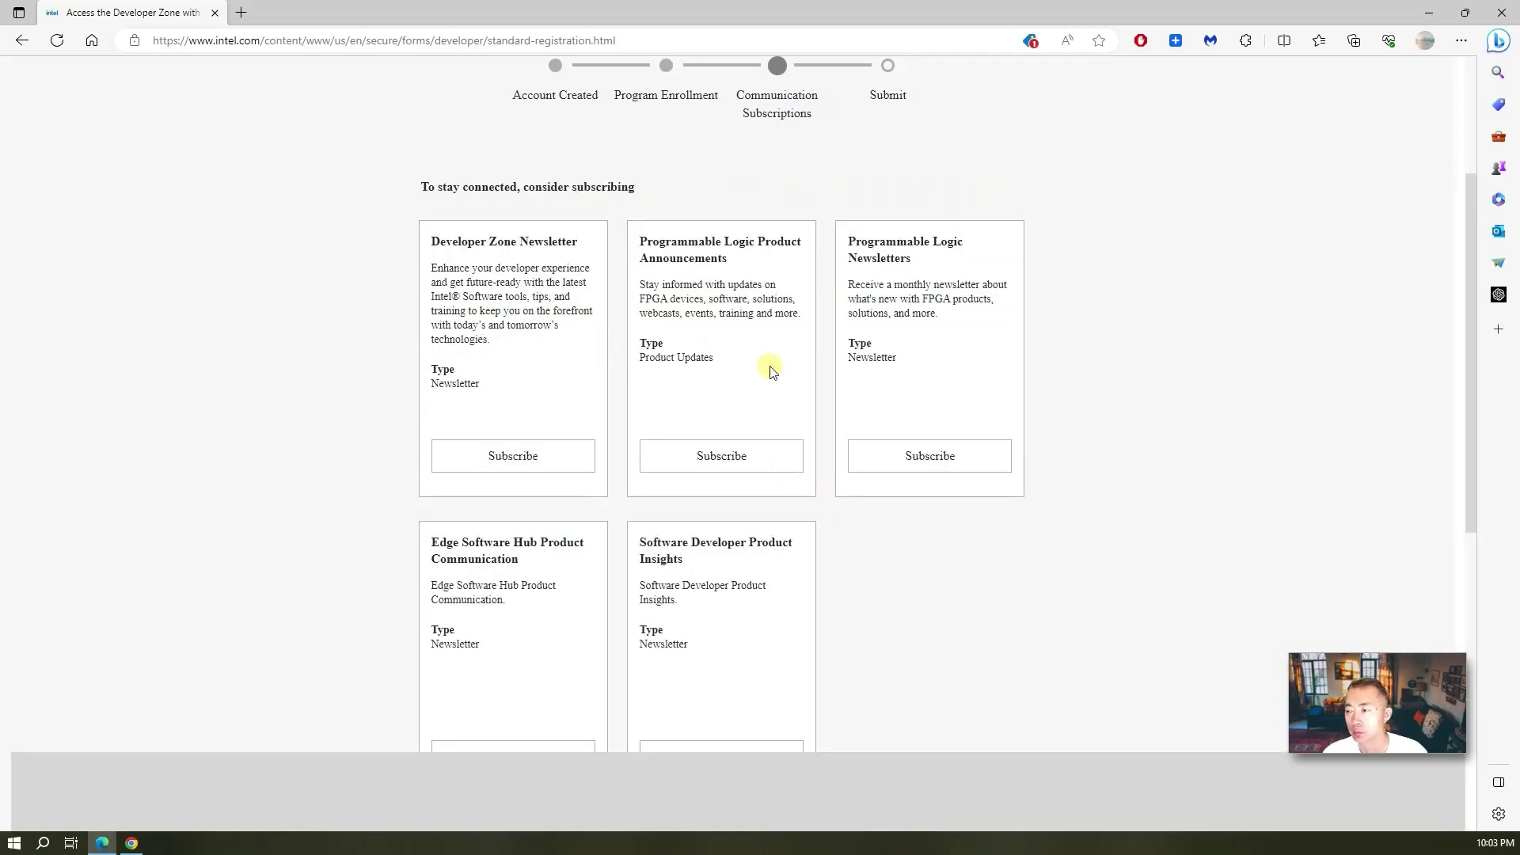
pyautogui.scroll(-3, 712, 444)
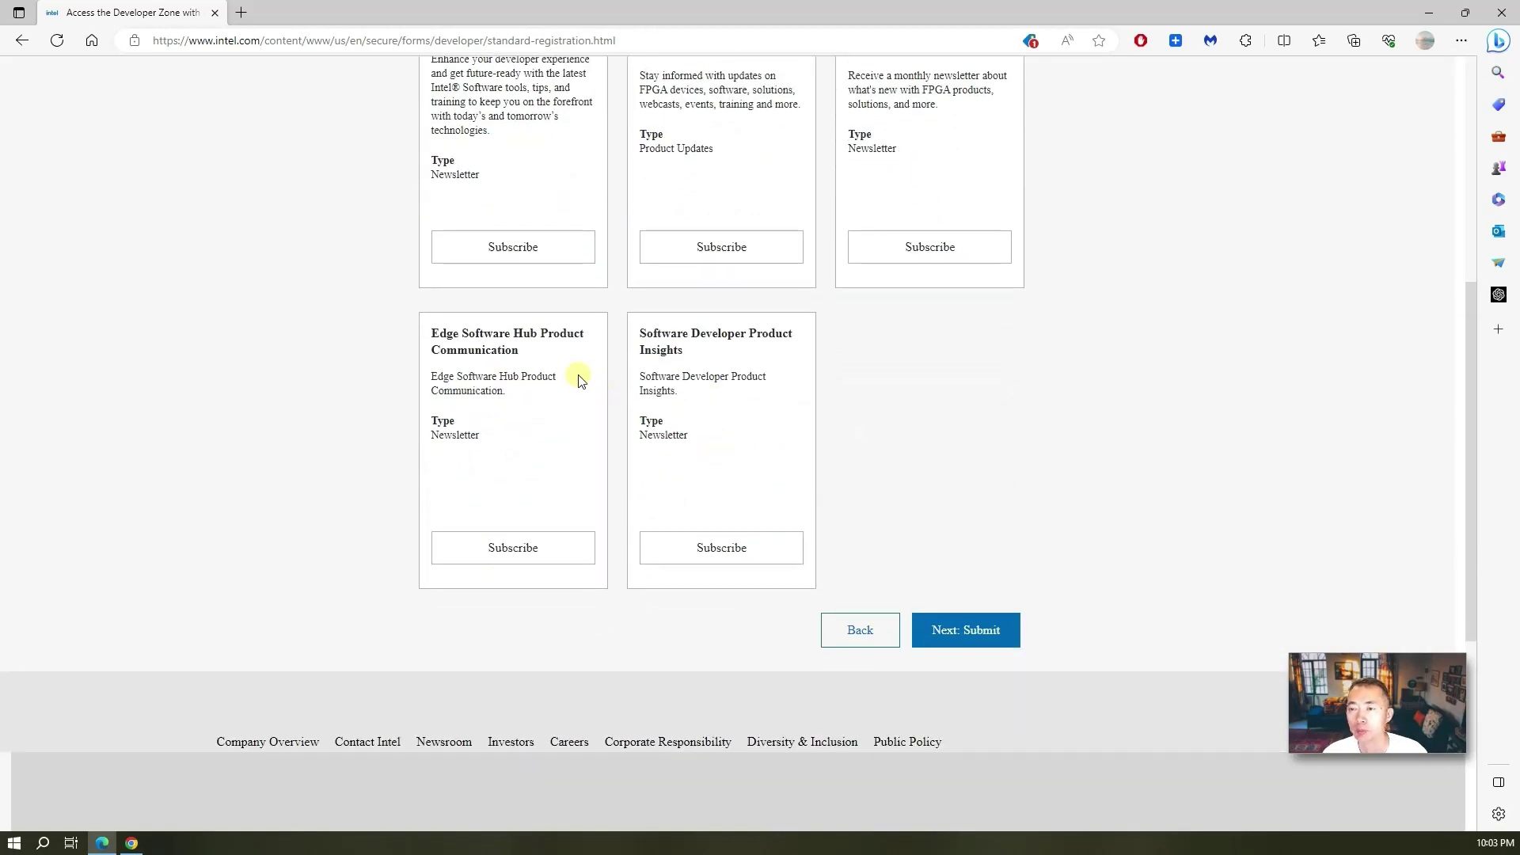
pyautogui.click(957, 628)
pyautogui.click(980, 433)
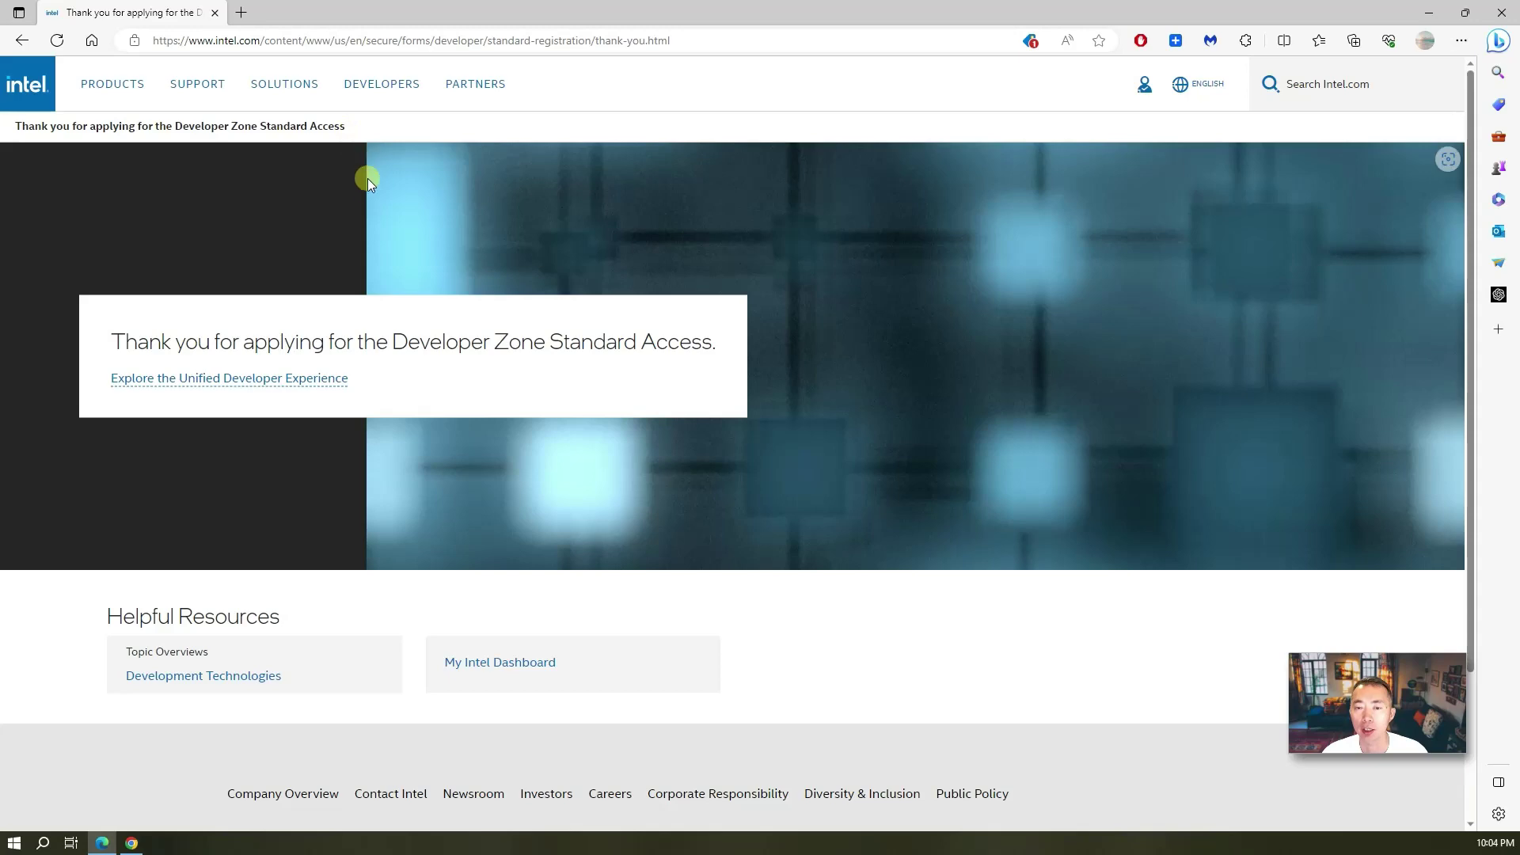
# Go to the Developer Zone overview from the thank-you page and open Intel Developer Cloud among the software and development products.
pyautogui.click(340, 383)
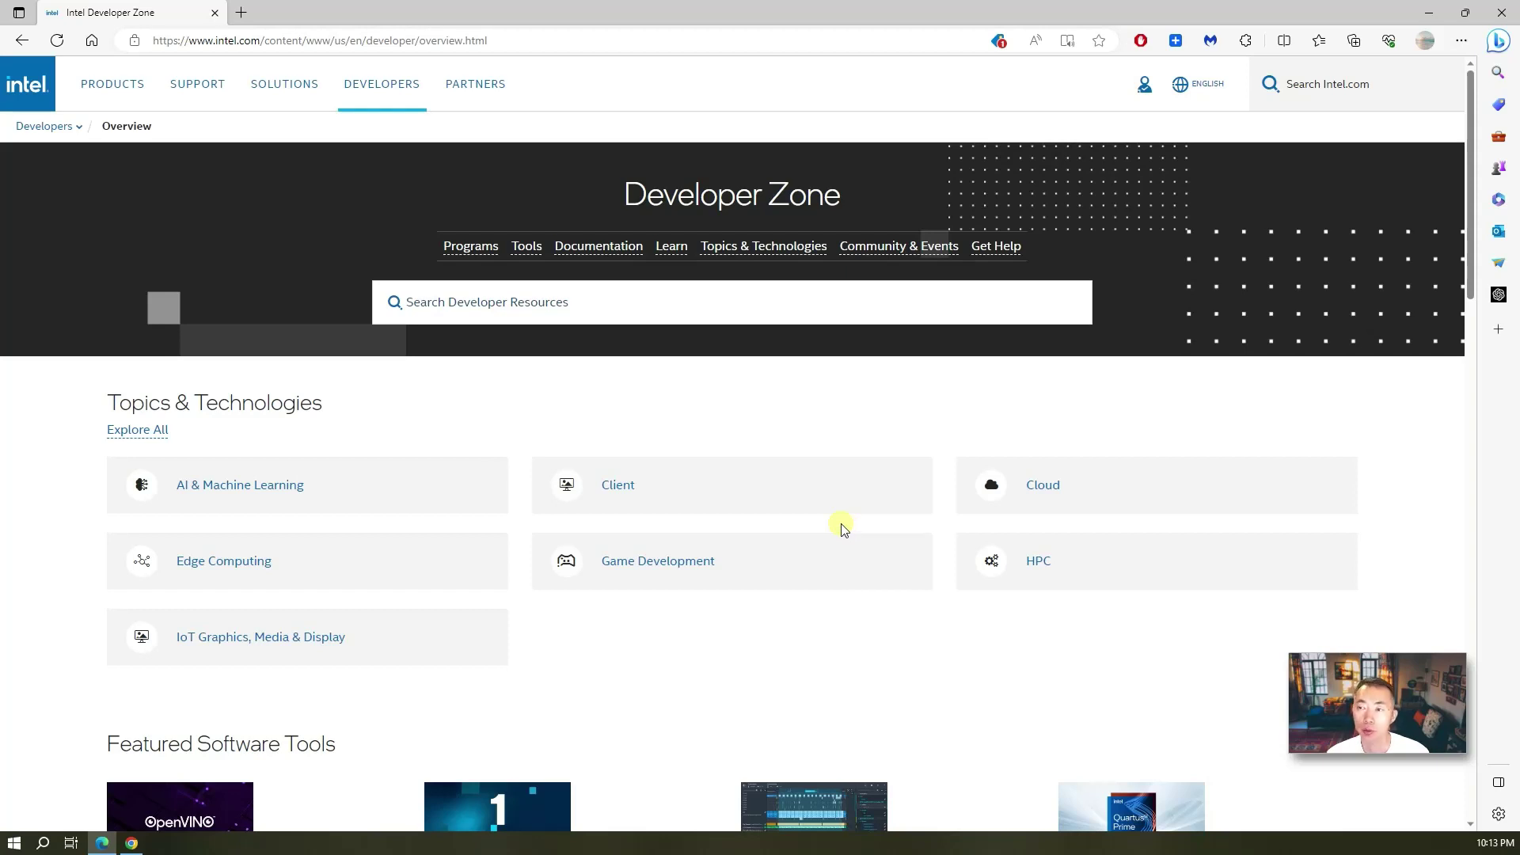
pyautogui.scroll(-9, 844, 529)
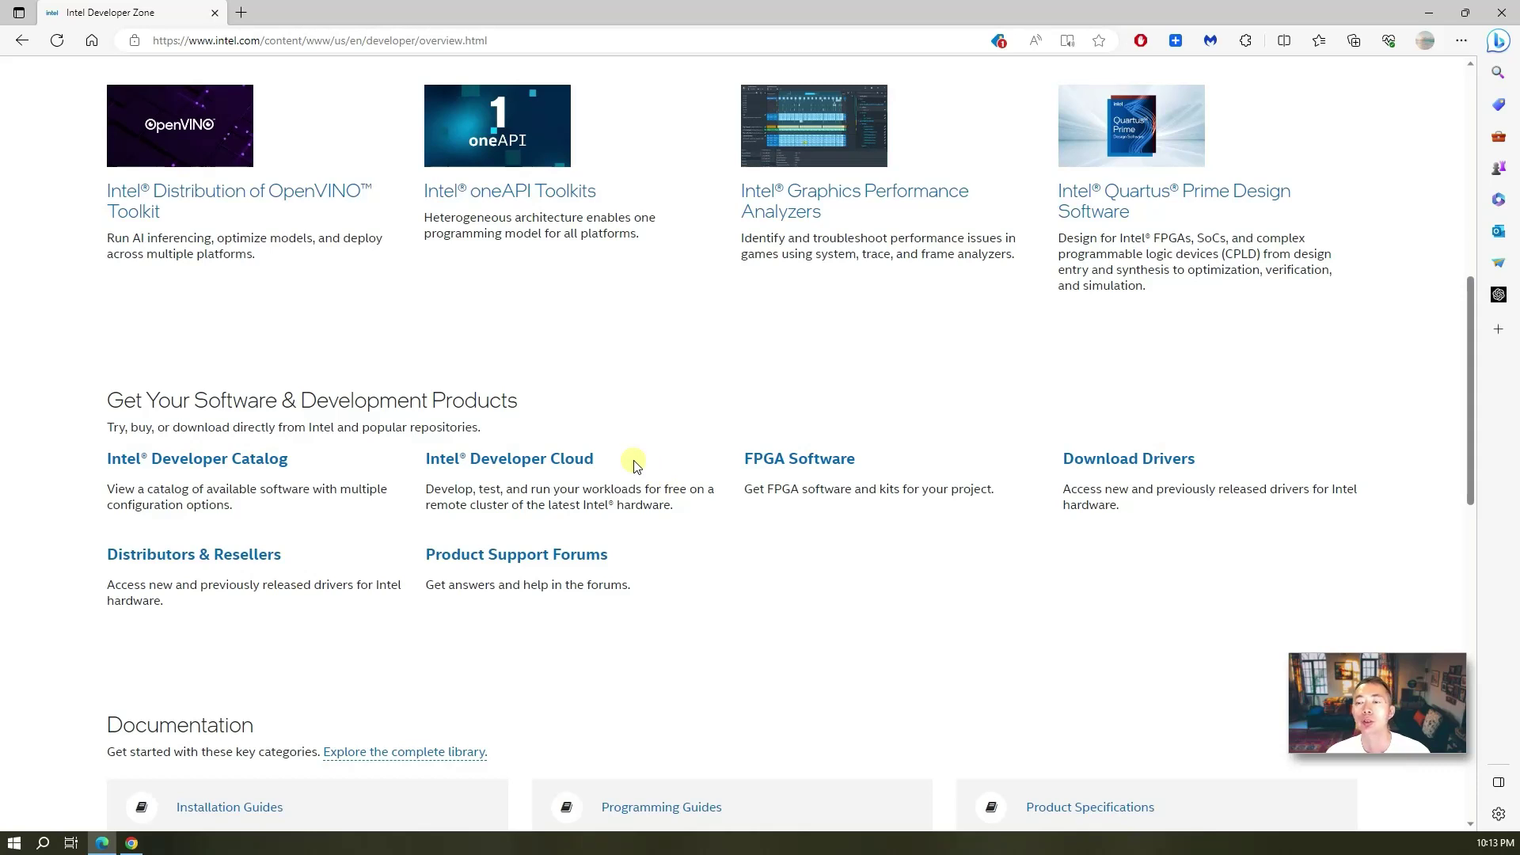
pyautogui.moveTo(632, 460); pyautogui.dragTo(420, 464)
pyautogui.click(537, 462)
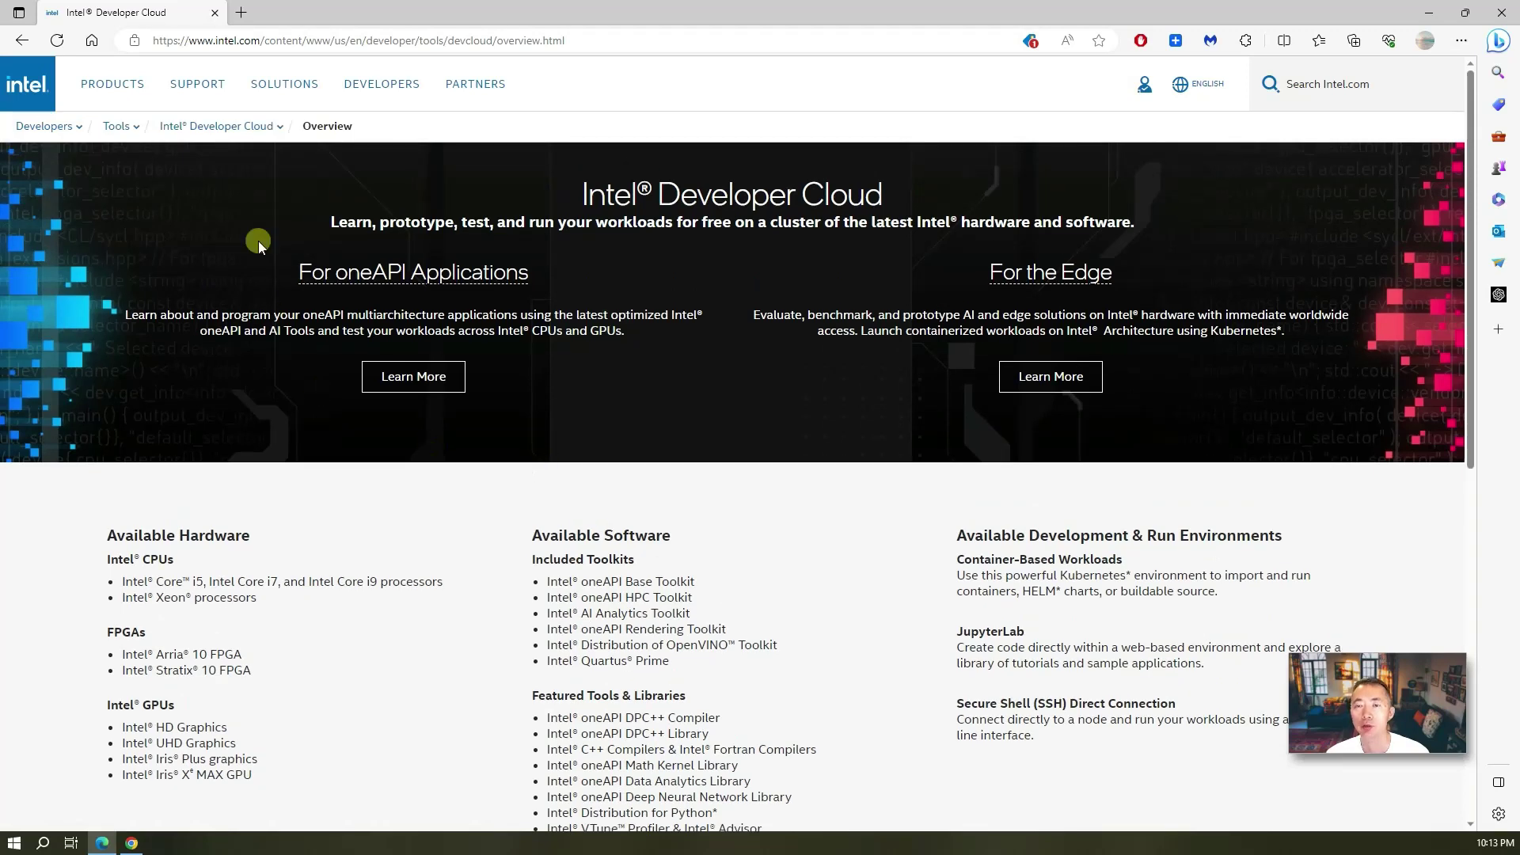
# Open the Intel Developer Cloud (Beta) page and sign in to the beta trial.
pyautogui.click(279, 128)
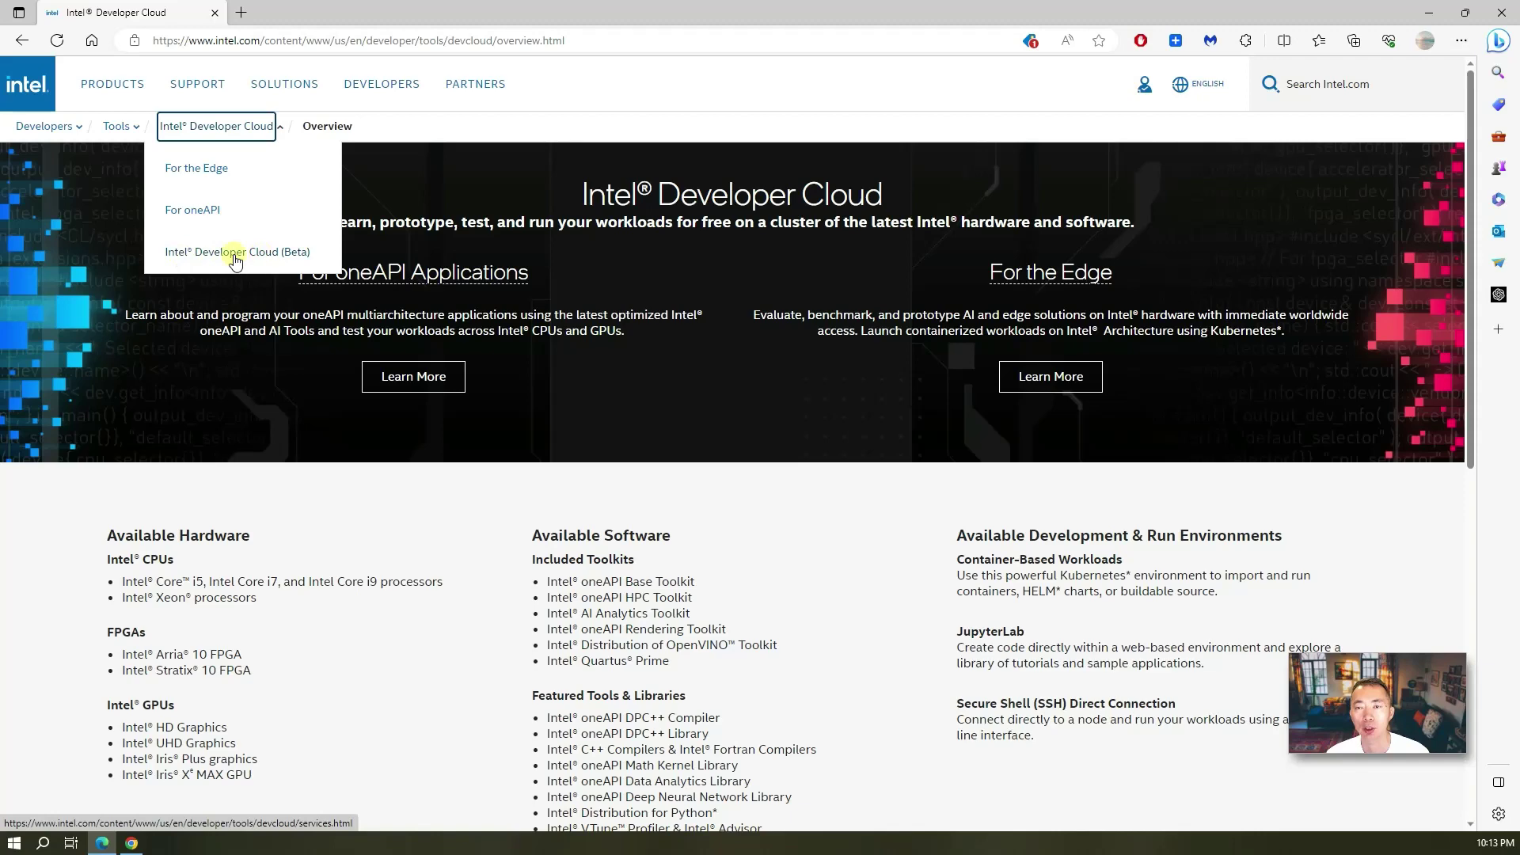
pyautogui.click(276, 253)
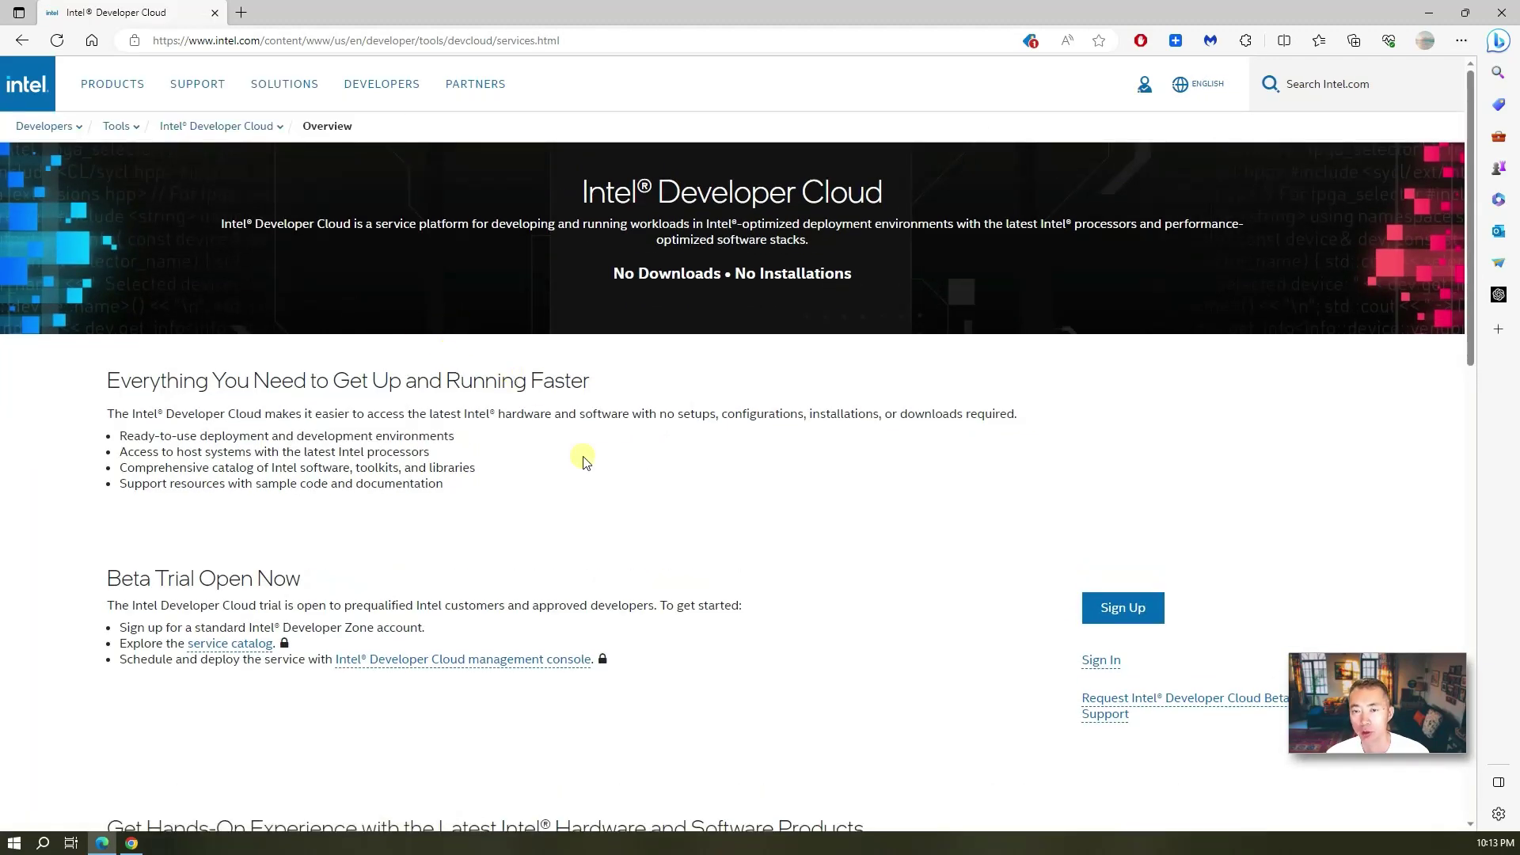
pyautogui.scroll(-1, 866, 601)
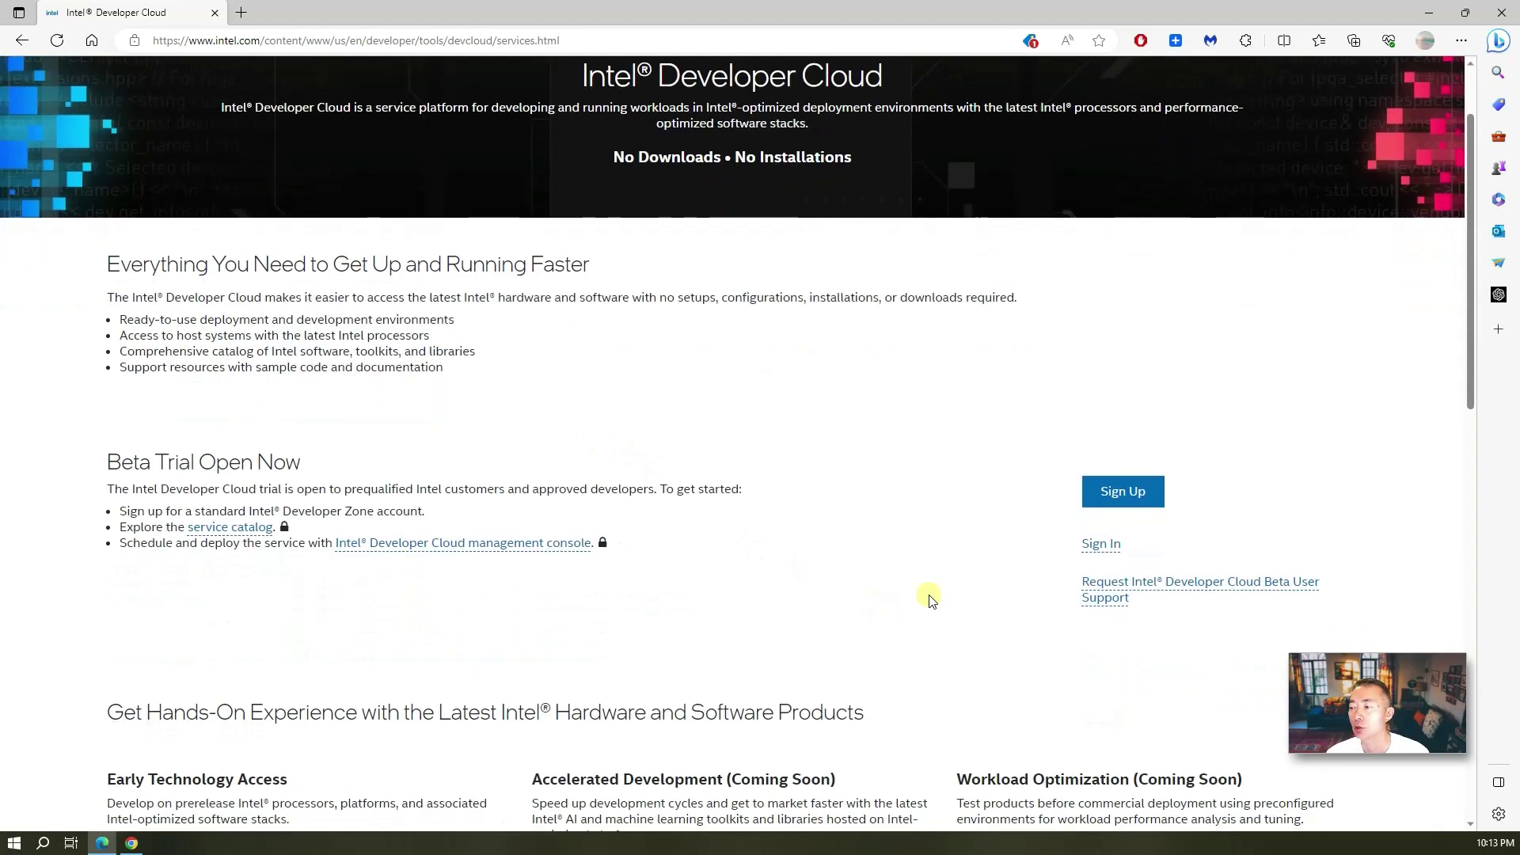
pyautogui.click(1102, 546)
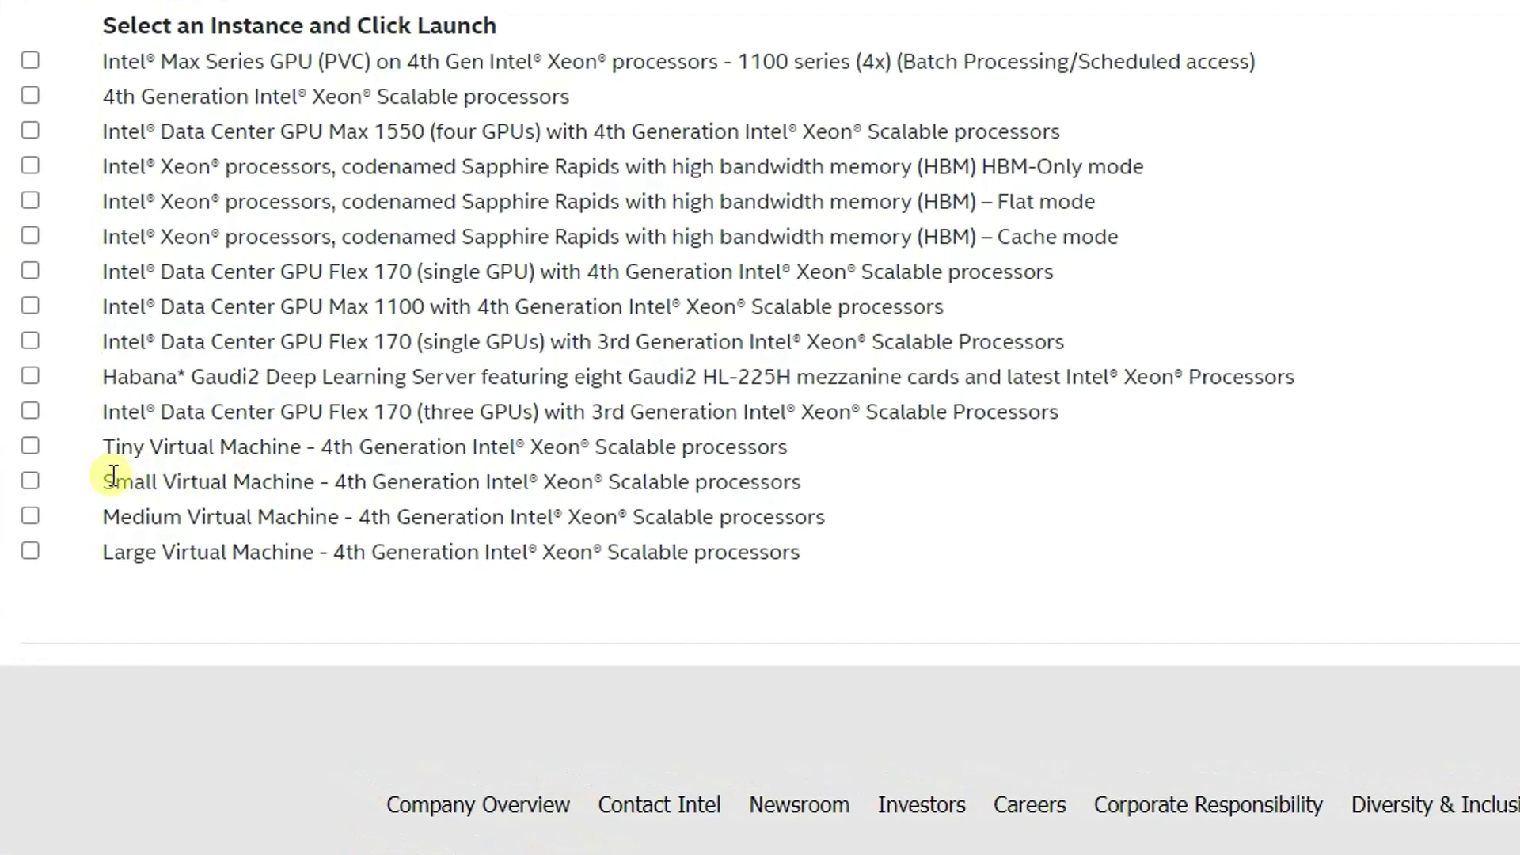
# Examine the Tiny Virtual Machine instance's hourly cost, CPU cores and DIMM size.
pyautogui.click(31, 447)
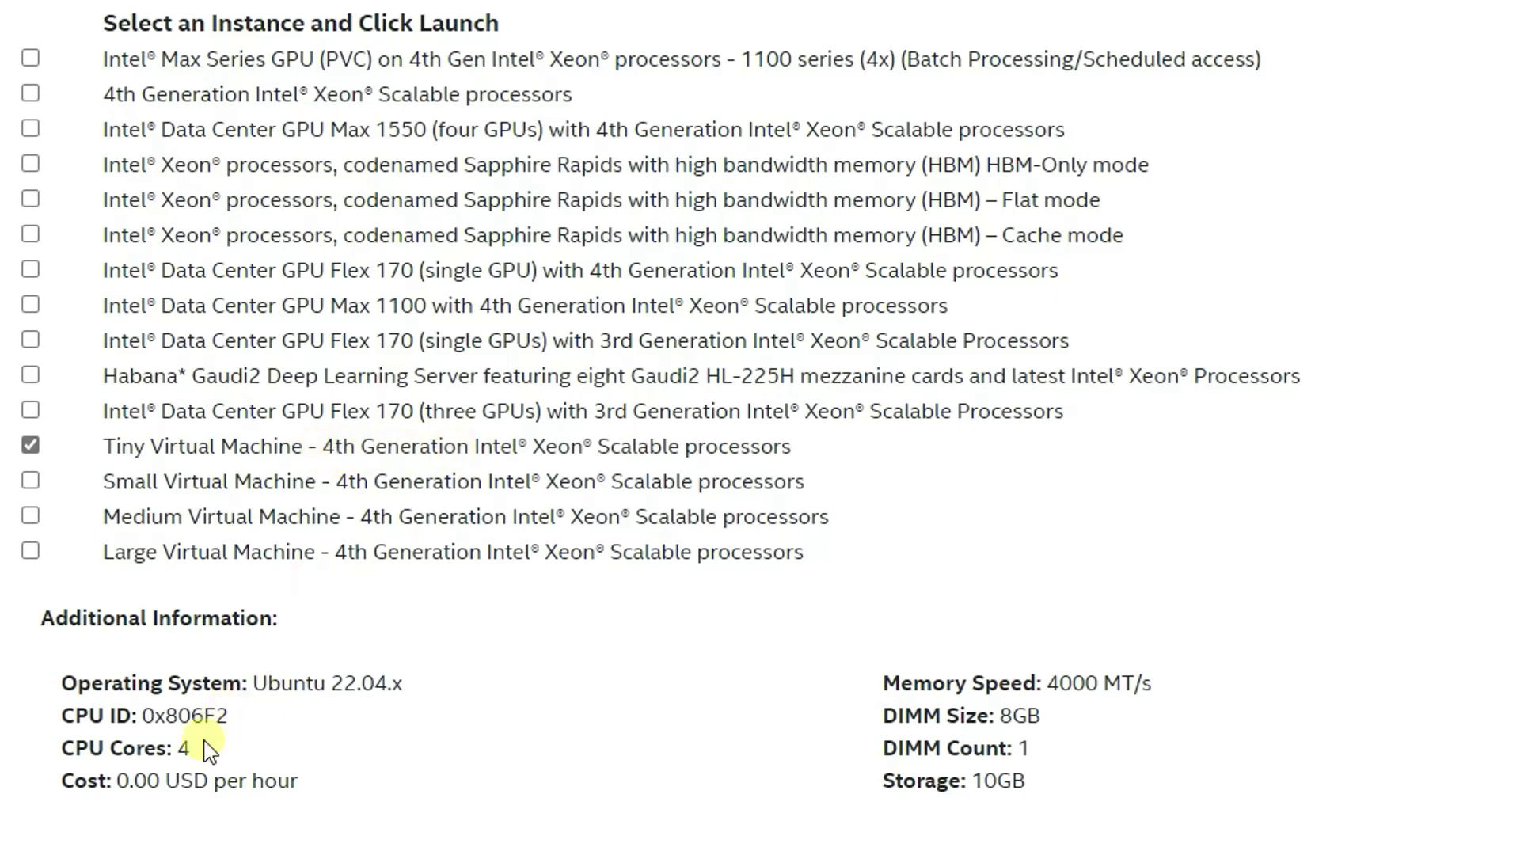
pyautogui.moveTo(315, 784); pyautogui.dragTo(65, 784)
pyautogui.click(311, 740)
pyautogui.moveTo(212, 751); pyautogui.dragTo(40, 749)
pyautogui.moveTo(1060, 714); pyautogui.dragTo(885, 713)
# Compare the specifications and hourly cost of the Small Virtual Machine and the first seven GPU and Xeon instances in the list.
pyautogui.click(30, 447)
pyautogui.click(30, 480)
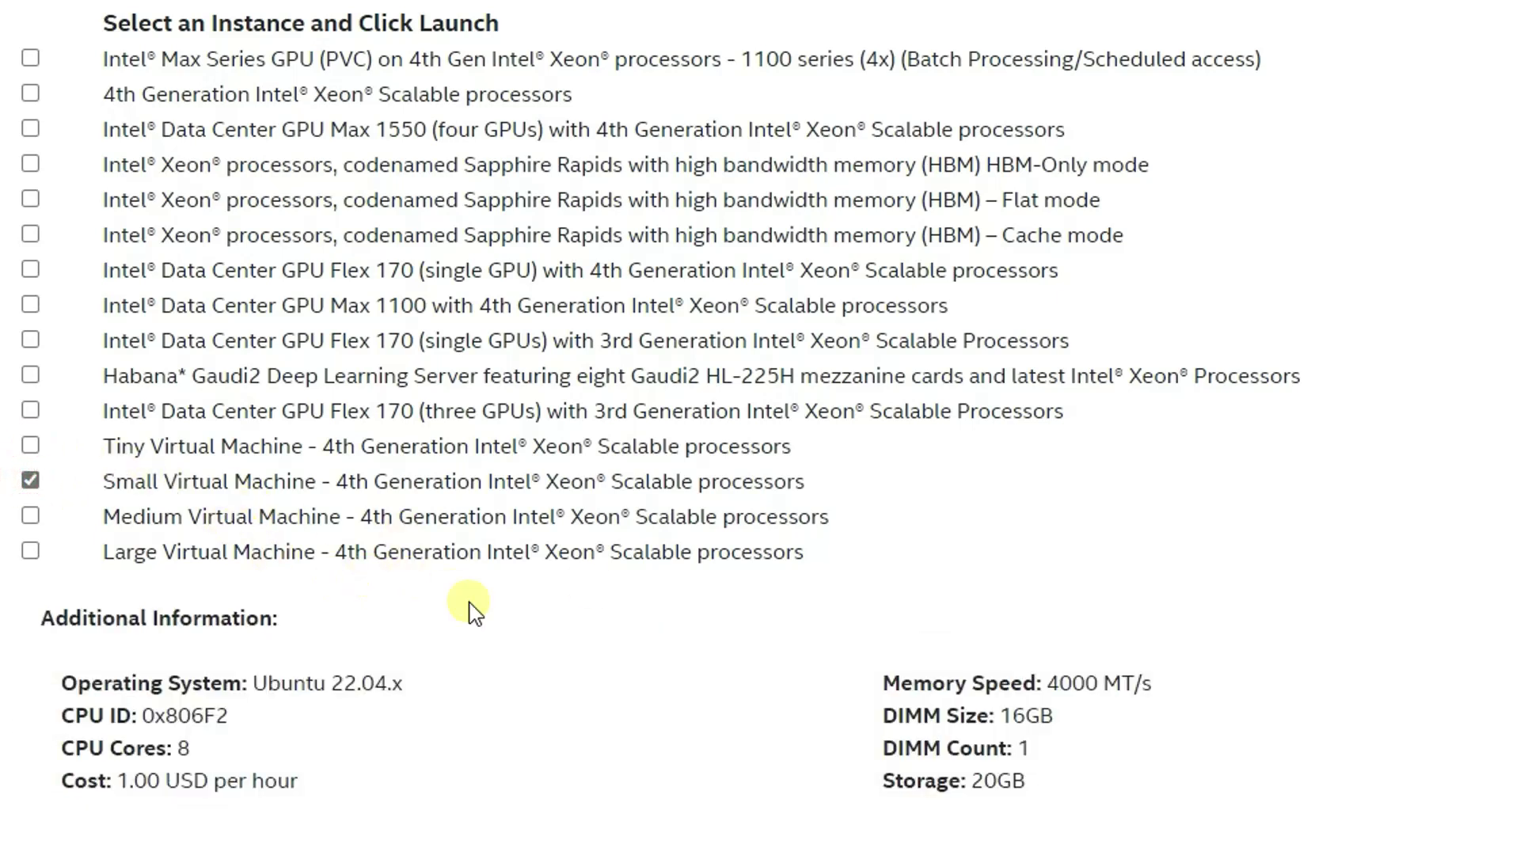
pyautogui.click(30, 480)
pyautogui.click(30, 58)
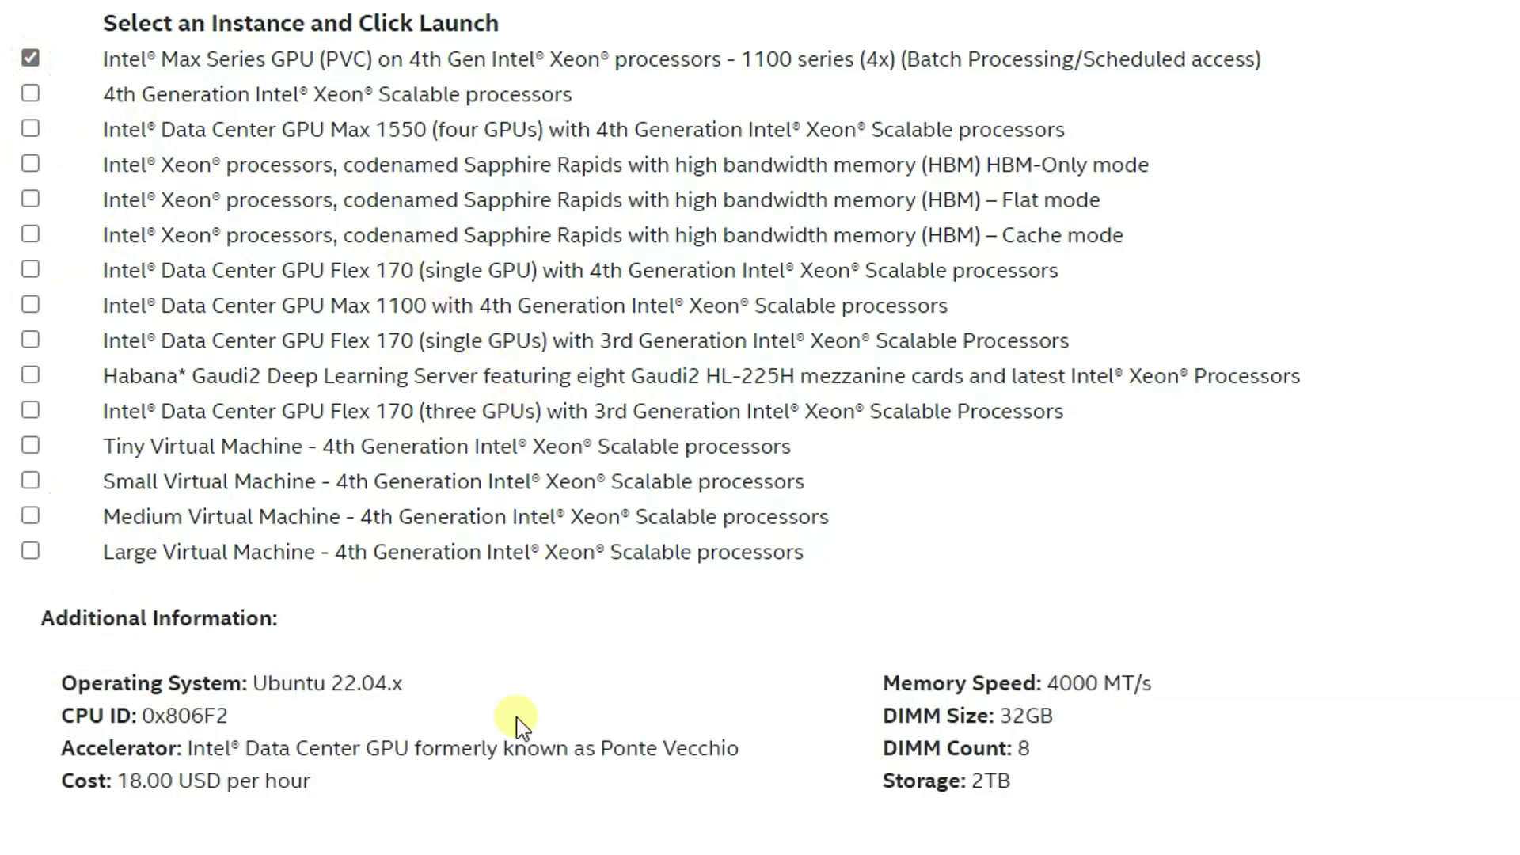
pyautogui.click(30, 56)
pyautogui.click(30, 93)
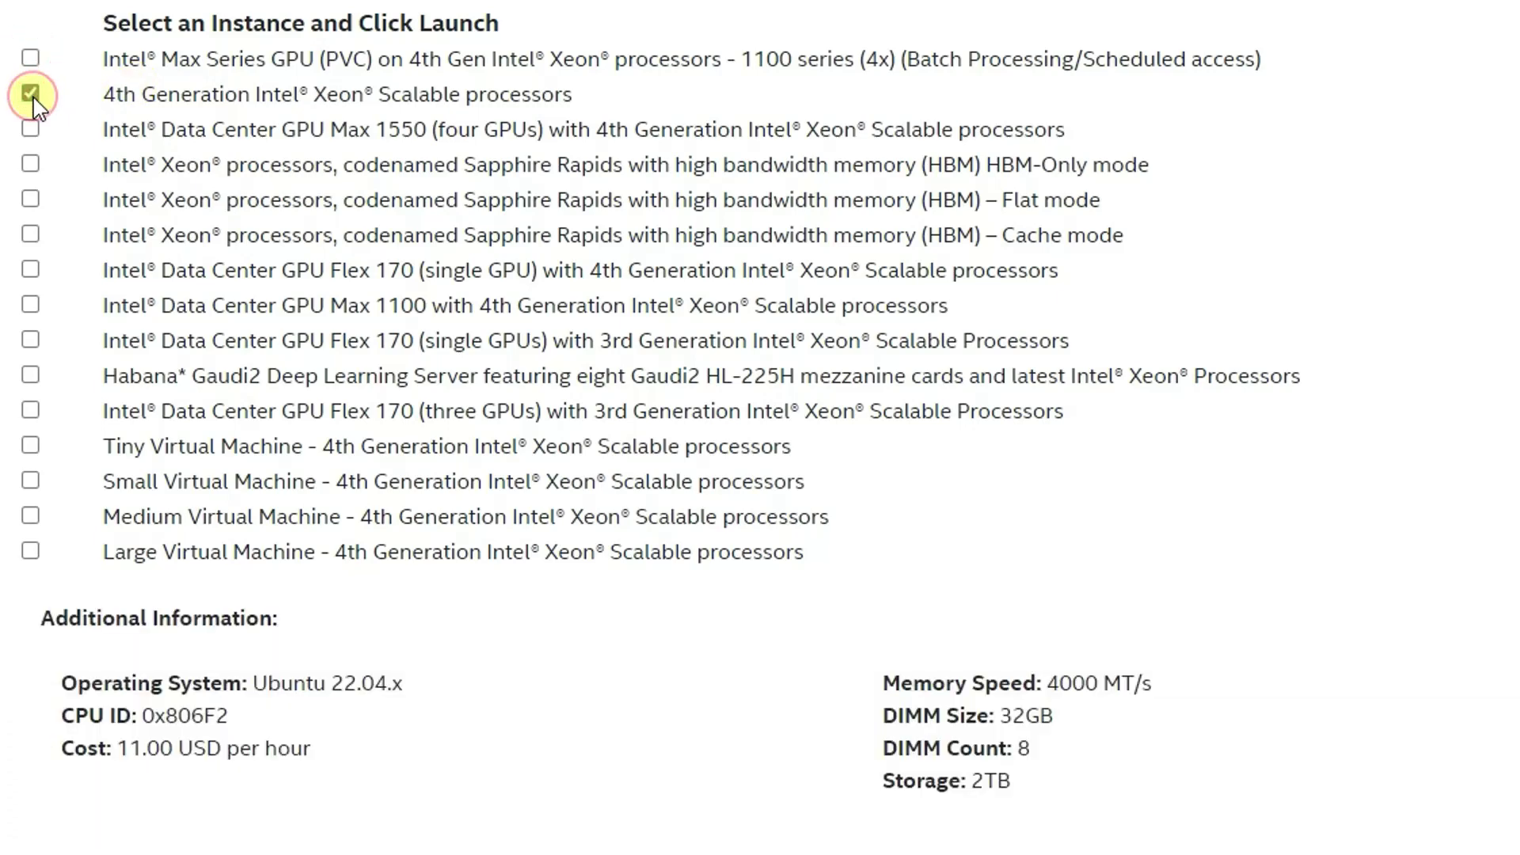
pyautogui.click(30, 129)
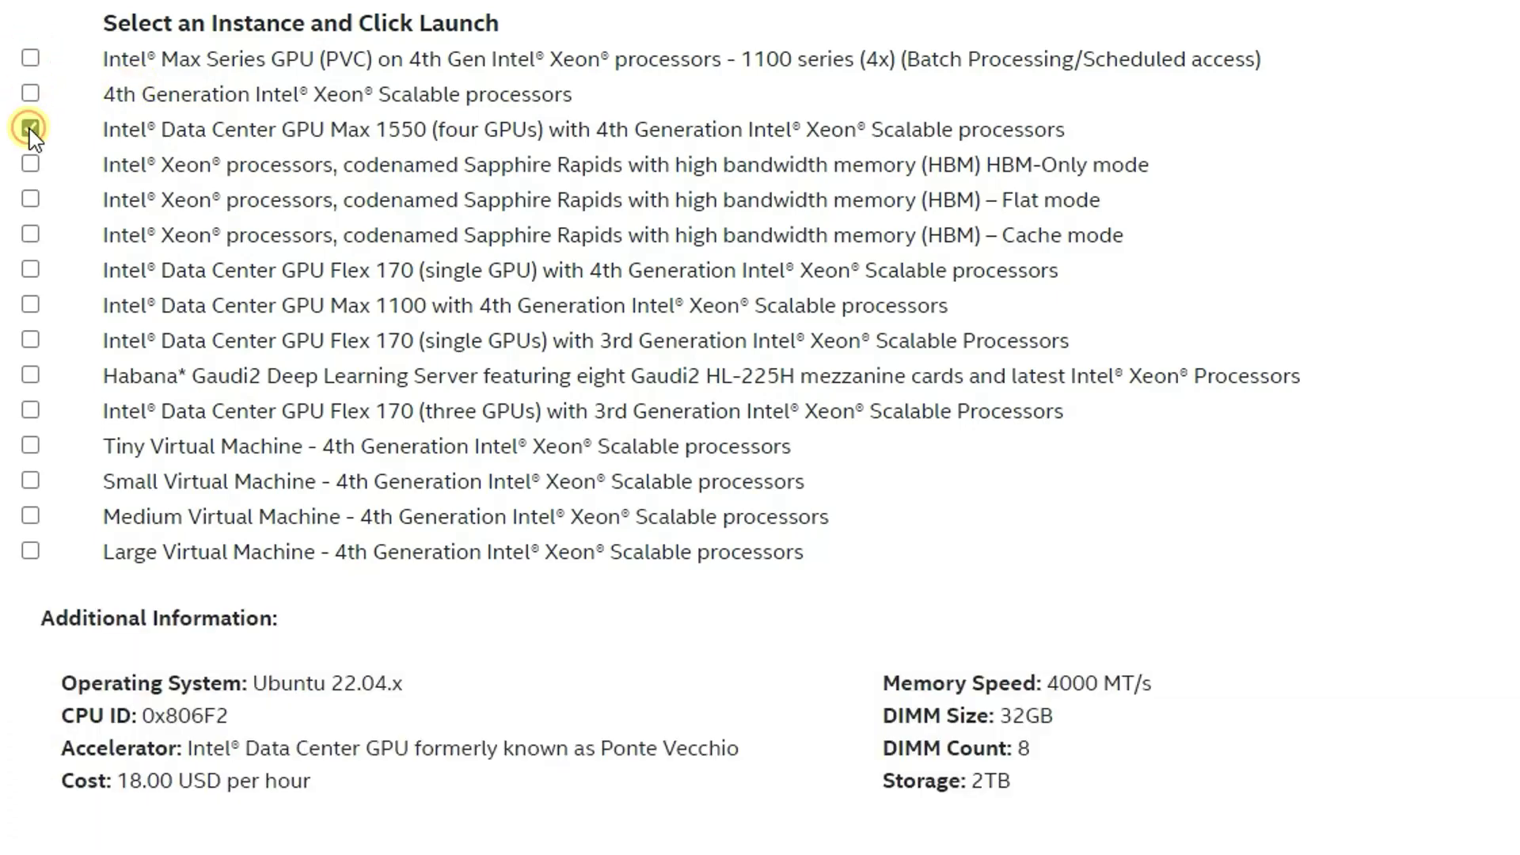
pyautogui.click(30, 168)
pyautogui.click(30, 199)
pyautogui.click(30, 235)
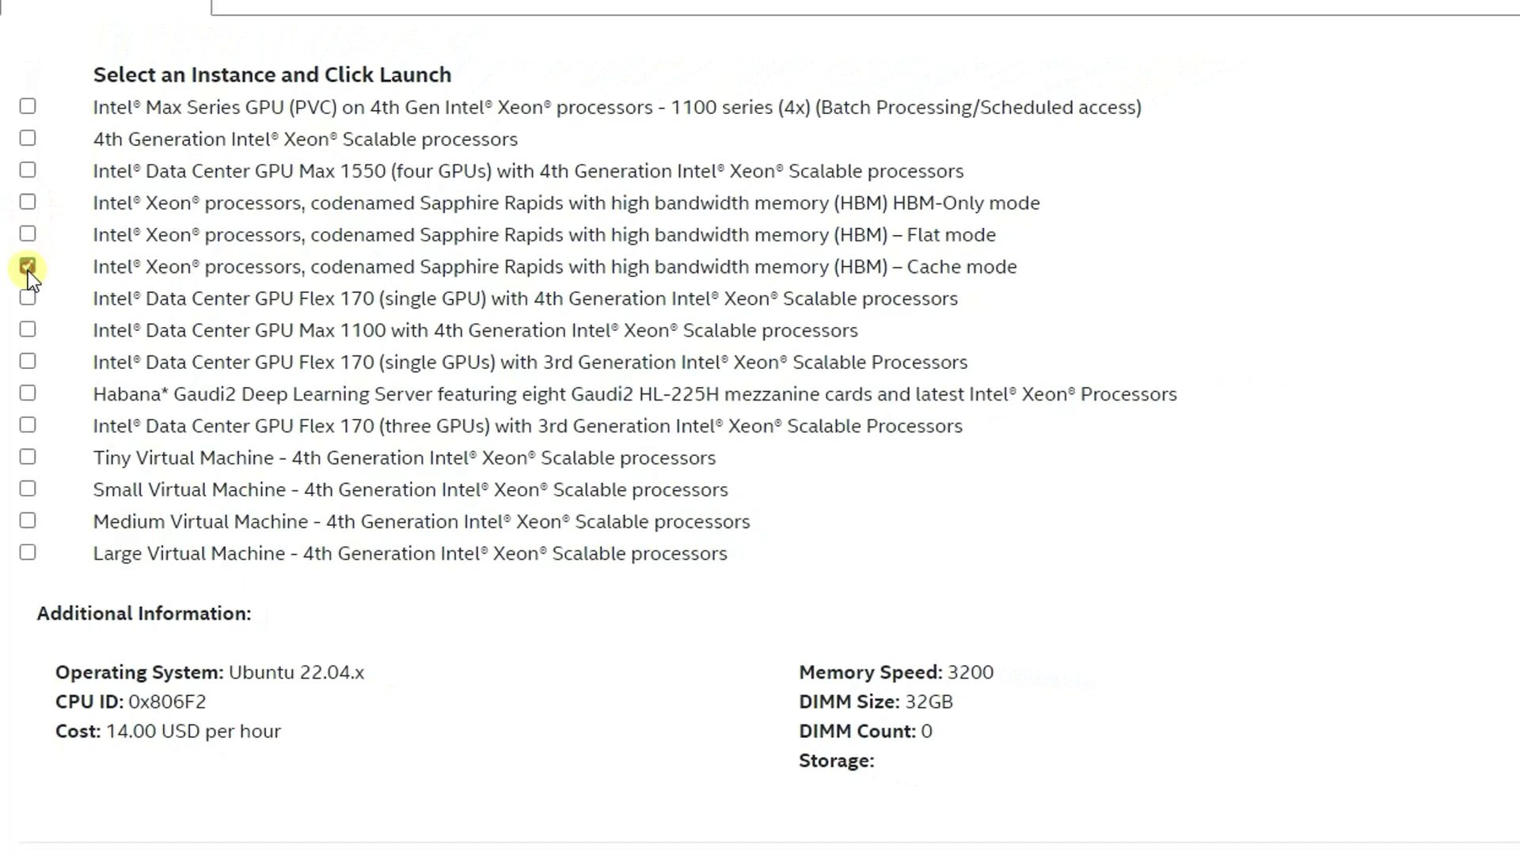
pyautogui.click(30, 270)
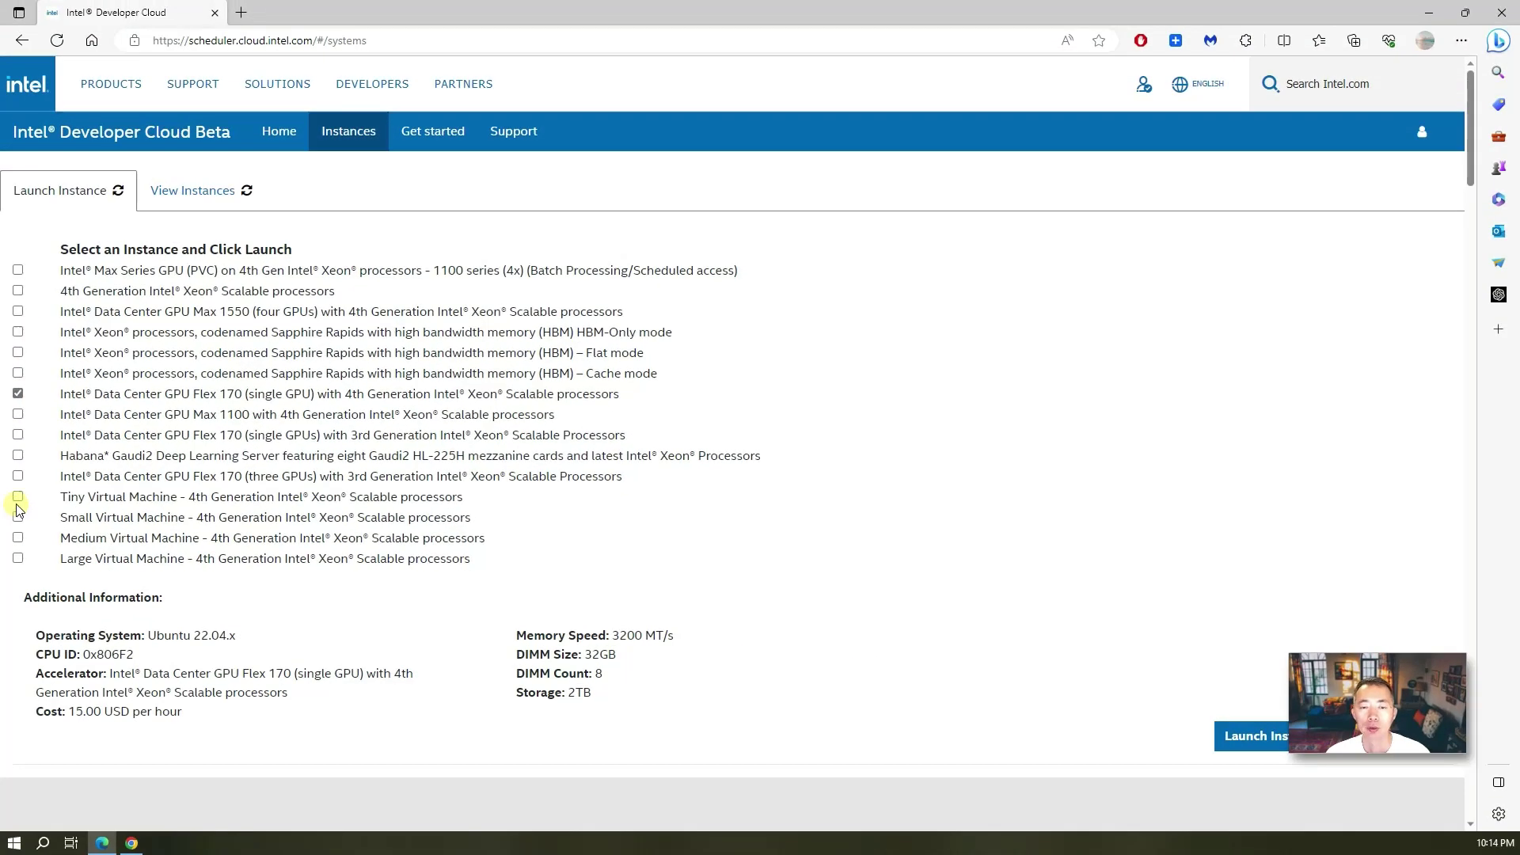
# Select the Tiny Virtual Machine - 4th Generation Intel Xeon Scalable processors instance for launch.
pyautogui.click(22, 478)
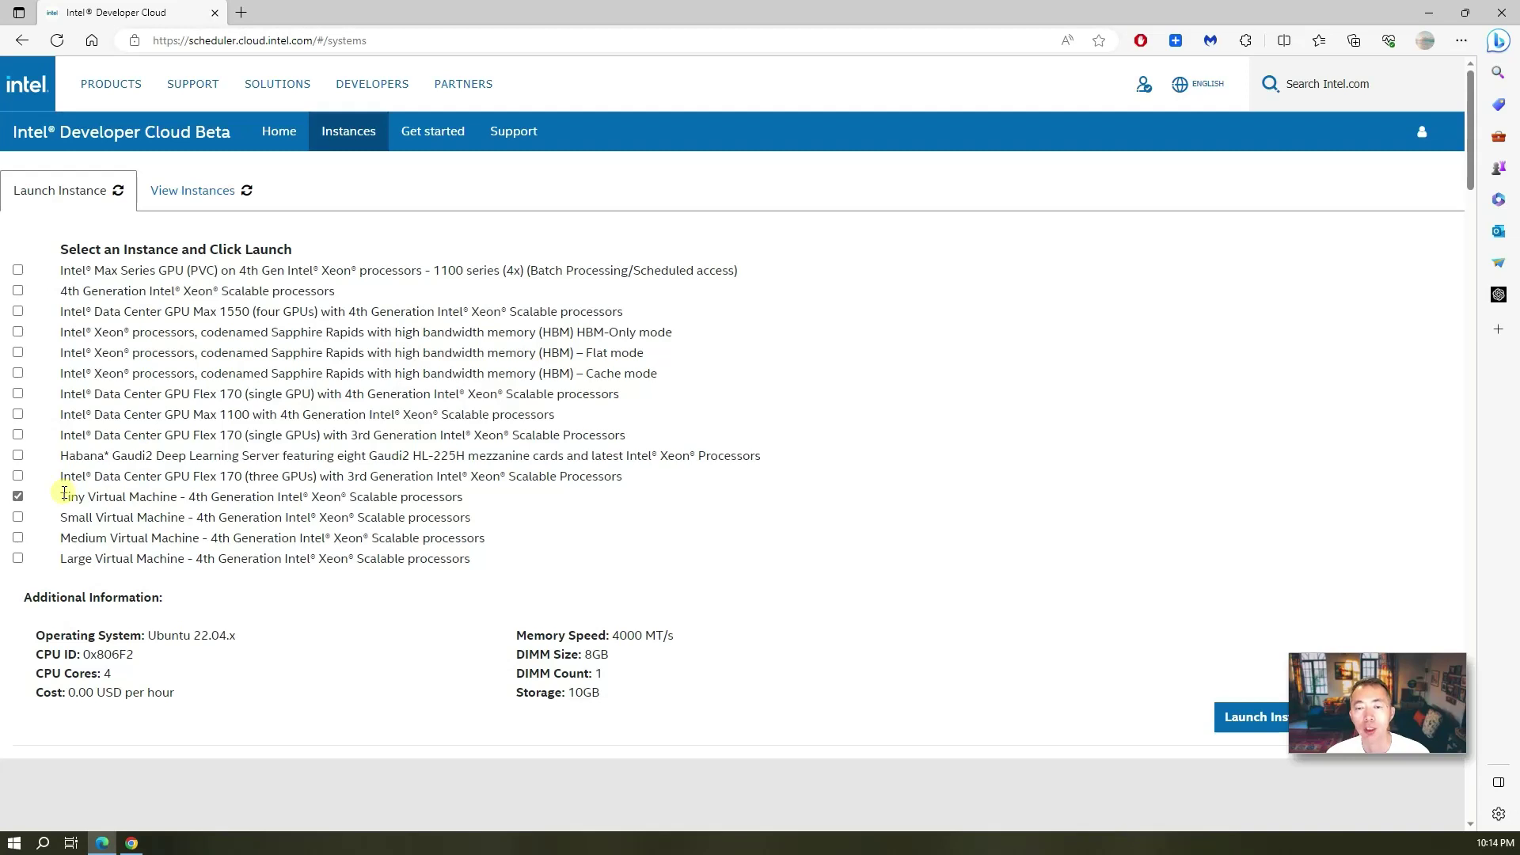
pyautogui.moveTo(64, 494); pyautogui.dragTo(517, 499)
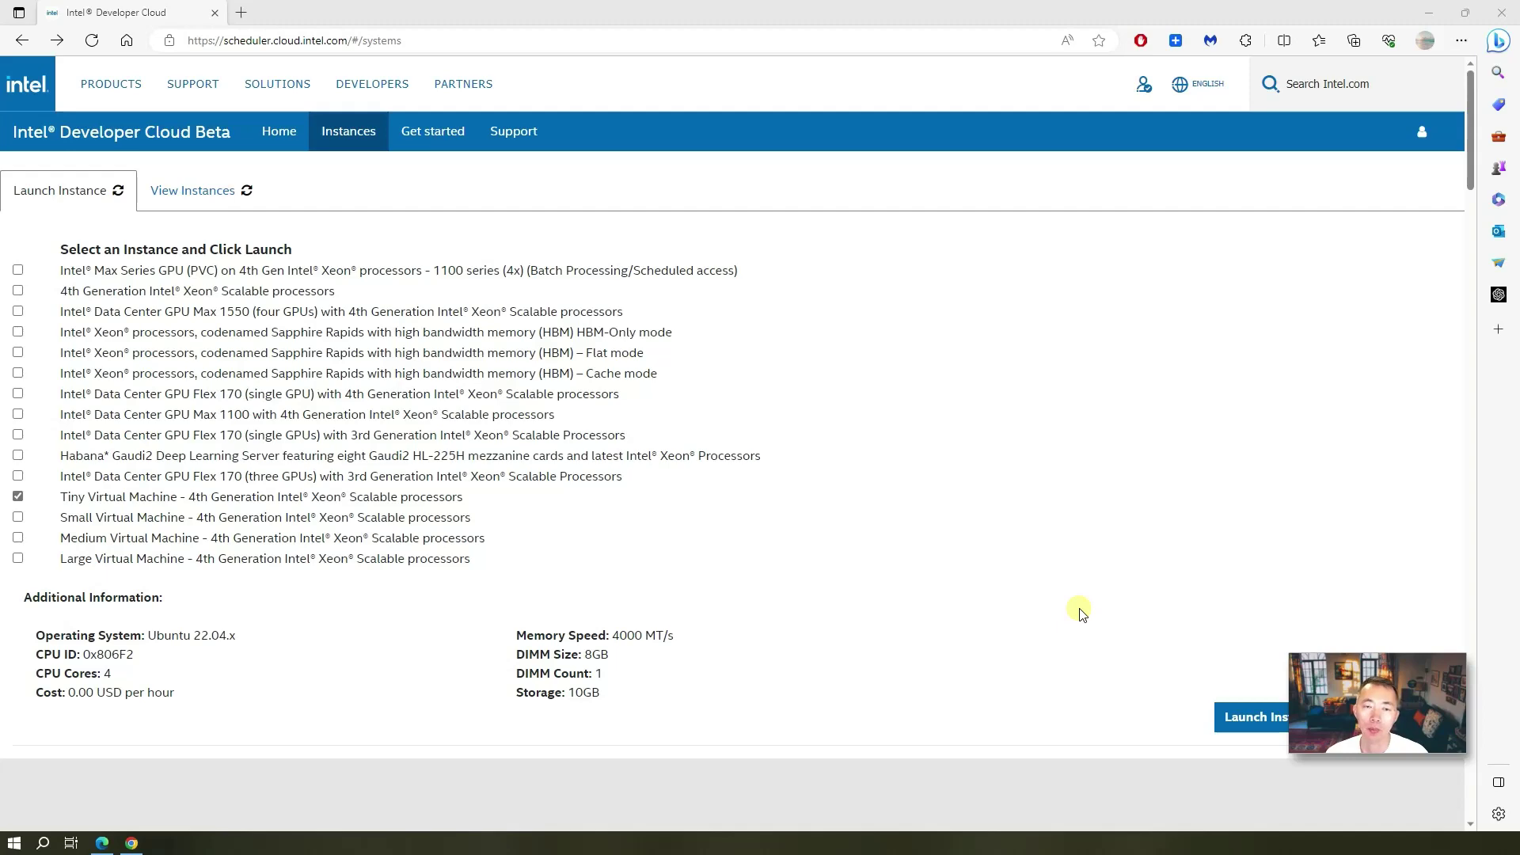
# Request the selected Tiny Virtual Machine's launch, accept the access agreement and open the profile's OpenSSH public key field.
pyautogui.click(1235, 715)
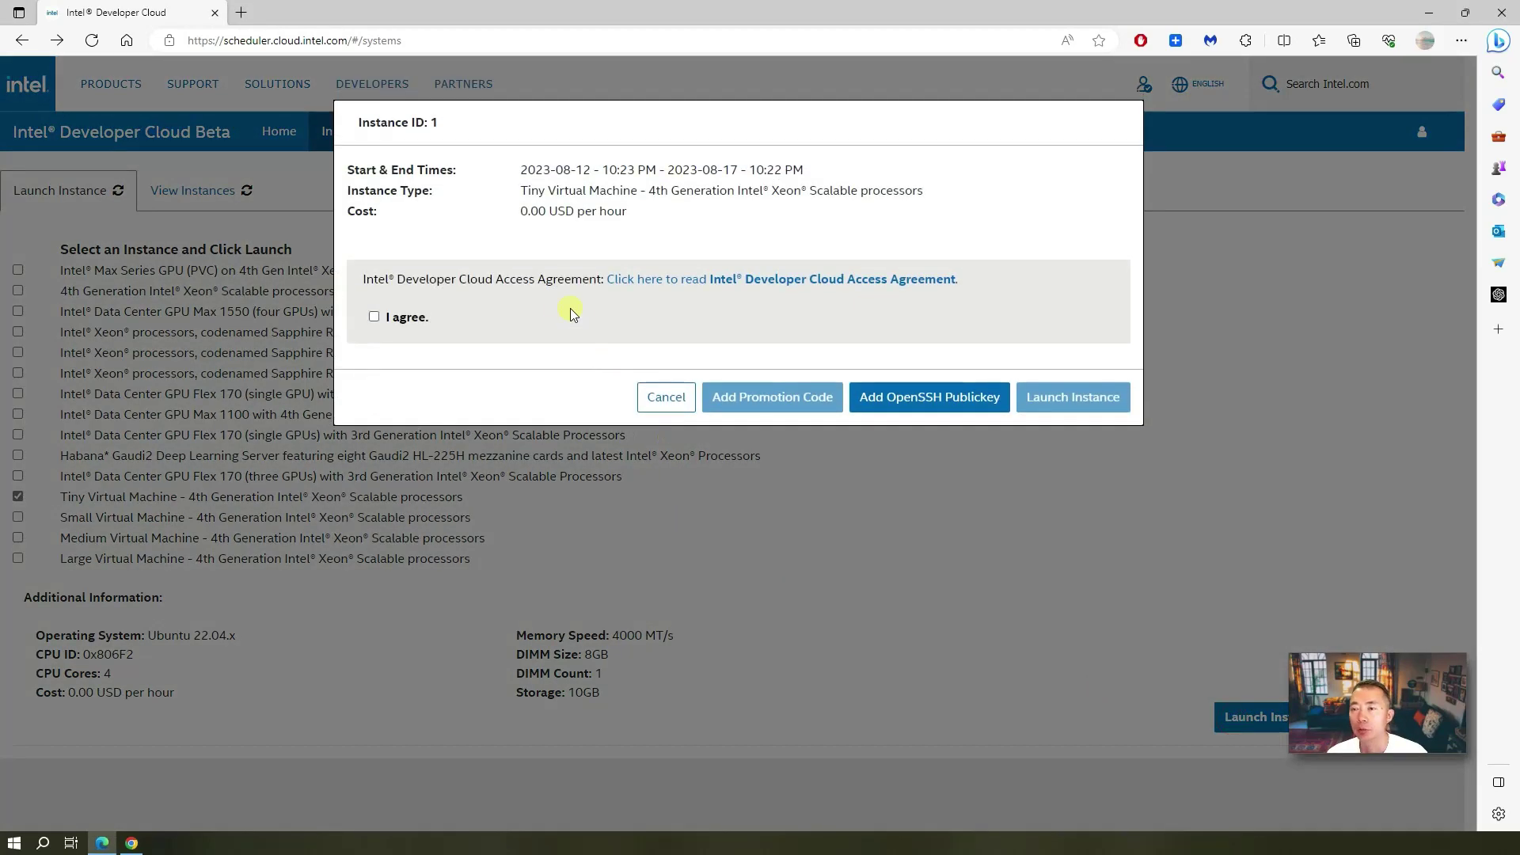
pyautogui.click(407, 317)
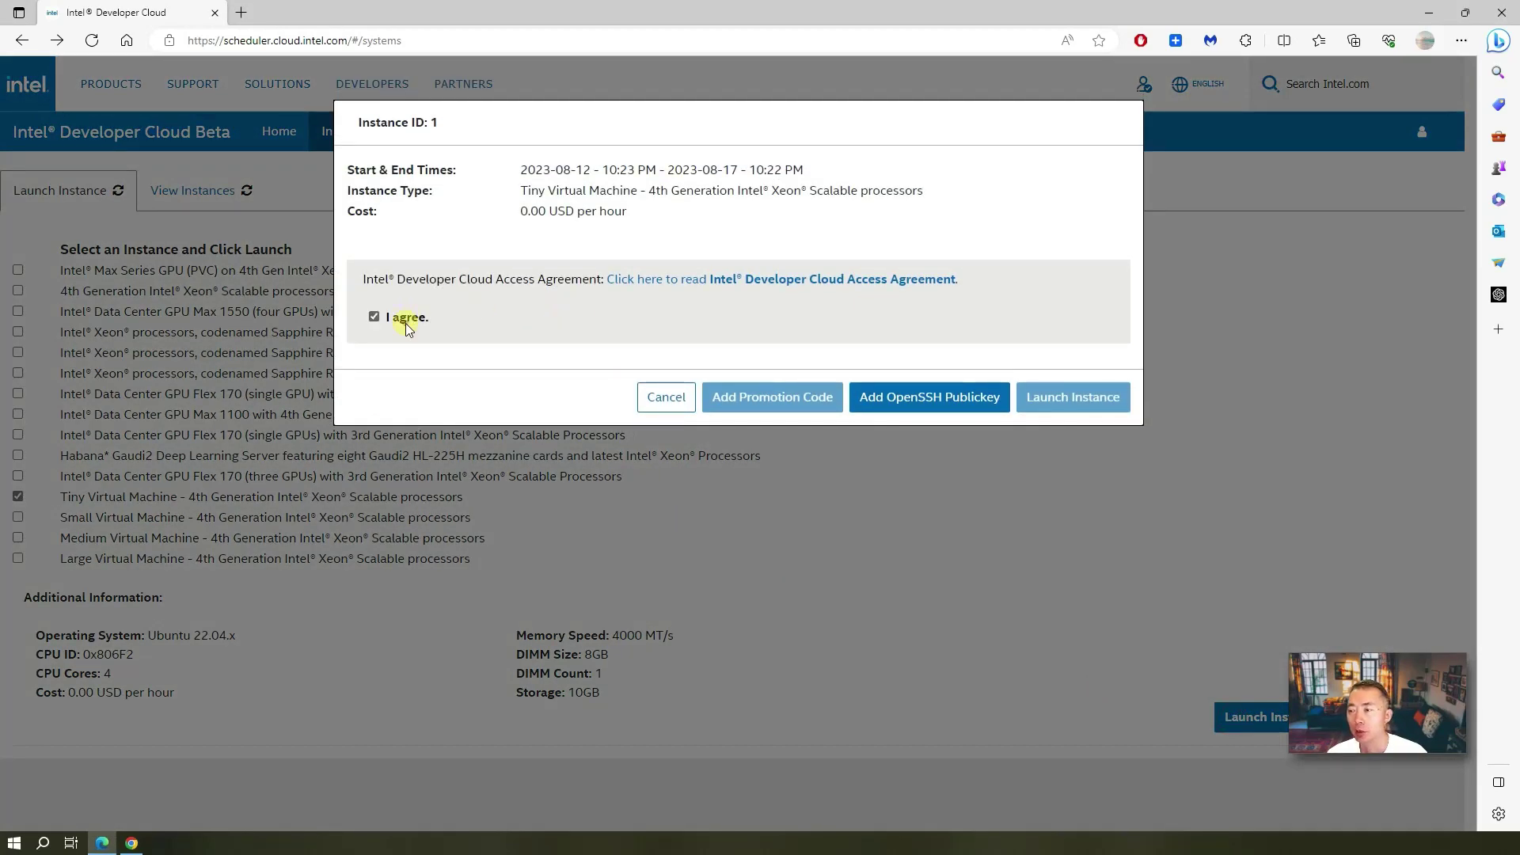
pyautogui.click(934, 402)
pyautogui.click(804, 532)
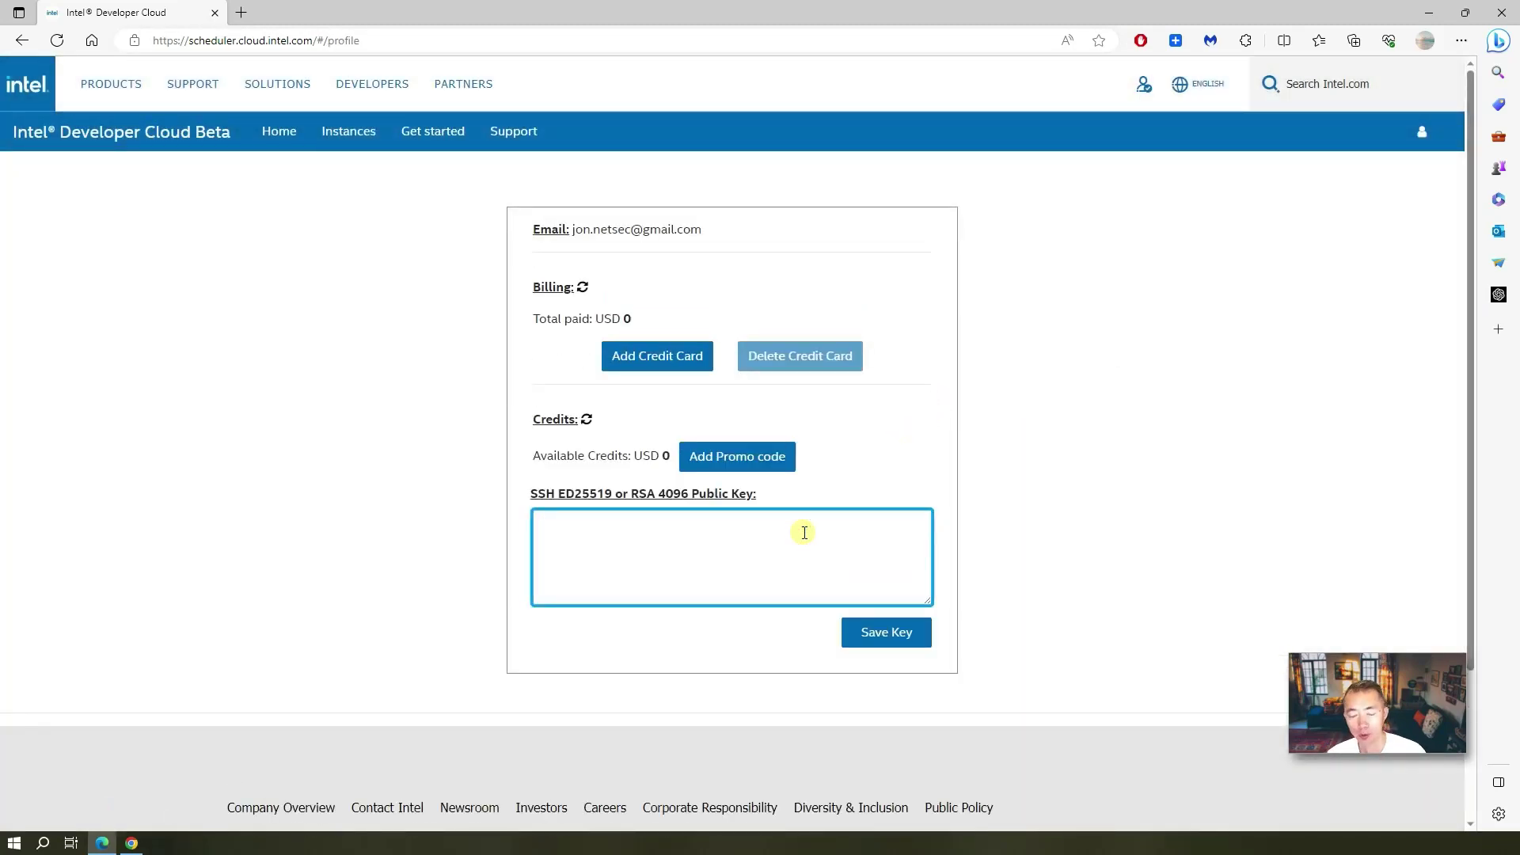
# Open a Windows PowerShell window and move it aside over the profile page.
pyautogui.hotkey('alt', 'Tab')
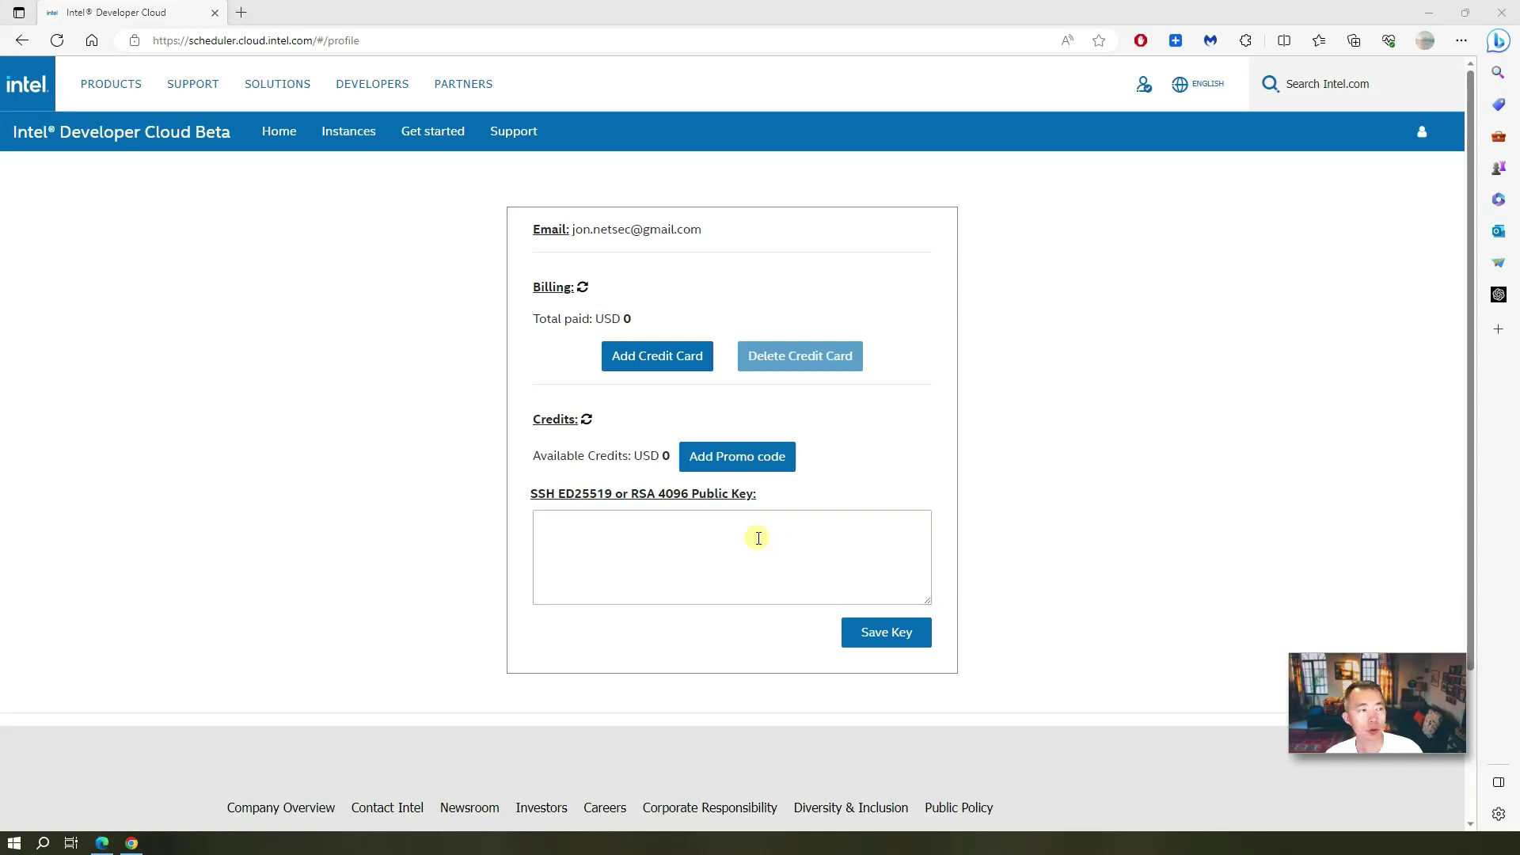
pyautogui.press('super+r')
pyautogui.moveTo(411, 582); pyautogui.dragTo(370, 539)
pyautogui.click(324, 655)
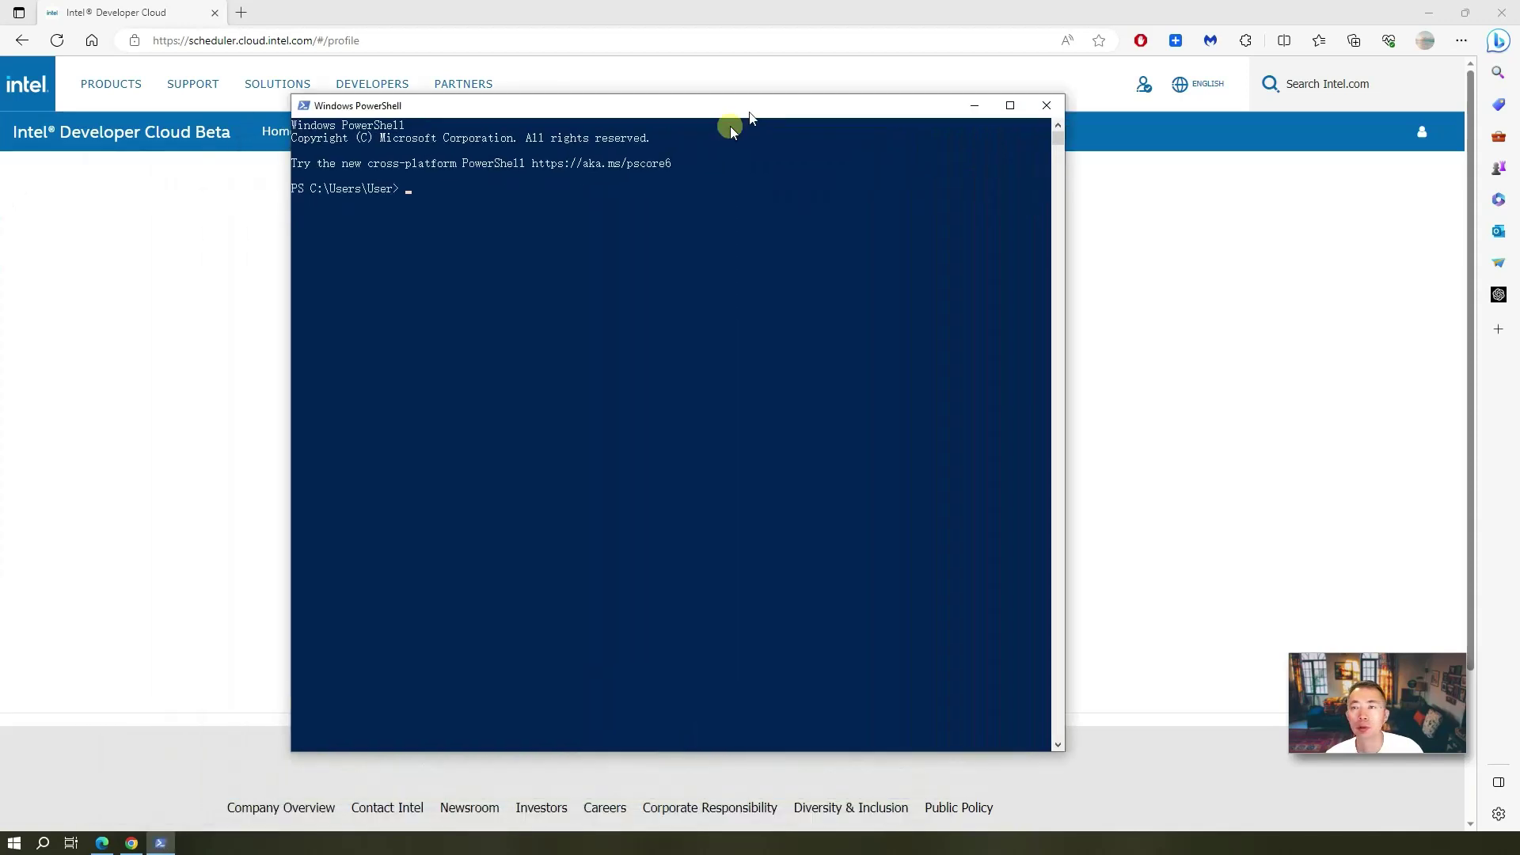
pyautogui.moveTo(751, 115); pyautogui.dragTo(554, 167)
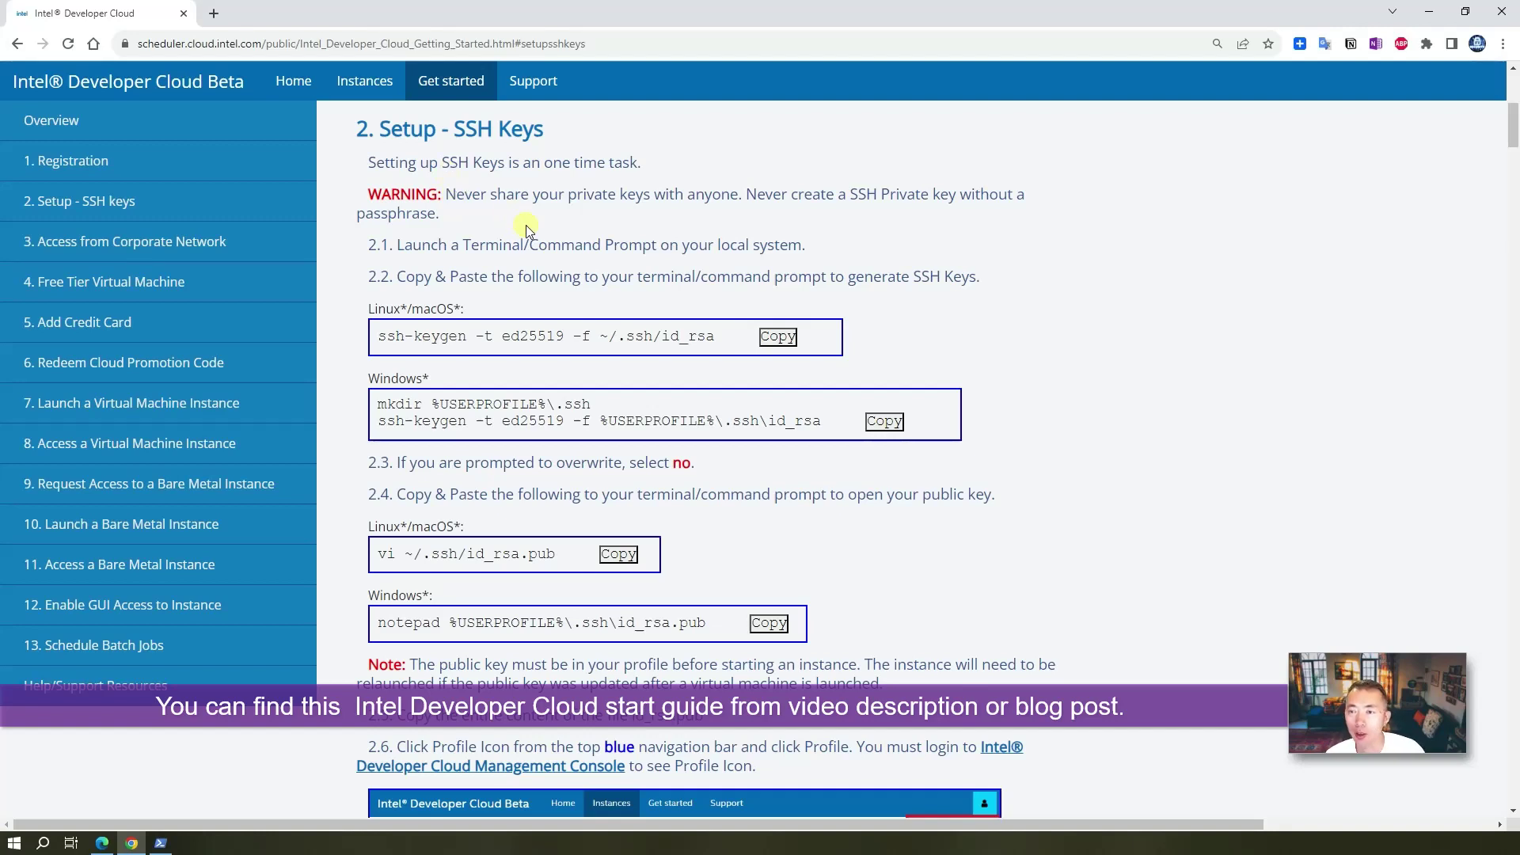
# Look through the Intel Developer Cloud start guide and the related Free VPS blog post, ending on the guide's SSH key setup.
pyautogui.scroll(3, 530, 237)
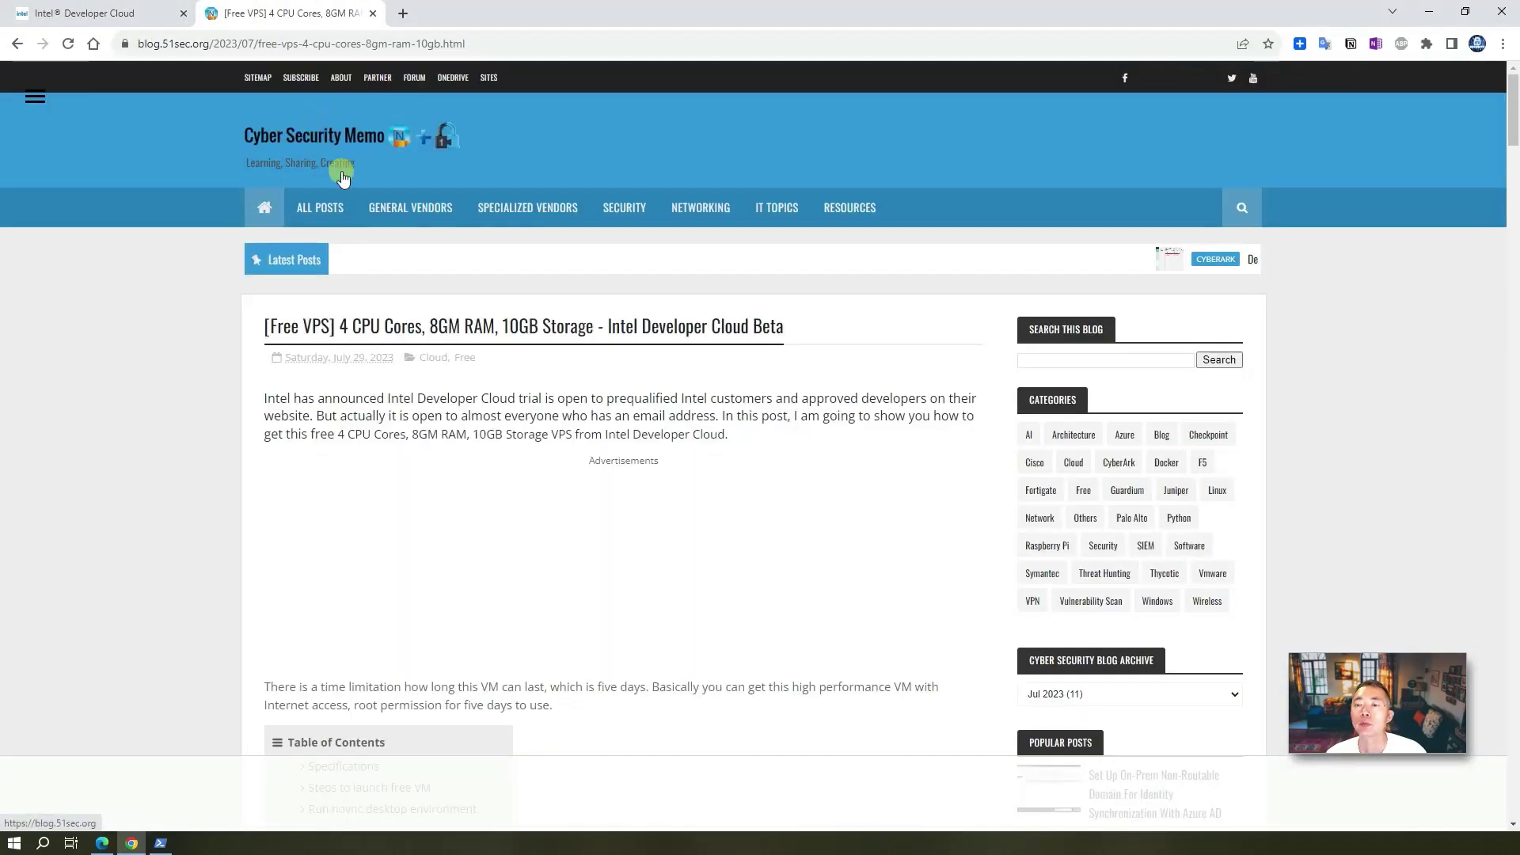
pyautogui.scroll(-5, 545, 450)
pyautogui.scroll(-1, 545, 450)
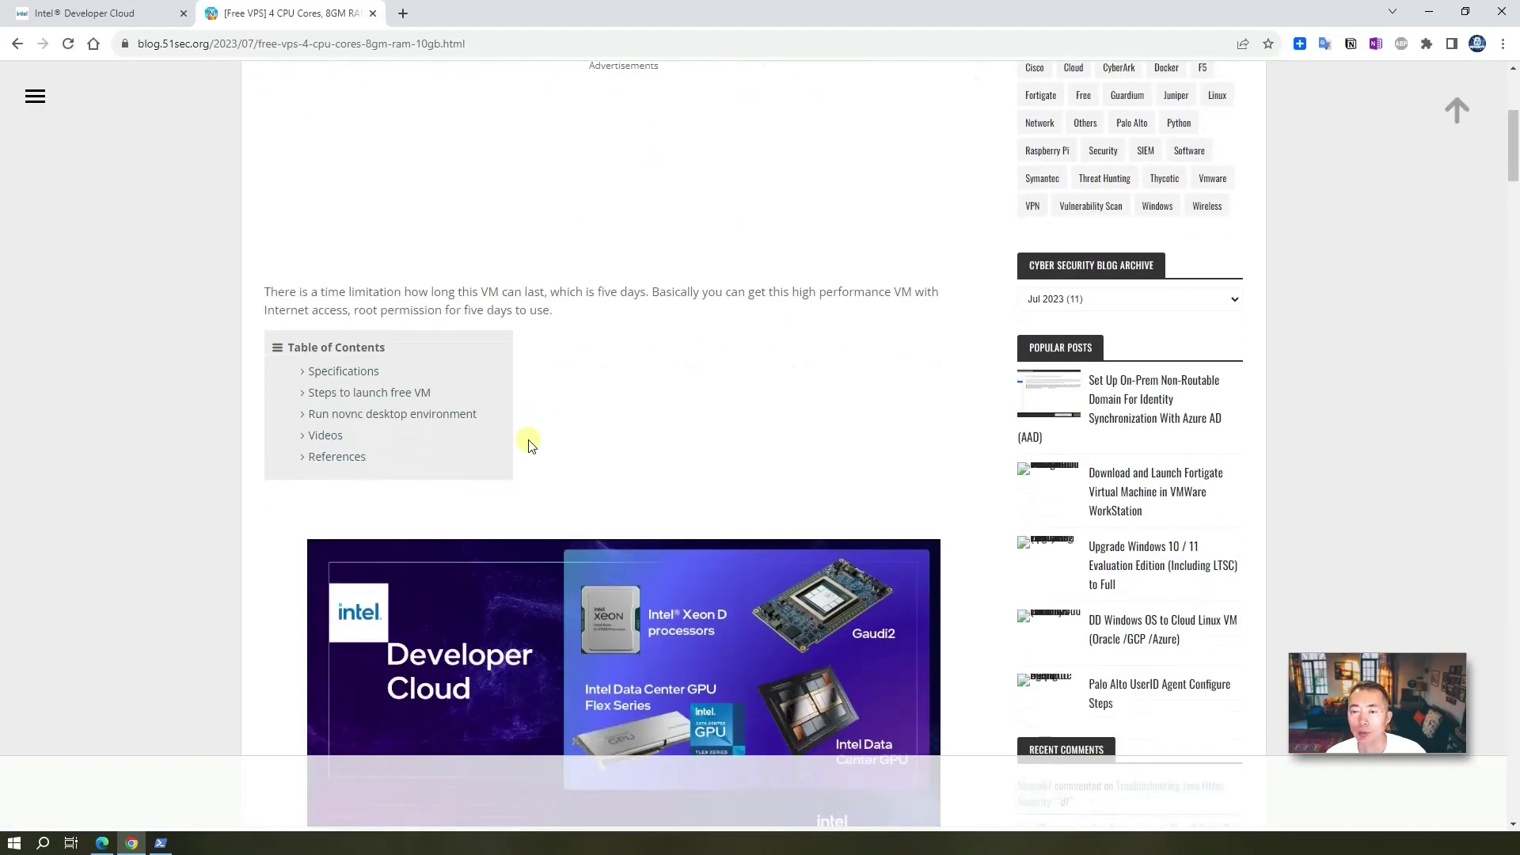
pyautogui.scroll(-4, 525, 367)
pyautogui.click(722, 638)
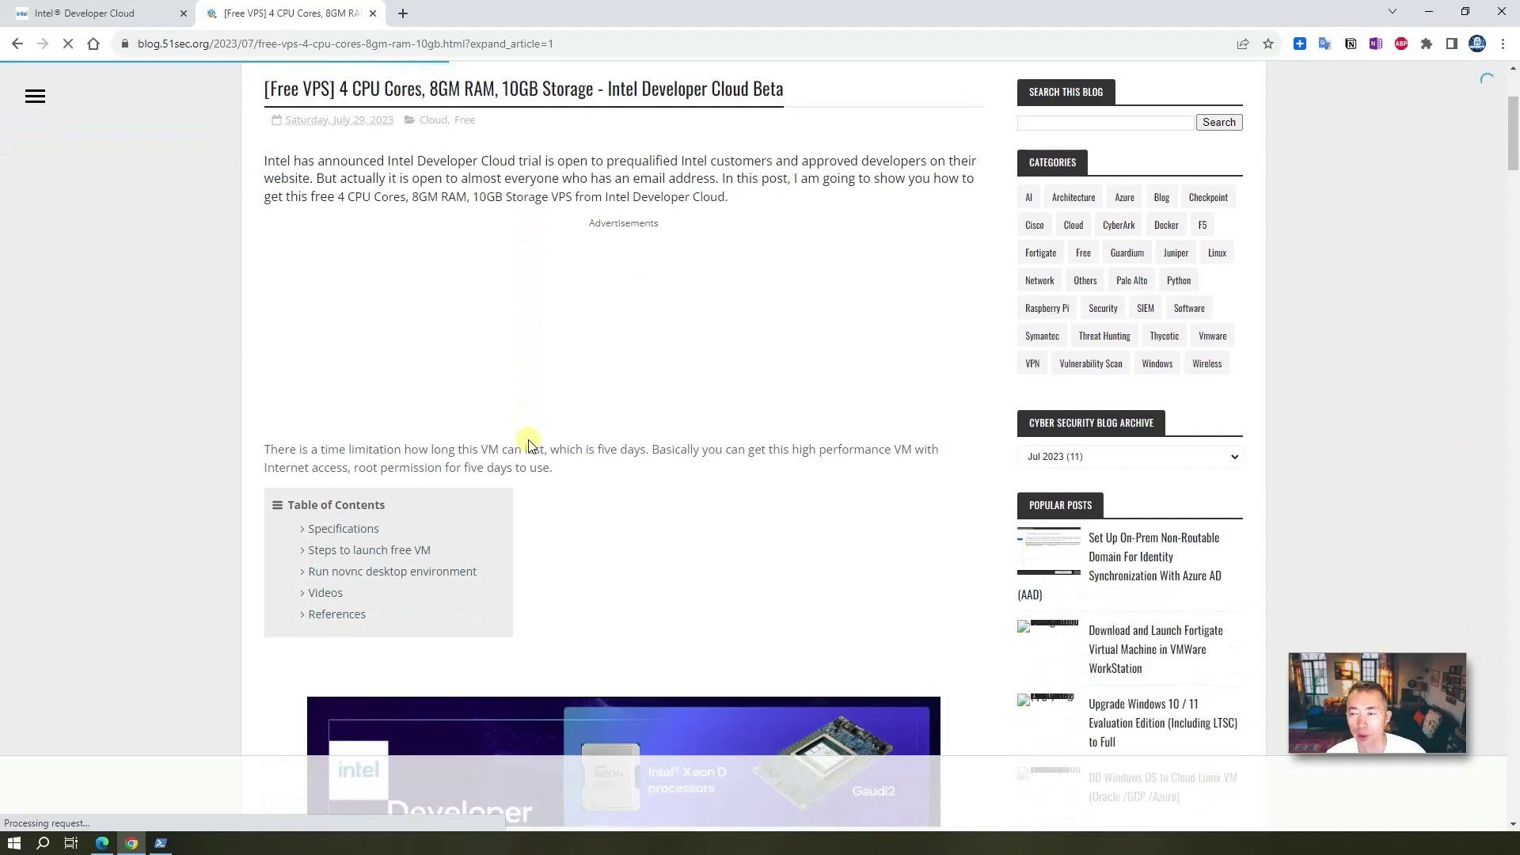
pyautogui.click(170, 19)
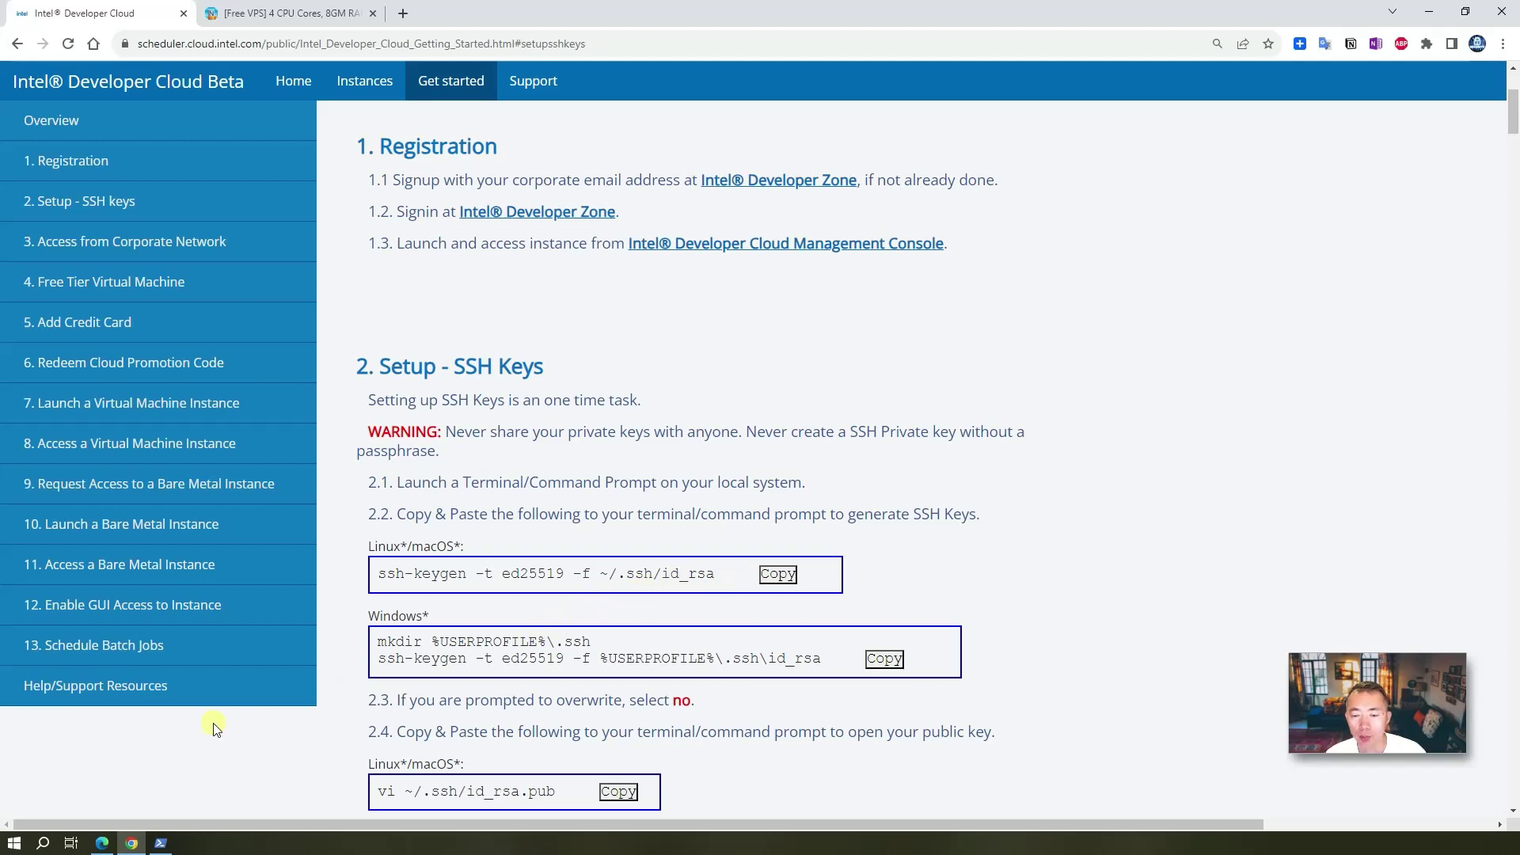
# Place PowerShell beside the guide, copy the Windows command mkdir %USERPROFILE%\.ssh from it and run it.
pyautogui.moveTo(162, 841)
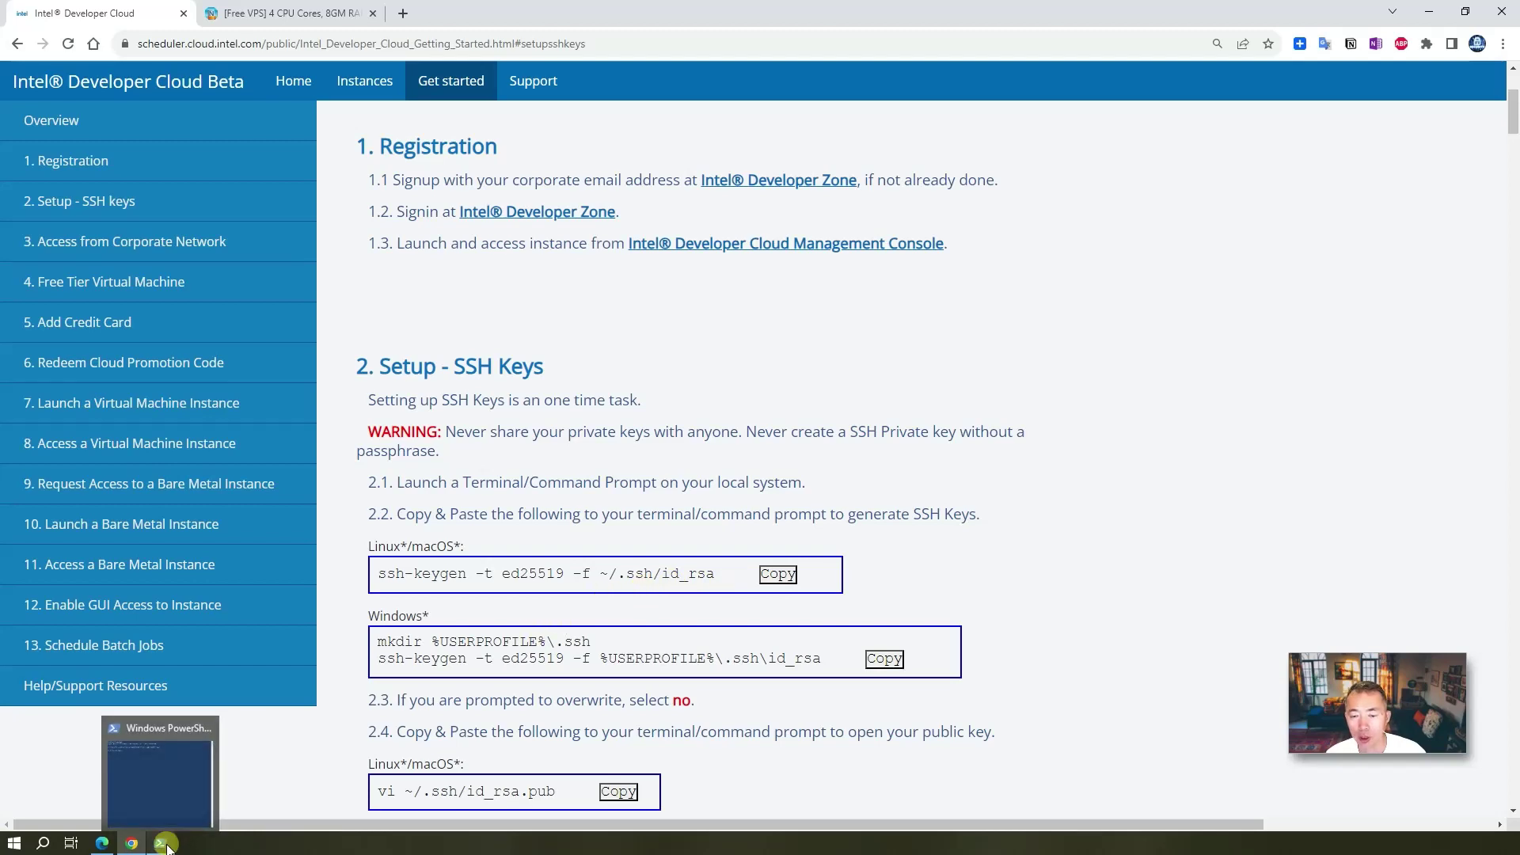
pyautogui.click(178, 807)
pyautogui.moveTo(550, 160); pyautogui.dragTo(1131, 16)
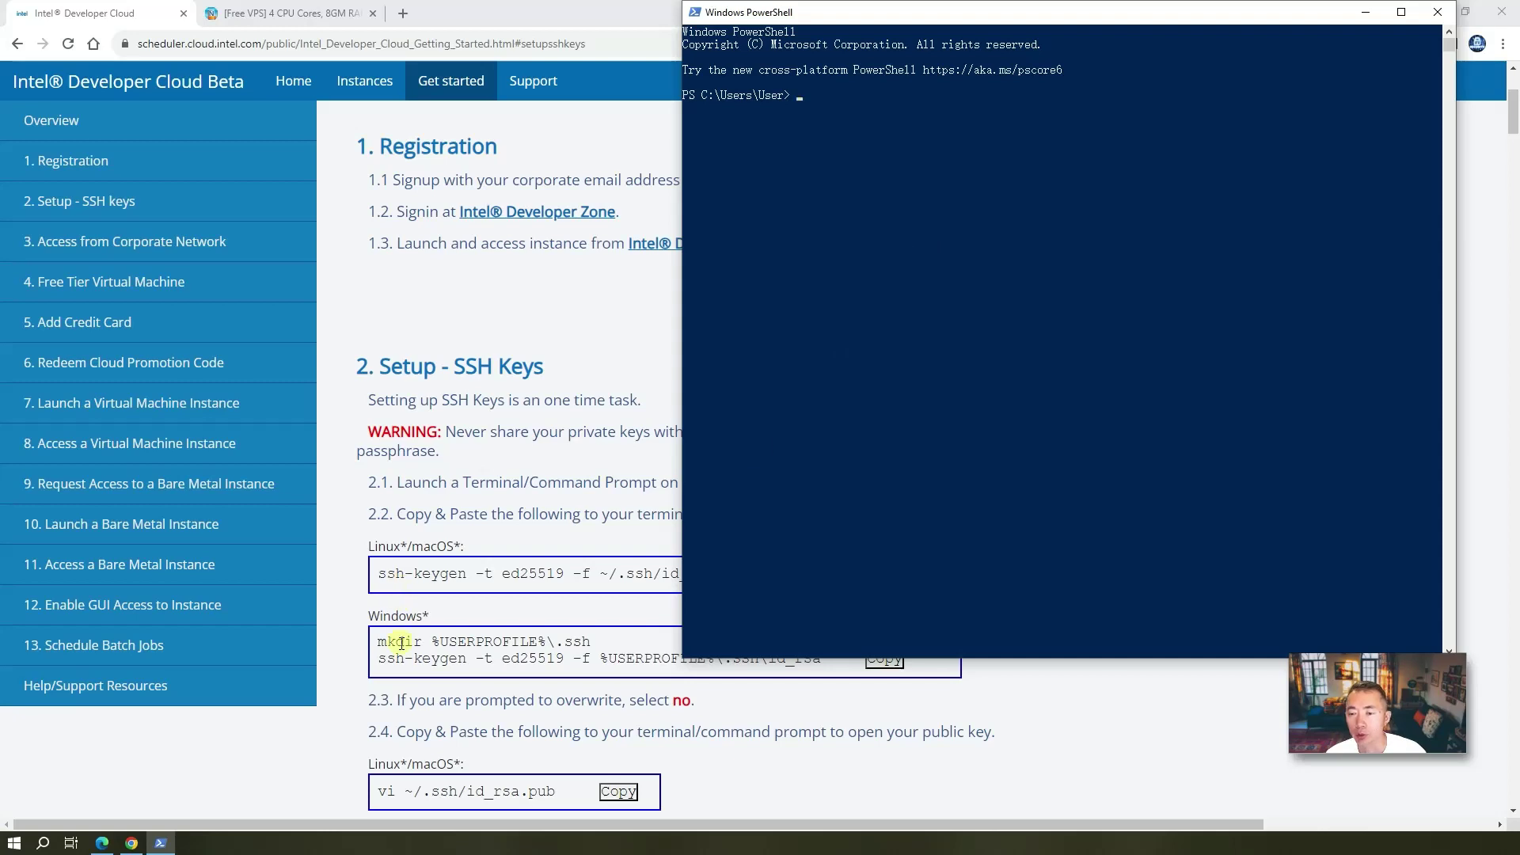
pyautogui.moveTo(602, 645); pyautogui.dragTo(375, 643)
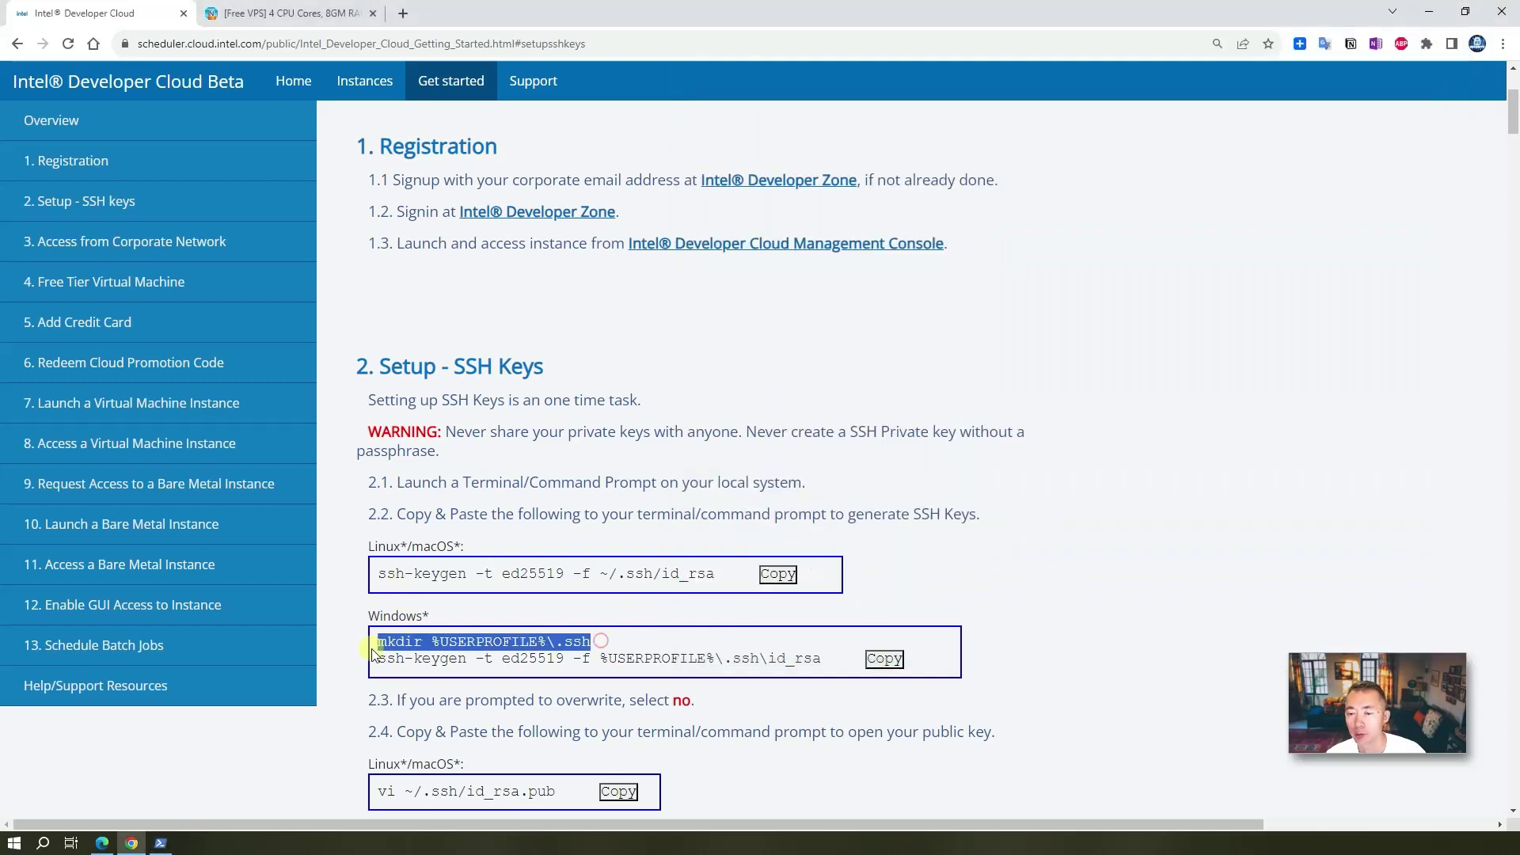
pyautogui.rightClick(431, 643)
pyautogui.click(512, 417)
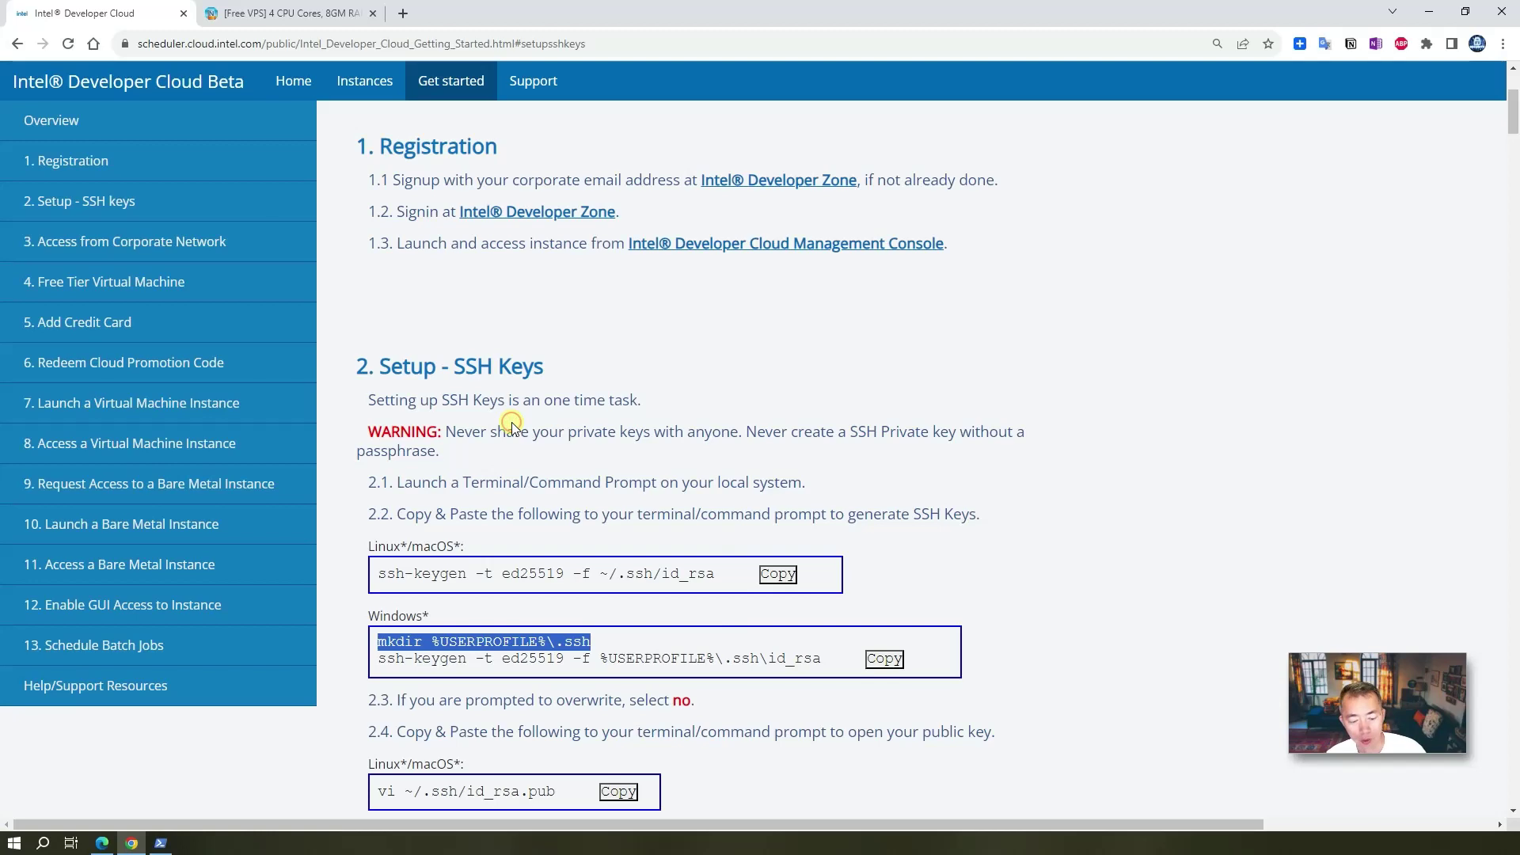
pyautogui.hotkey('alt', 'Tab')
pyautogui.rightClick(982, 335)
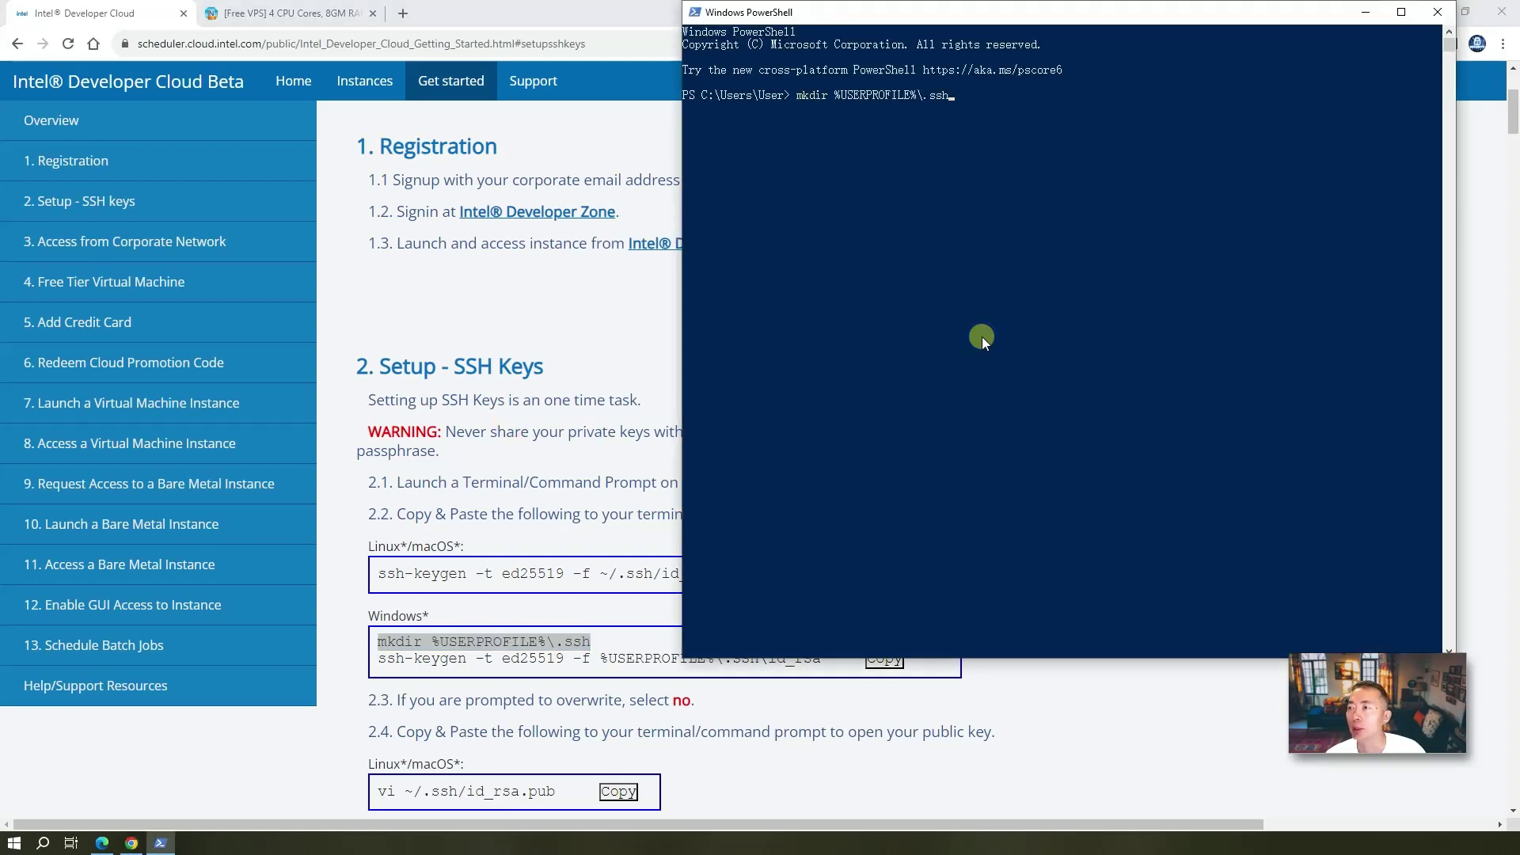
pyautogui.press('Return')
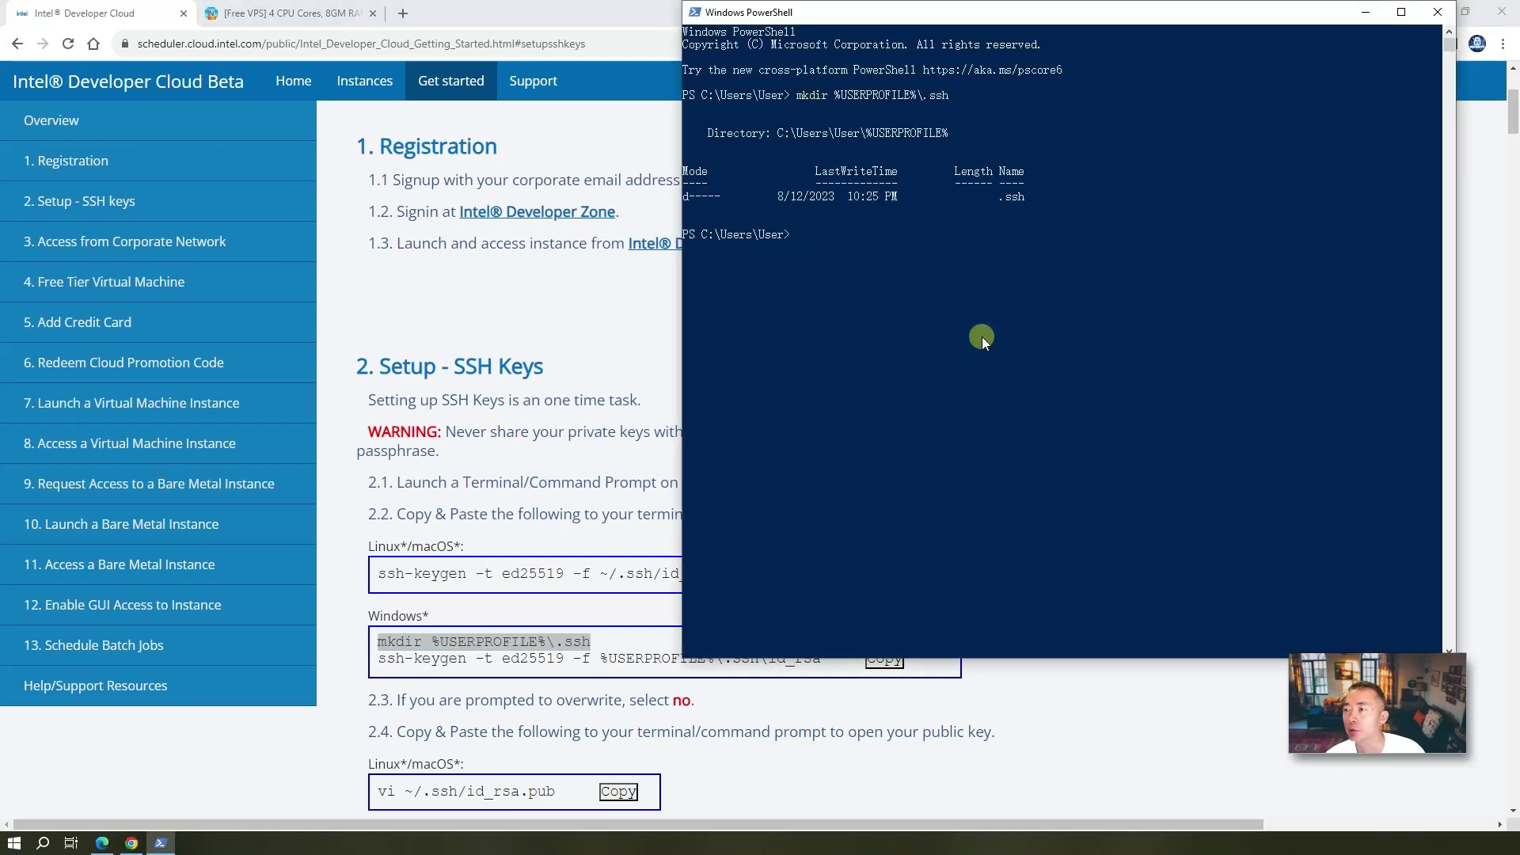
# Copy the guide's ssh-keygen -t ed25519 -f %USERPROFILE%\.ssh\id_rsa command and run it in PowerShell with an empty passphrase.
pyautogui.moveTo(378, 659); pyautogui.dragTo(822, 659)
pyautogui.rightClick(792, 659)
pyautogui.click(879, 434)
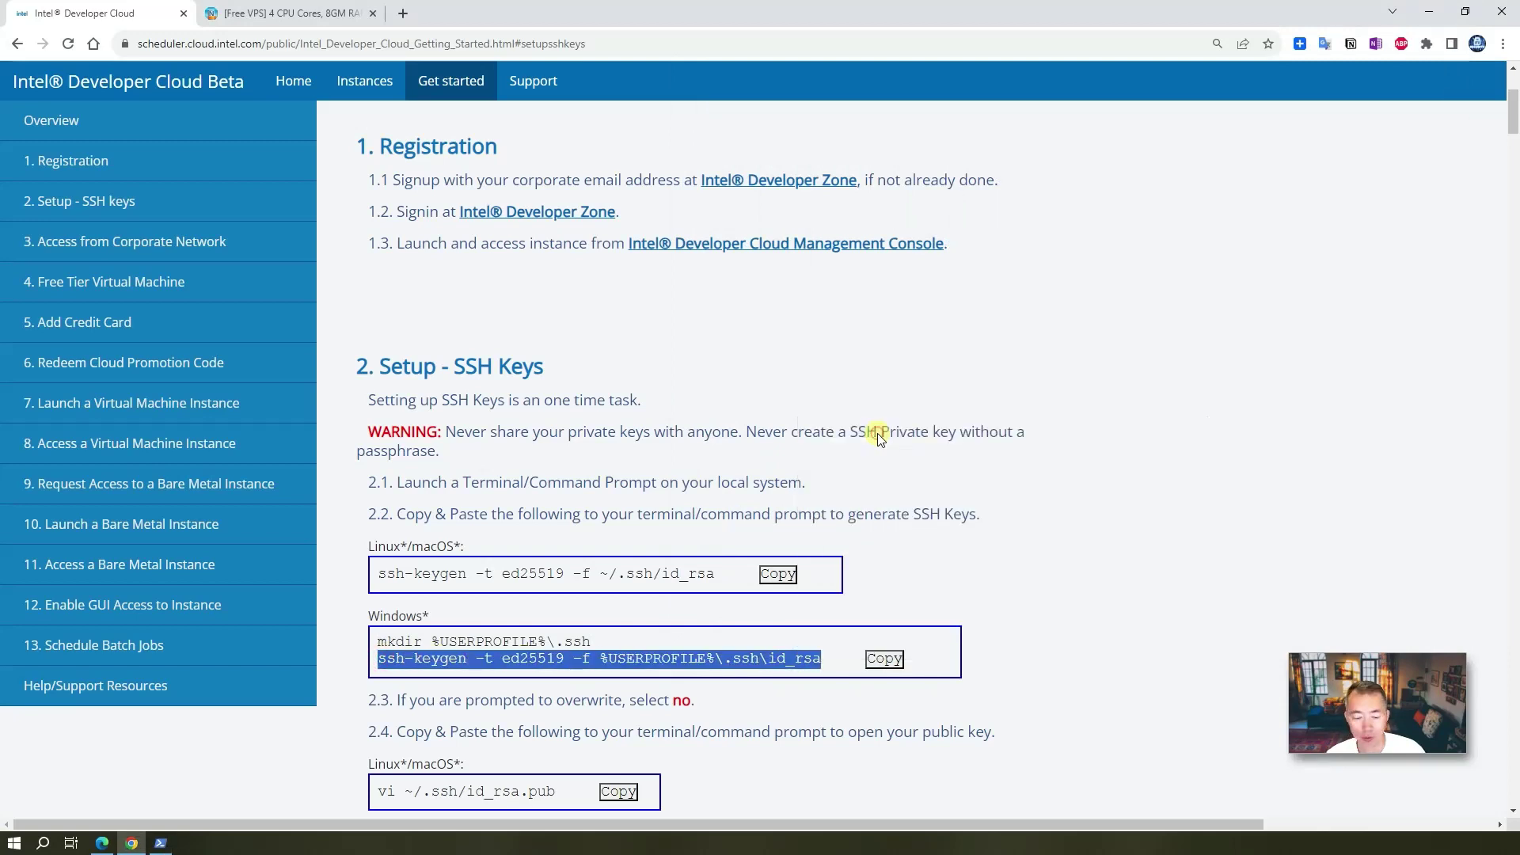
pyautogui.hotkey('alt', 'Tab')
pyautogui.rightClick(1232, 236)
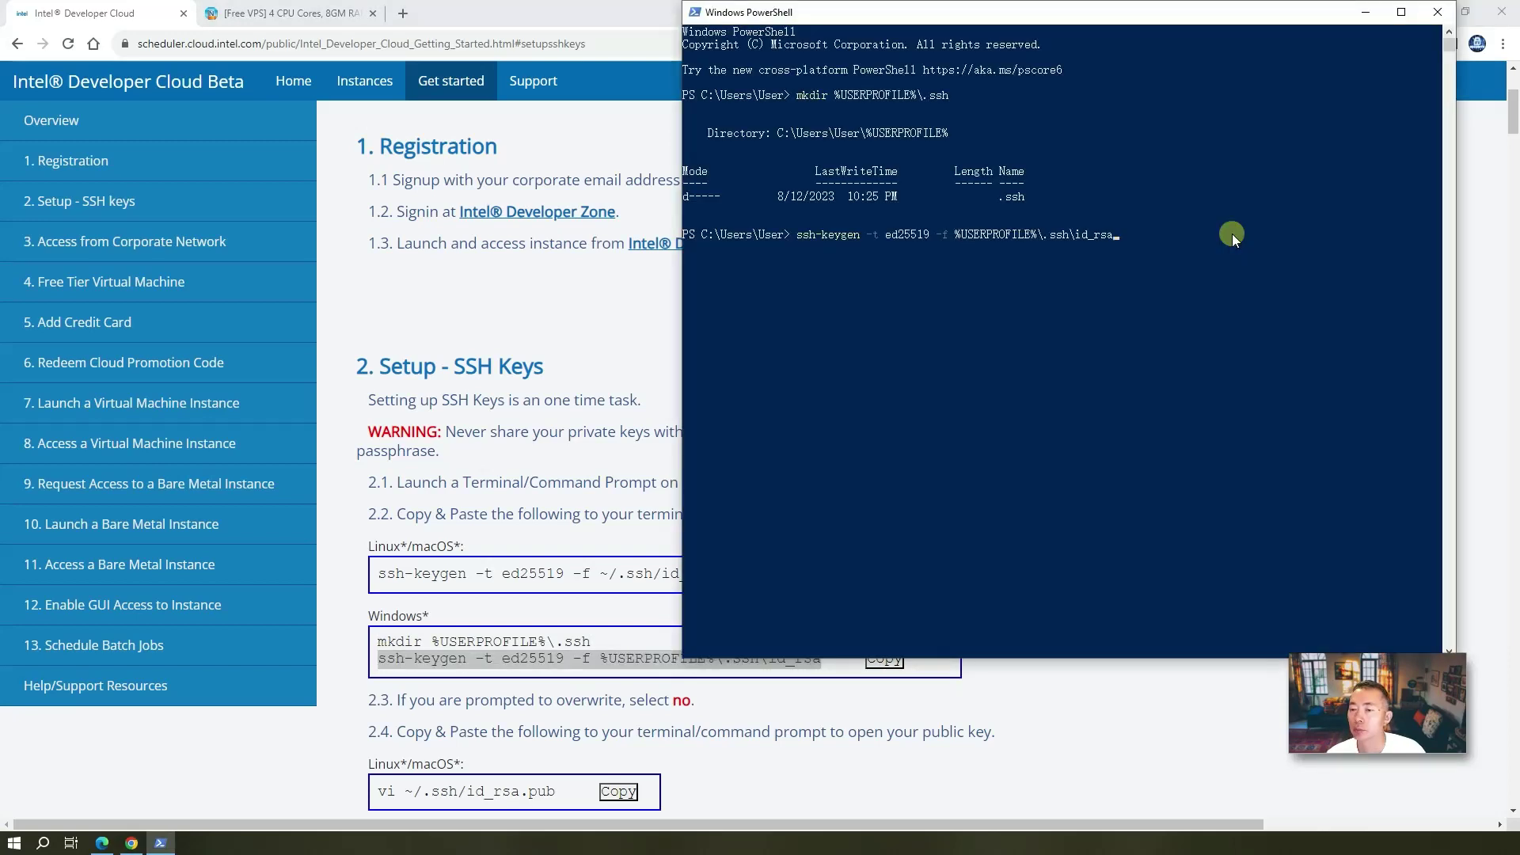
pyautogui.press('Return')
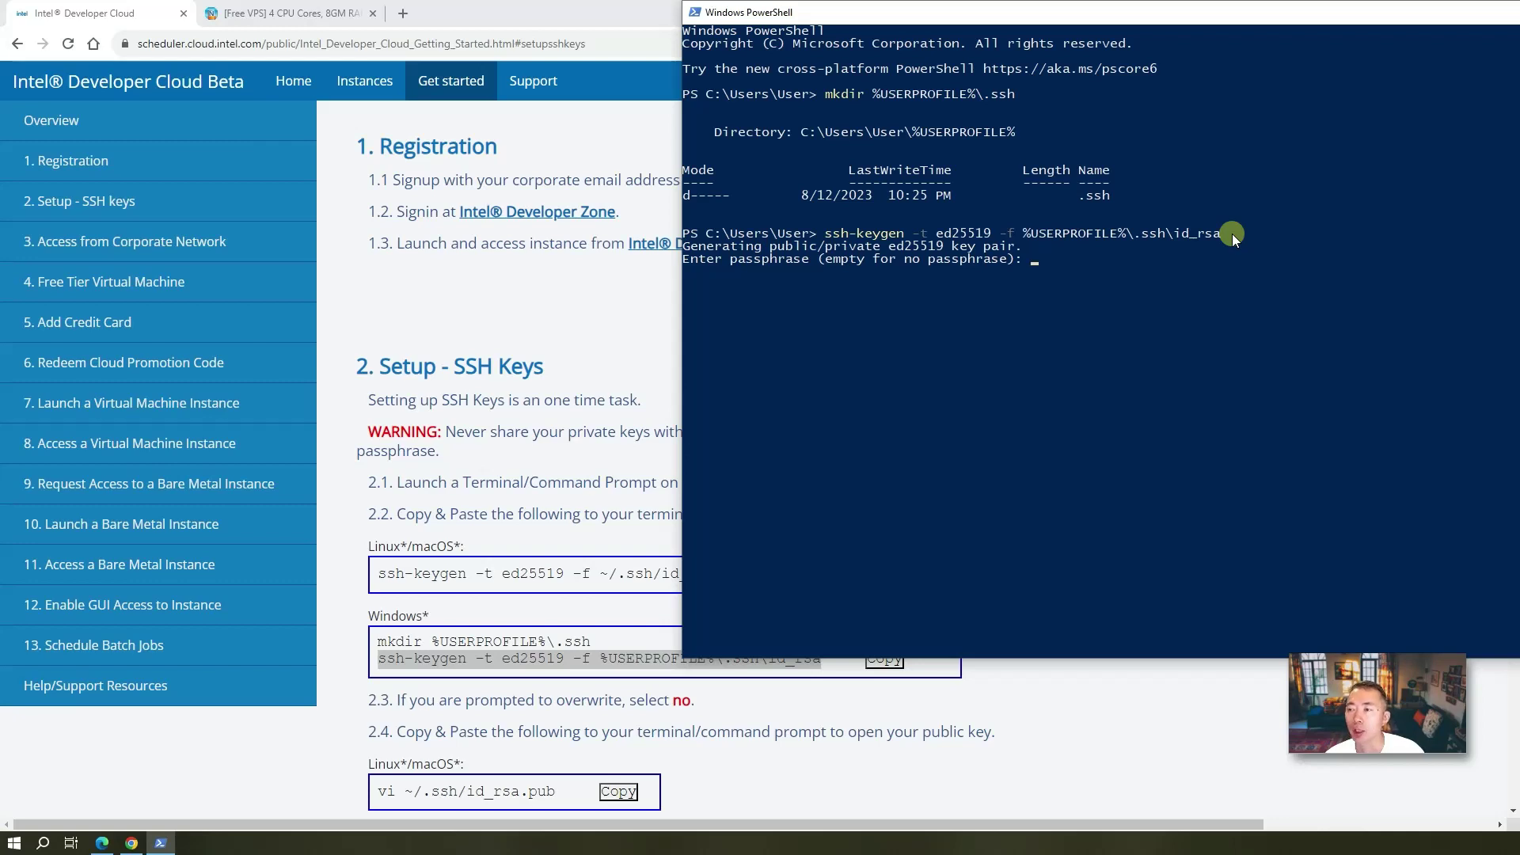
pyautogui.press('Return')
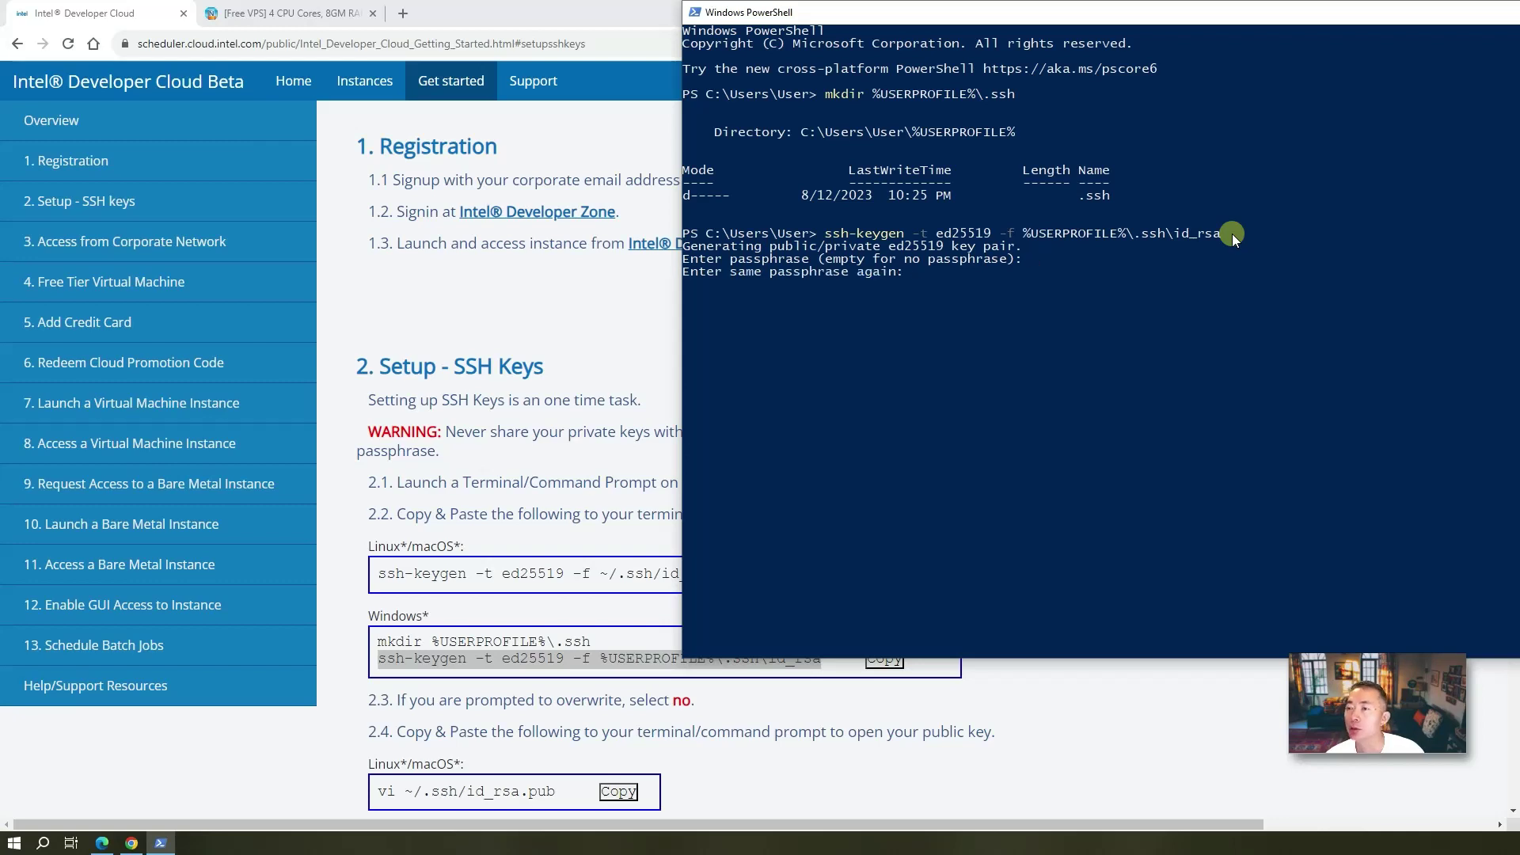
pyautogui.press('Return')
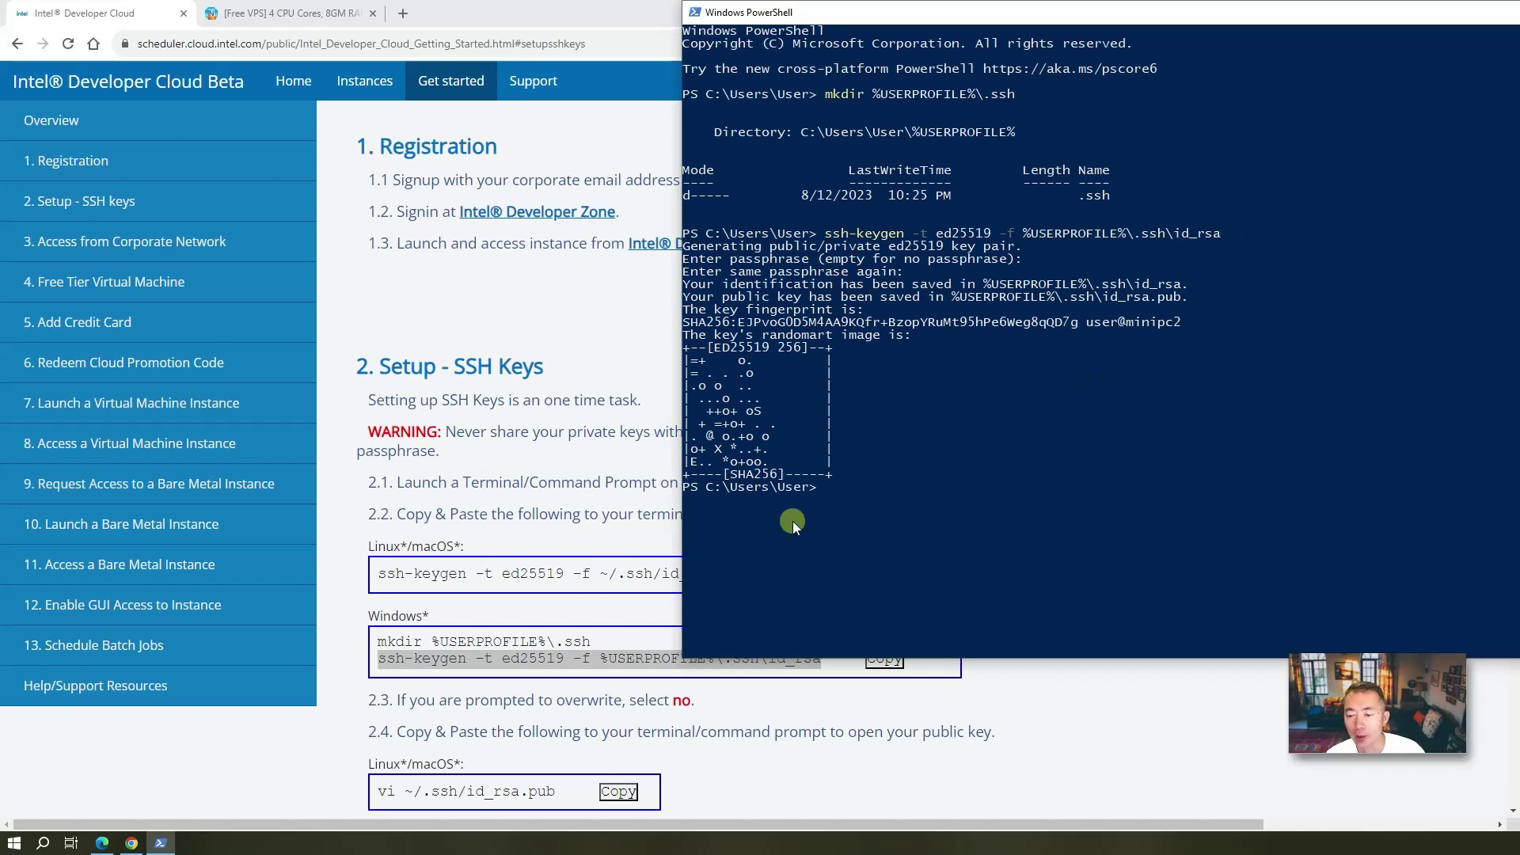
# Output the public key with type %USERPROFILE%\.ssh\id_rsa.pub in PowerShell and copy the entire key line.
pyautogui.scroll(-3, 556, 753)
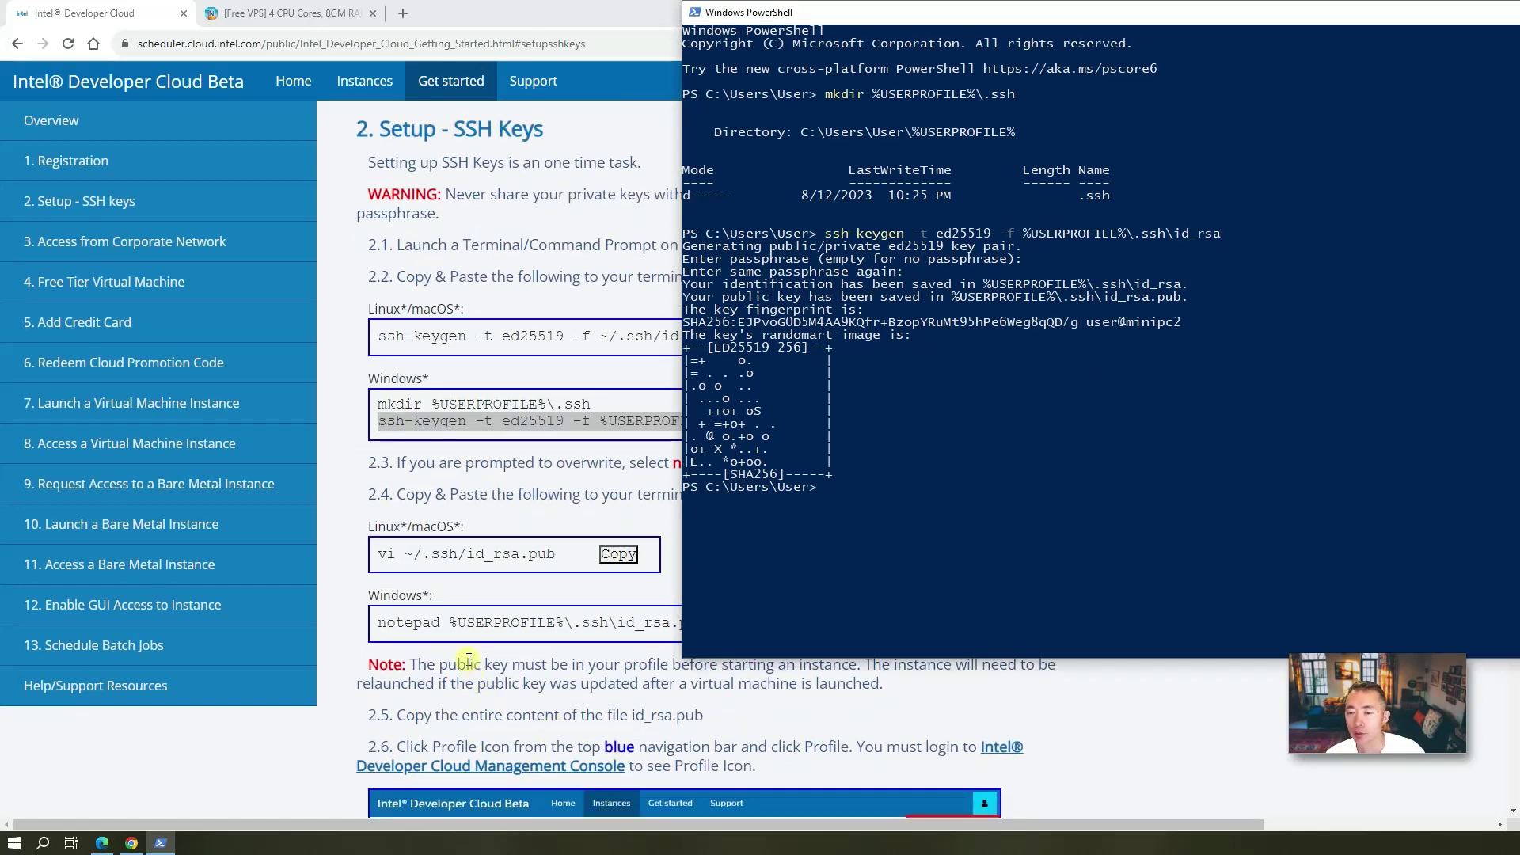
pyautogui.scroll(2, 688, 751)
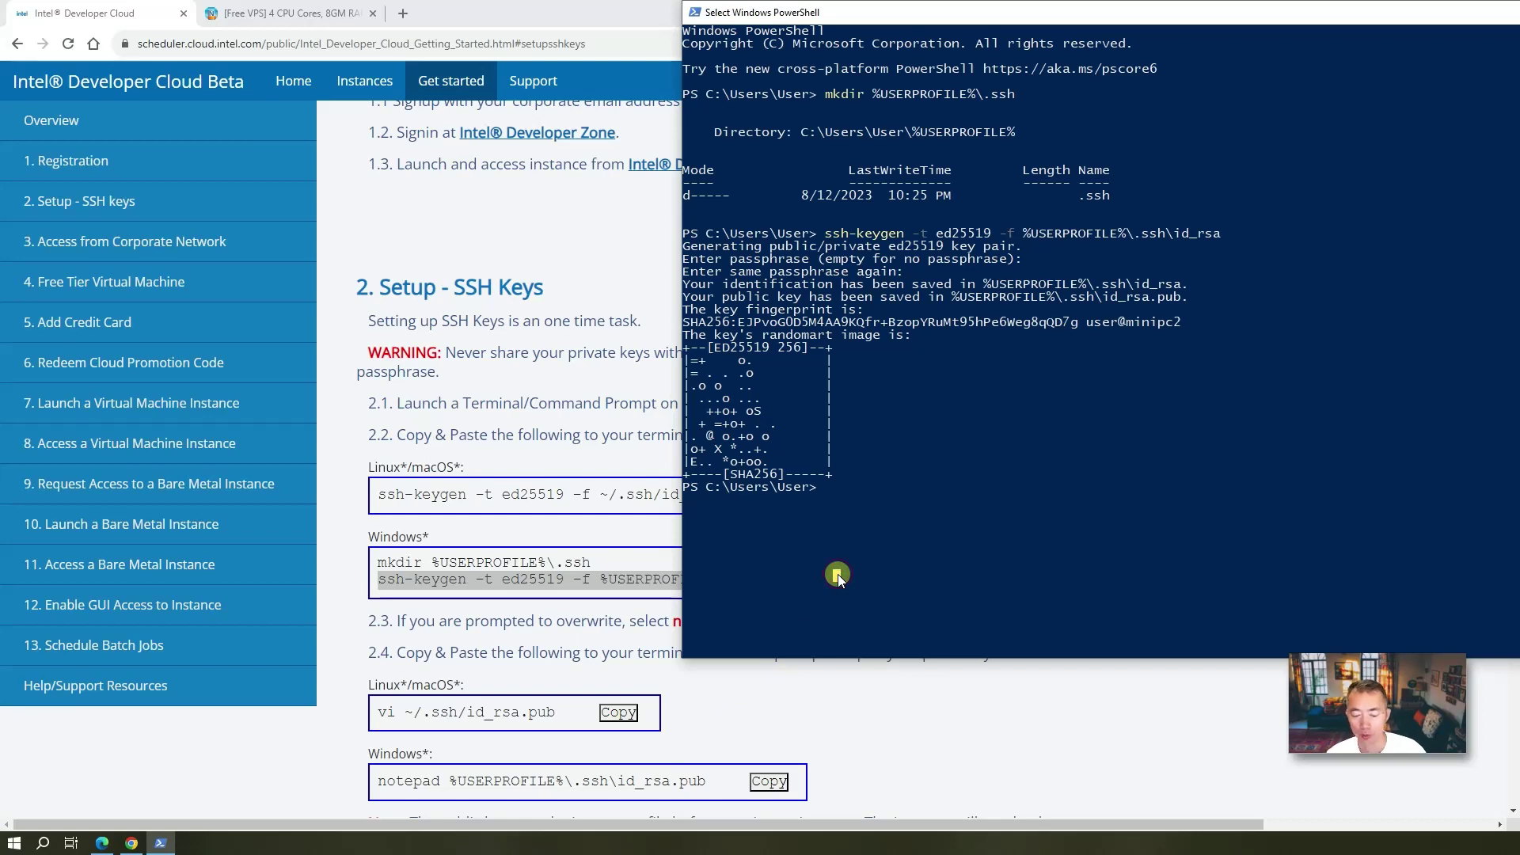
pyautogui.write('type %USERPROFILE%\\.ssh\\id_rsa.pub')
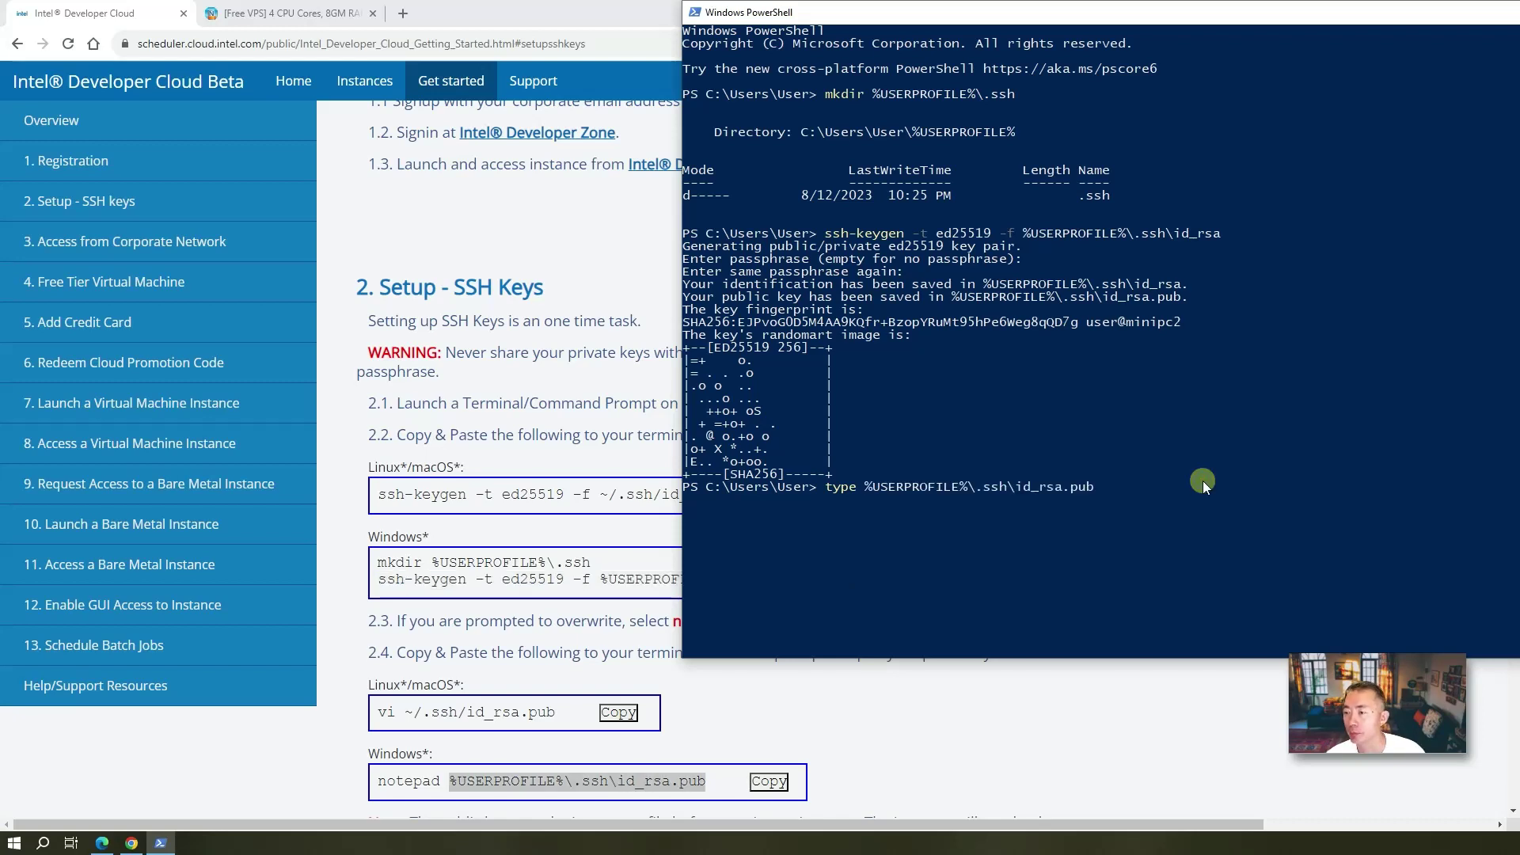
pyautogui.press('Return')
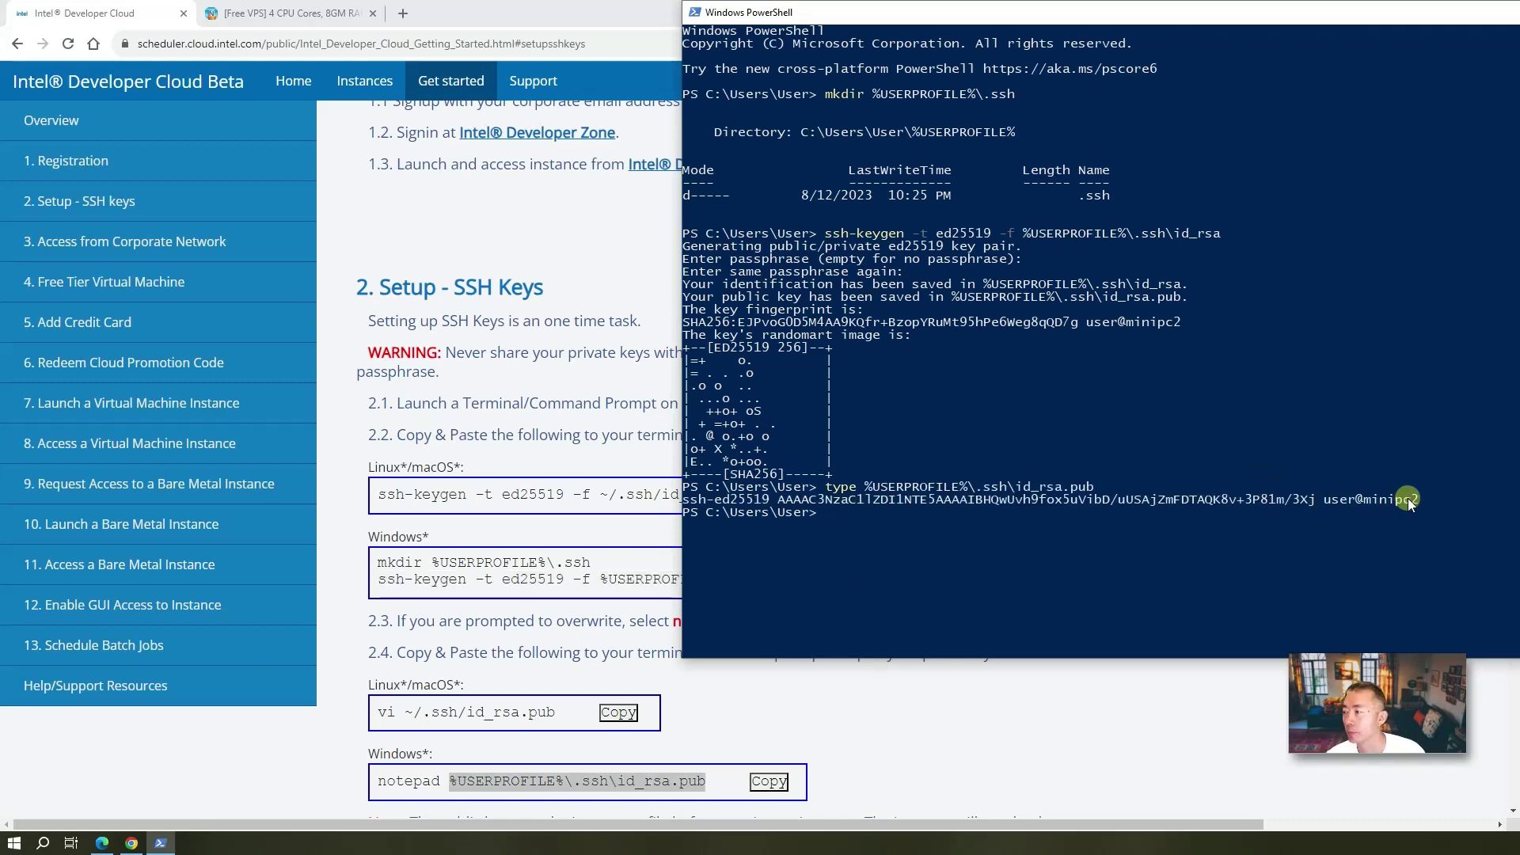
pyautogui.moveTo(1421, 500); pyautogui.dragTo(691, 501)
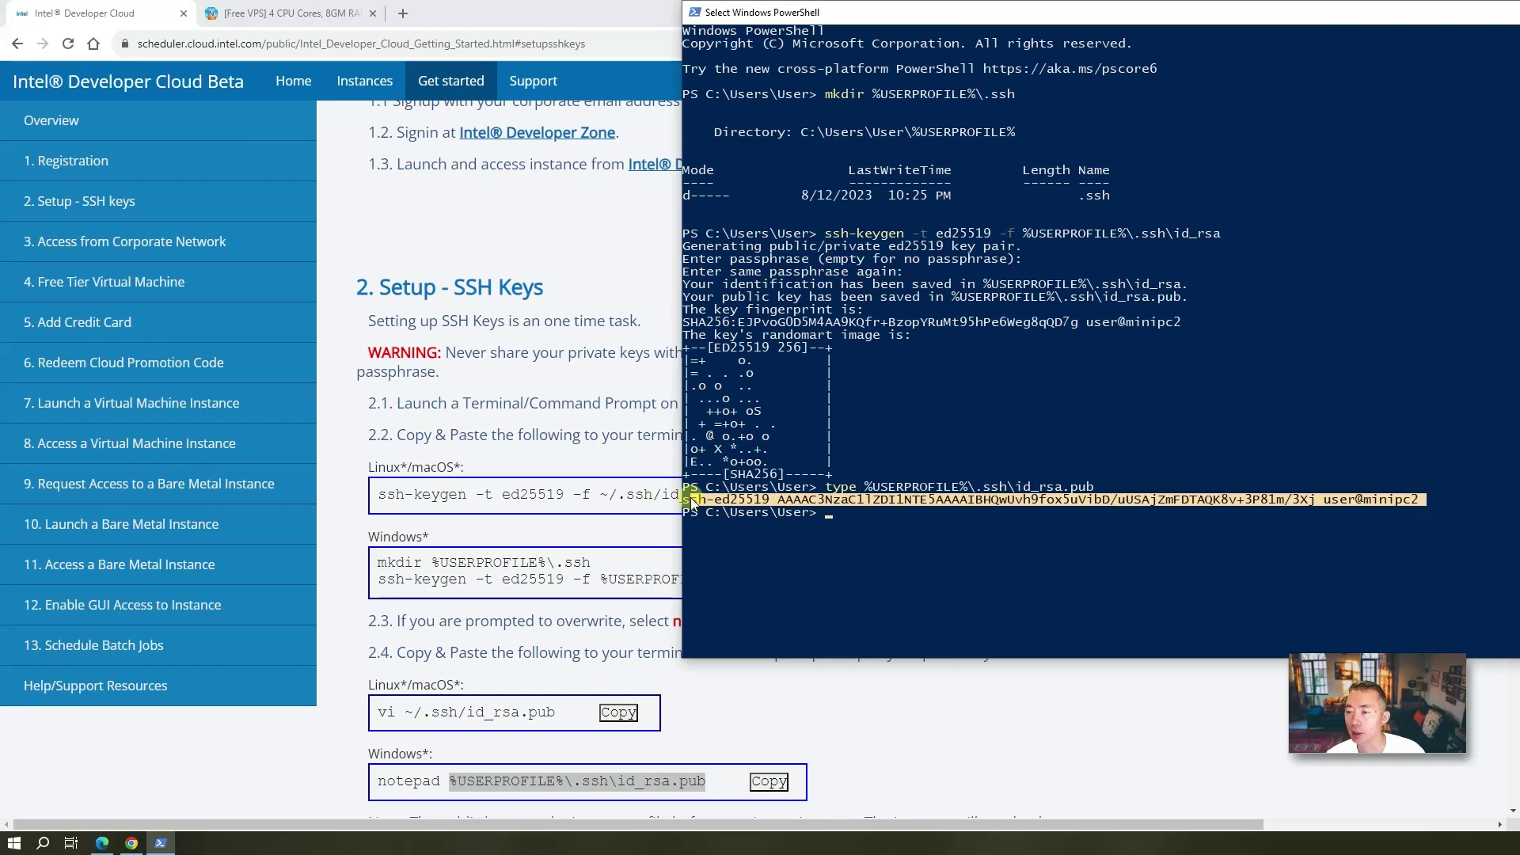
pyautogui.rightClick(692, 500)
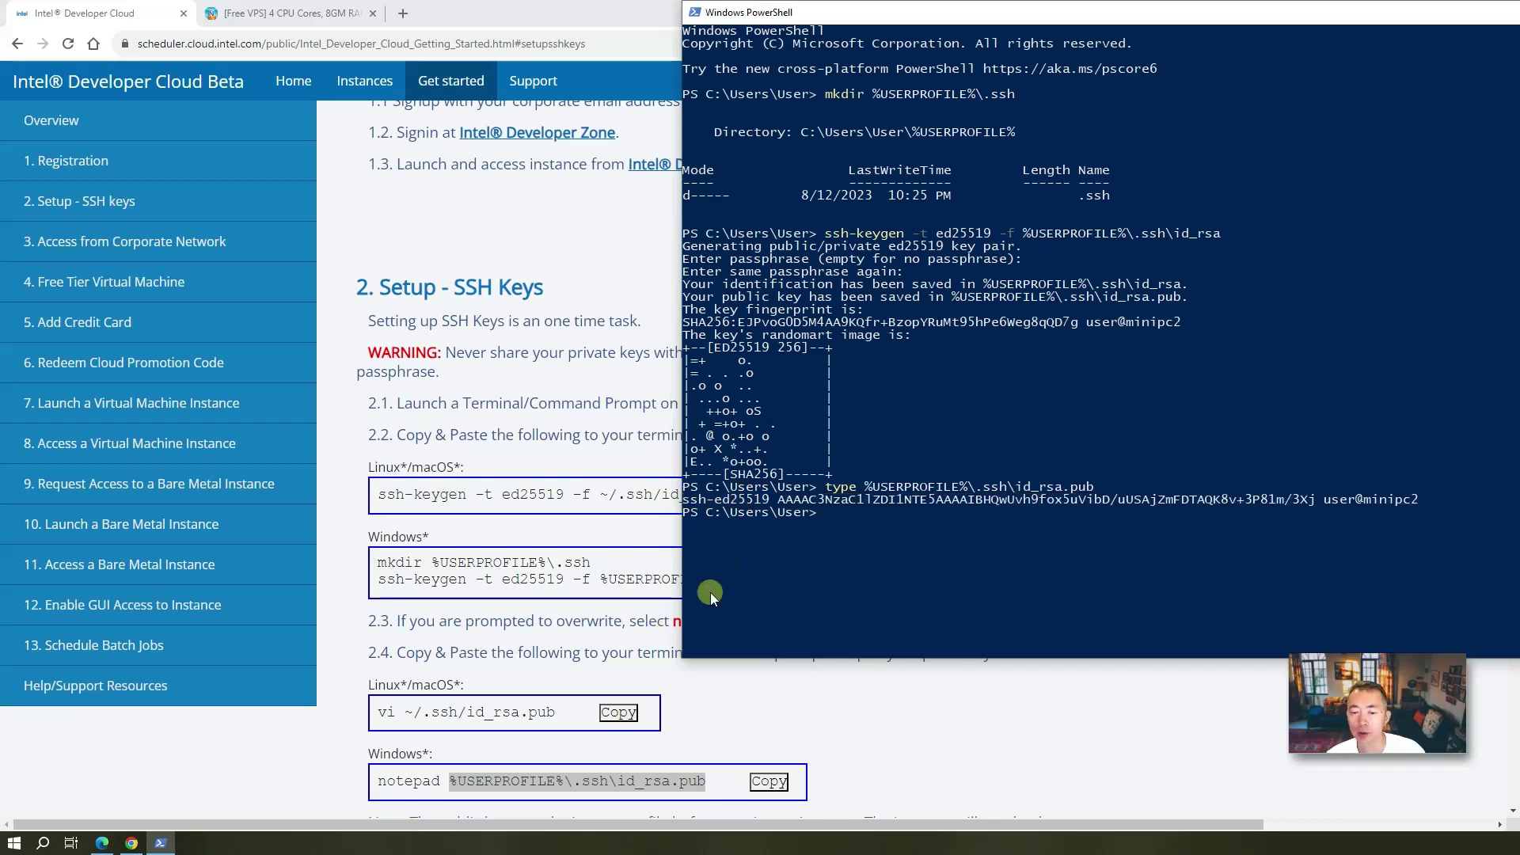
# Switch to the Edge profile page, paste the copied SSH public key into its key field and save it.
pyautogui.click(101, 844)
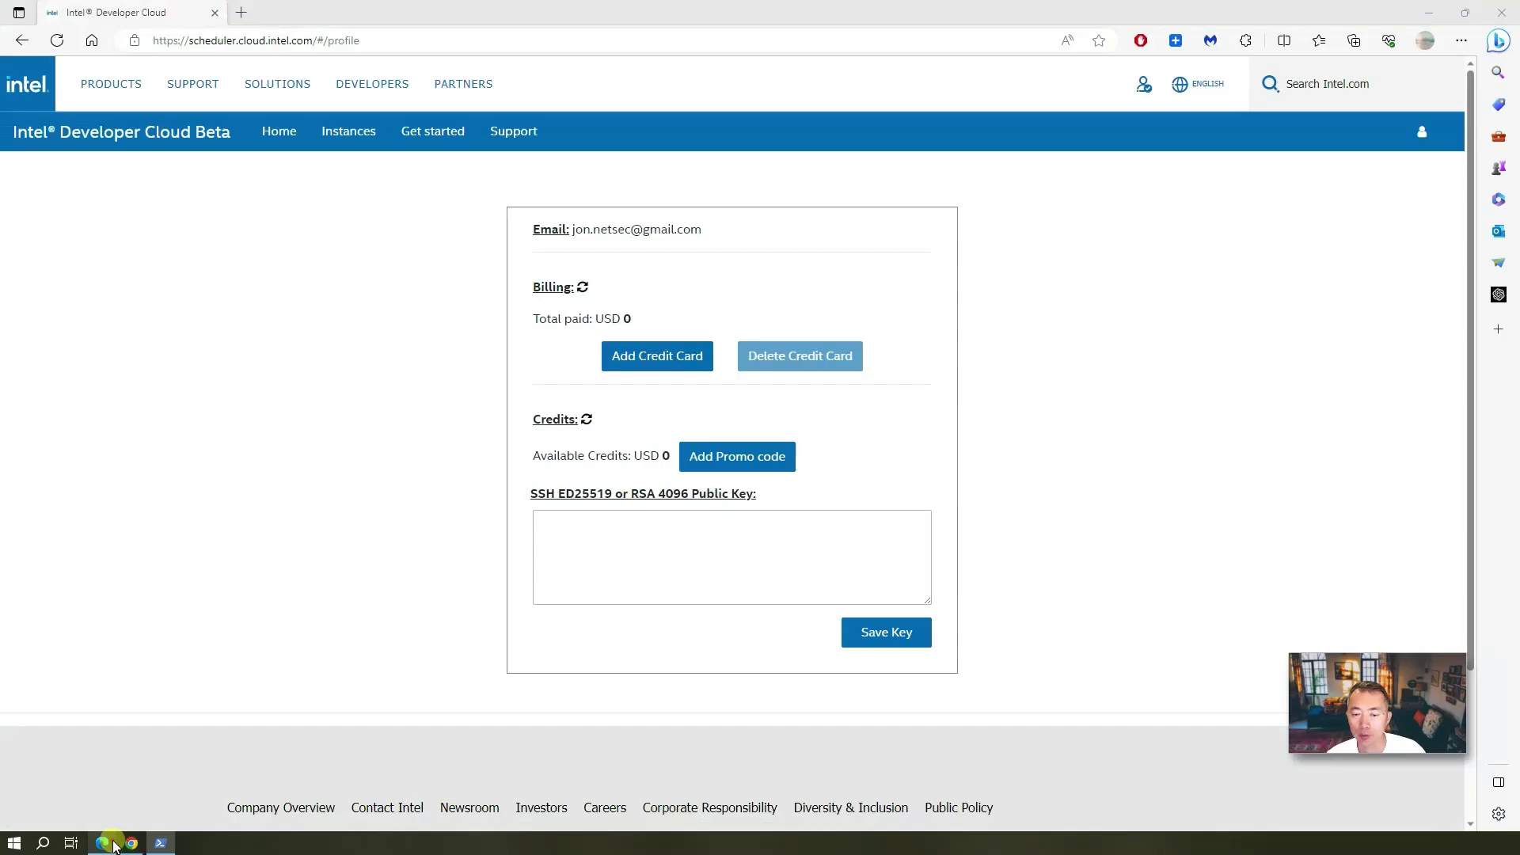
pyautogui.click(889, 515)
pyautogui.hotkey('ctrl', 'v')
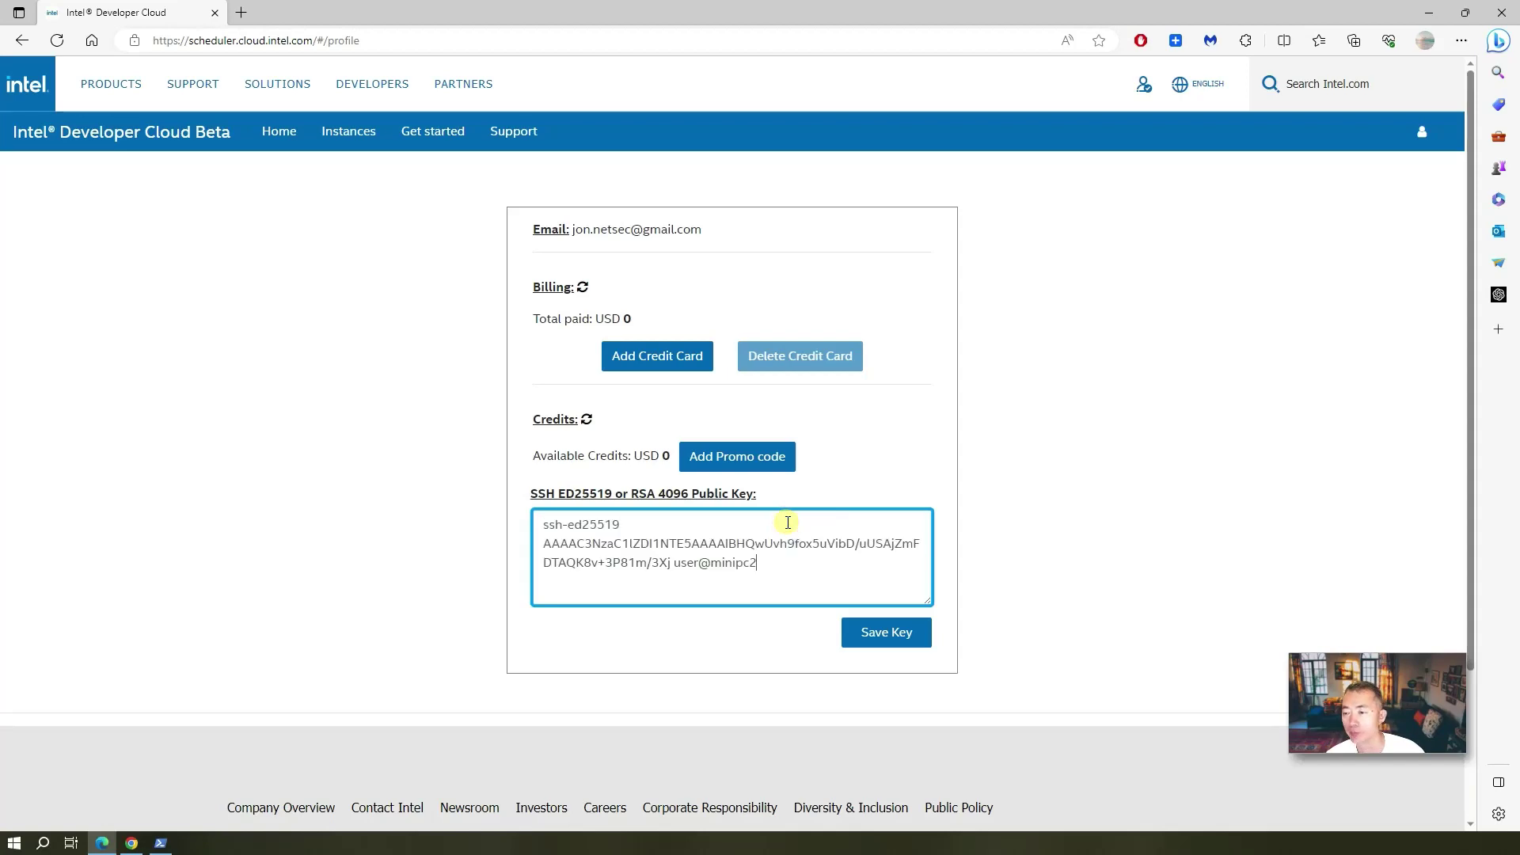
pyautogui.click(860, 637)
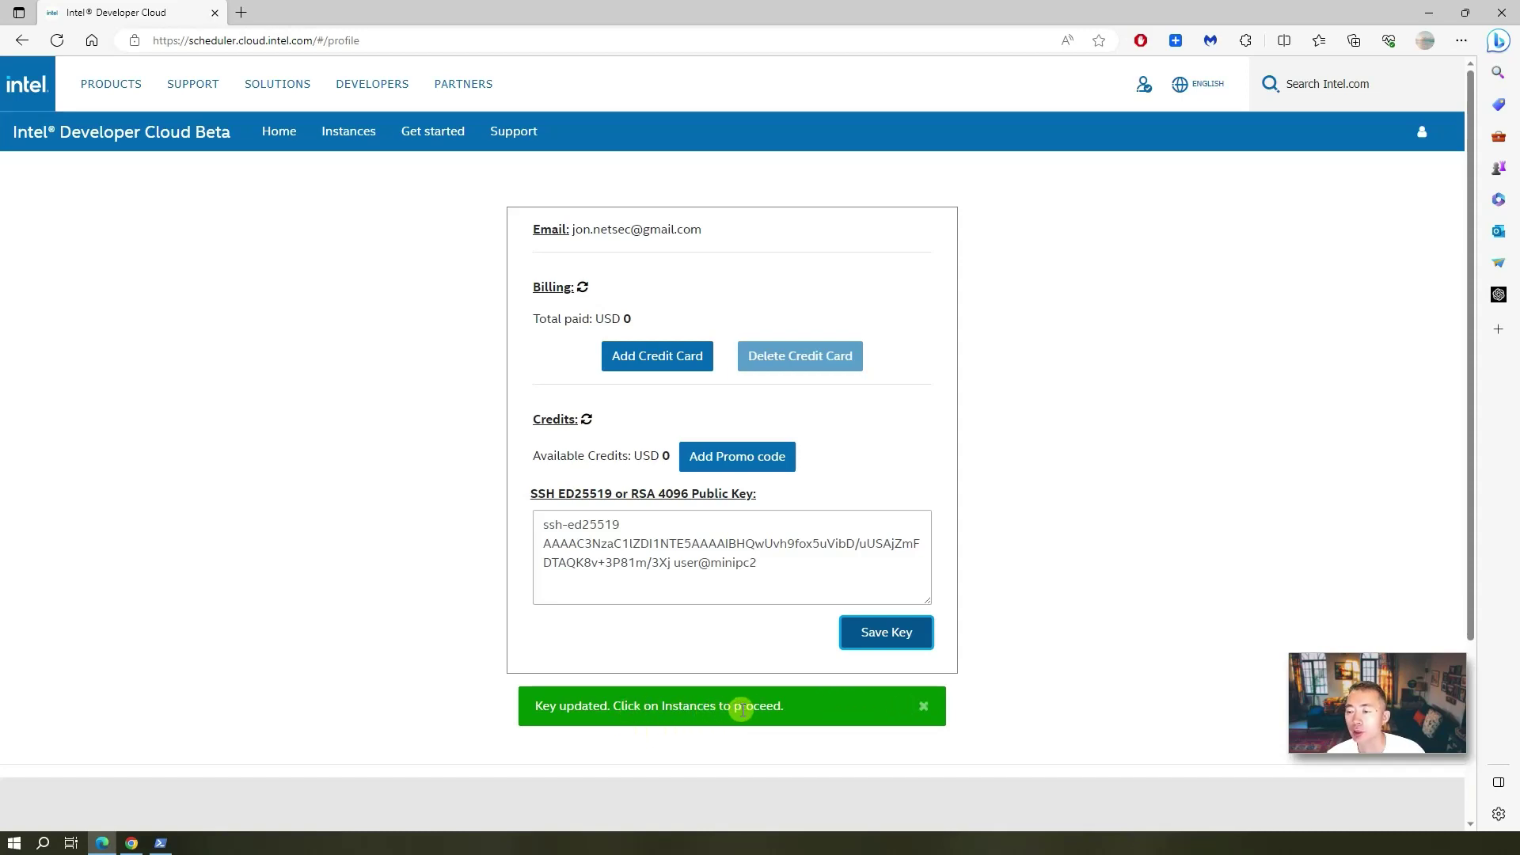
pyautogui.scroll(-3, 803, 708)
pyautogui.scroll(5, 802, 708)
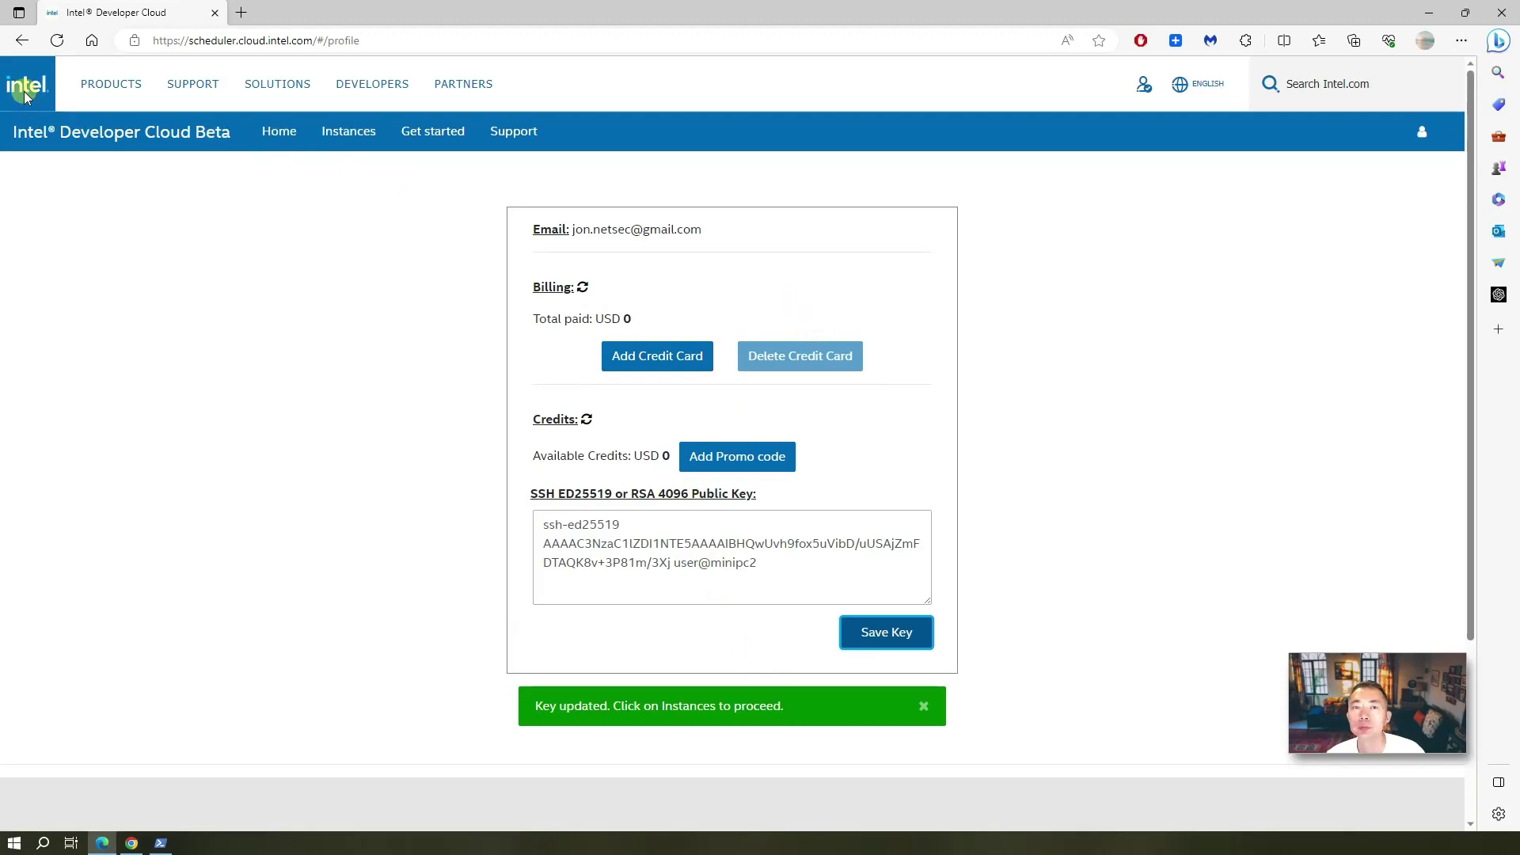
# Return to the instance list, request the Tiny Virtual Machine's launch again and accept the access agreement, checking the mobile phone requirement.
pyautogui.click(22, 42)
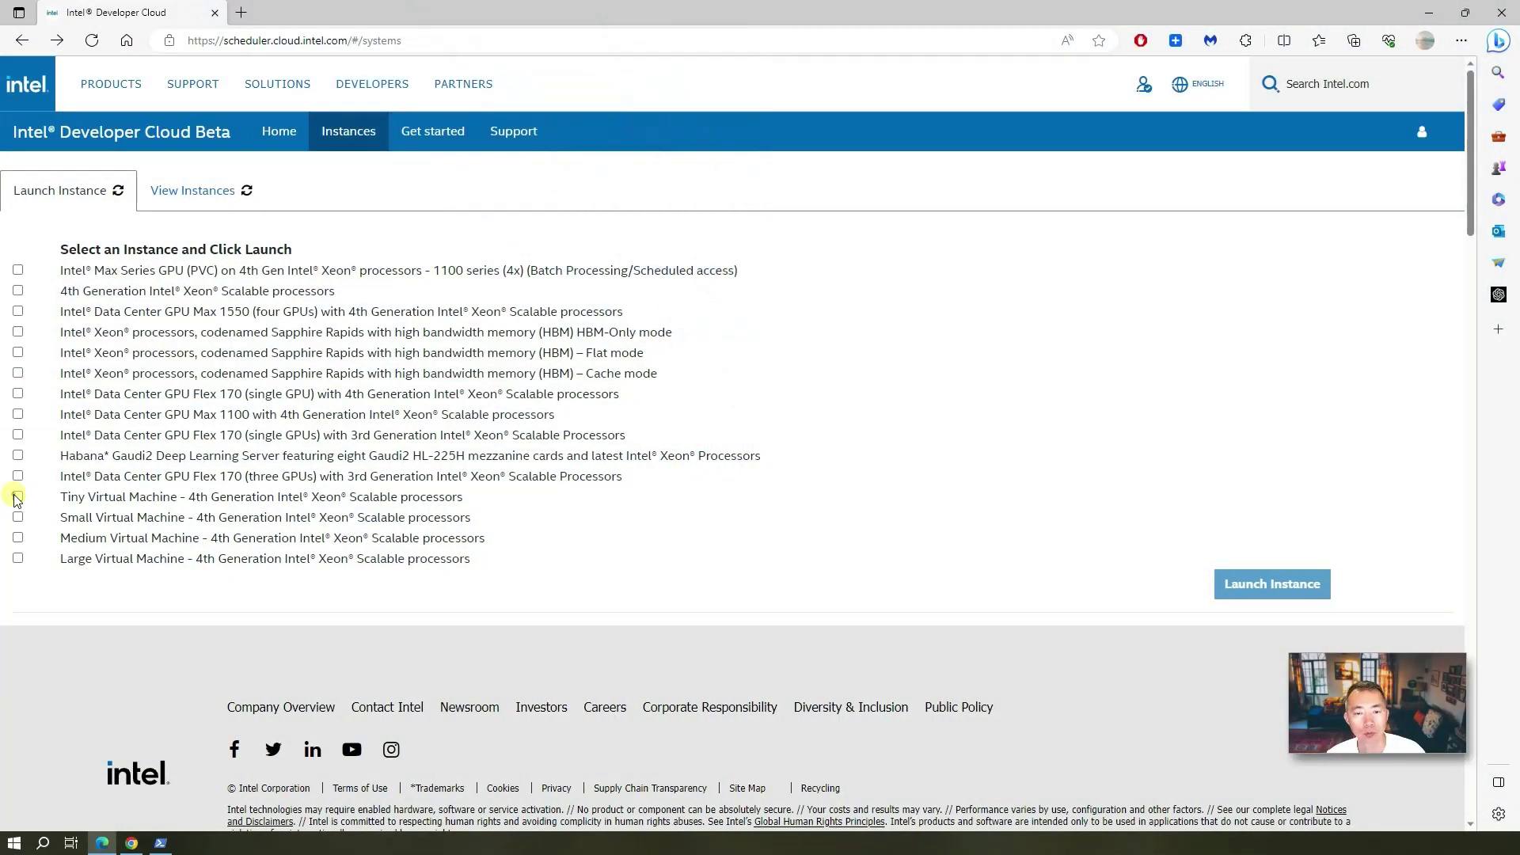
pyautogui.click(17, 496)
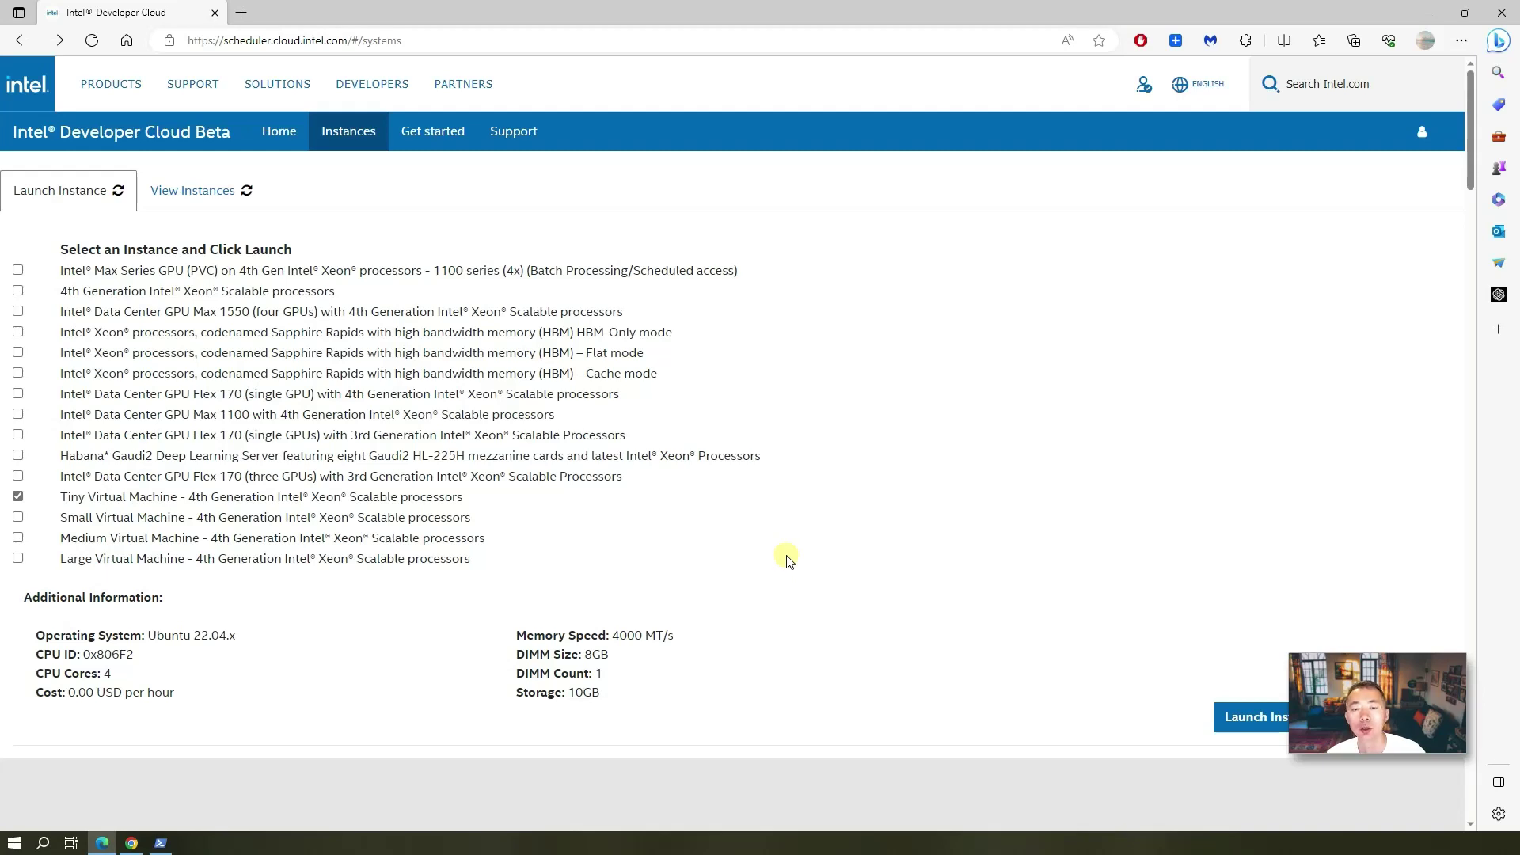
pyautogui.click(1228, 718)
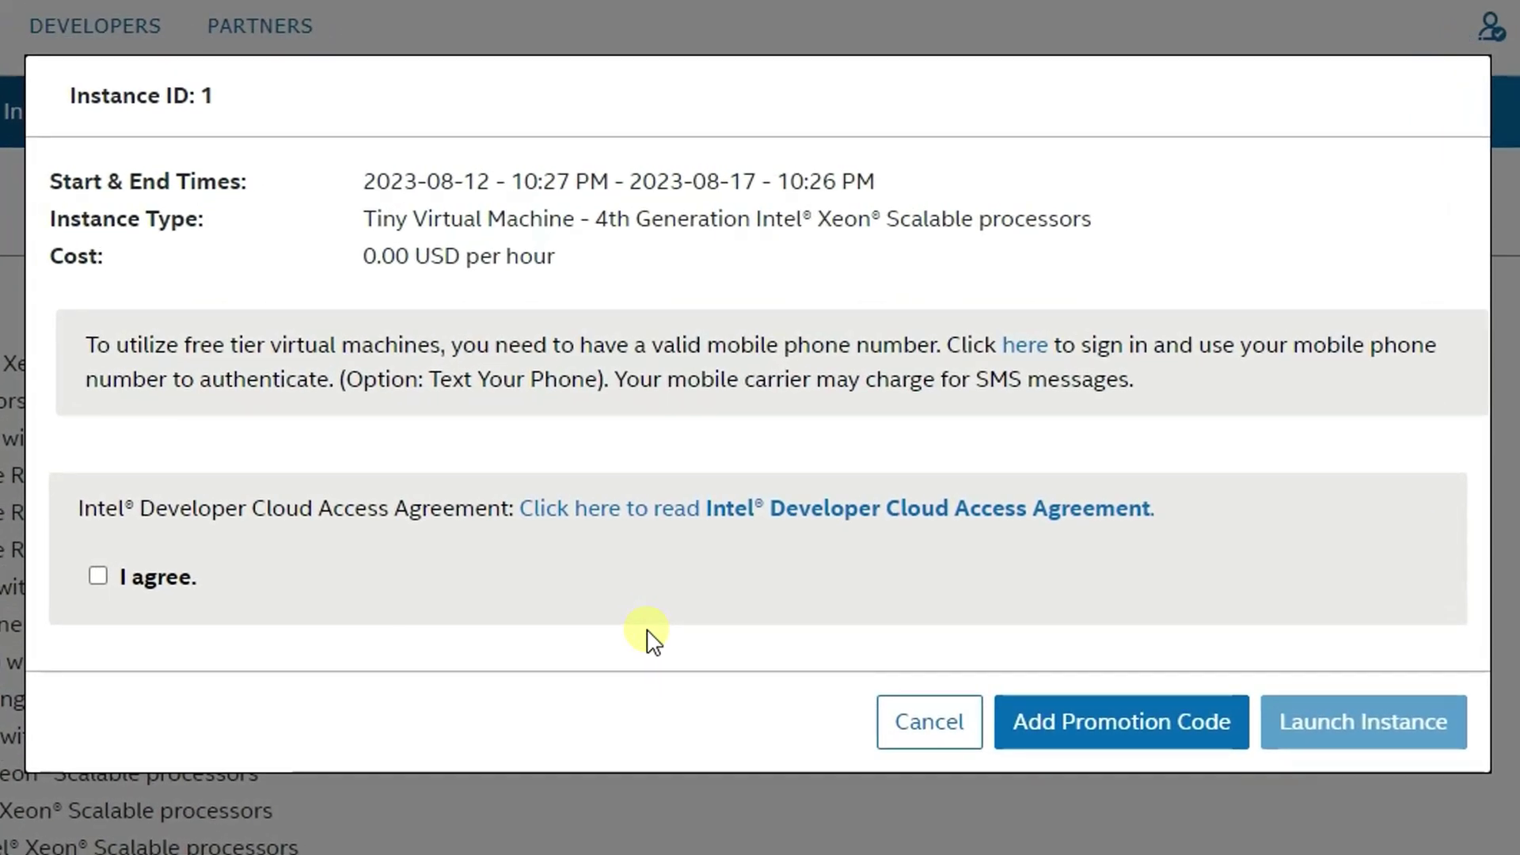
pyautogui.click(97, 576)
pyautogui.moveTo(656, 344); pyautogui.dragTo(954, 349)
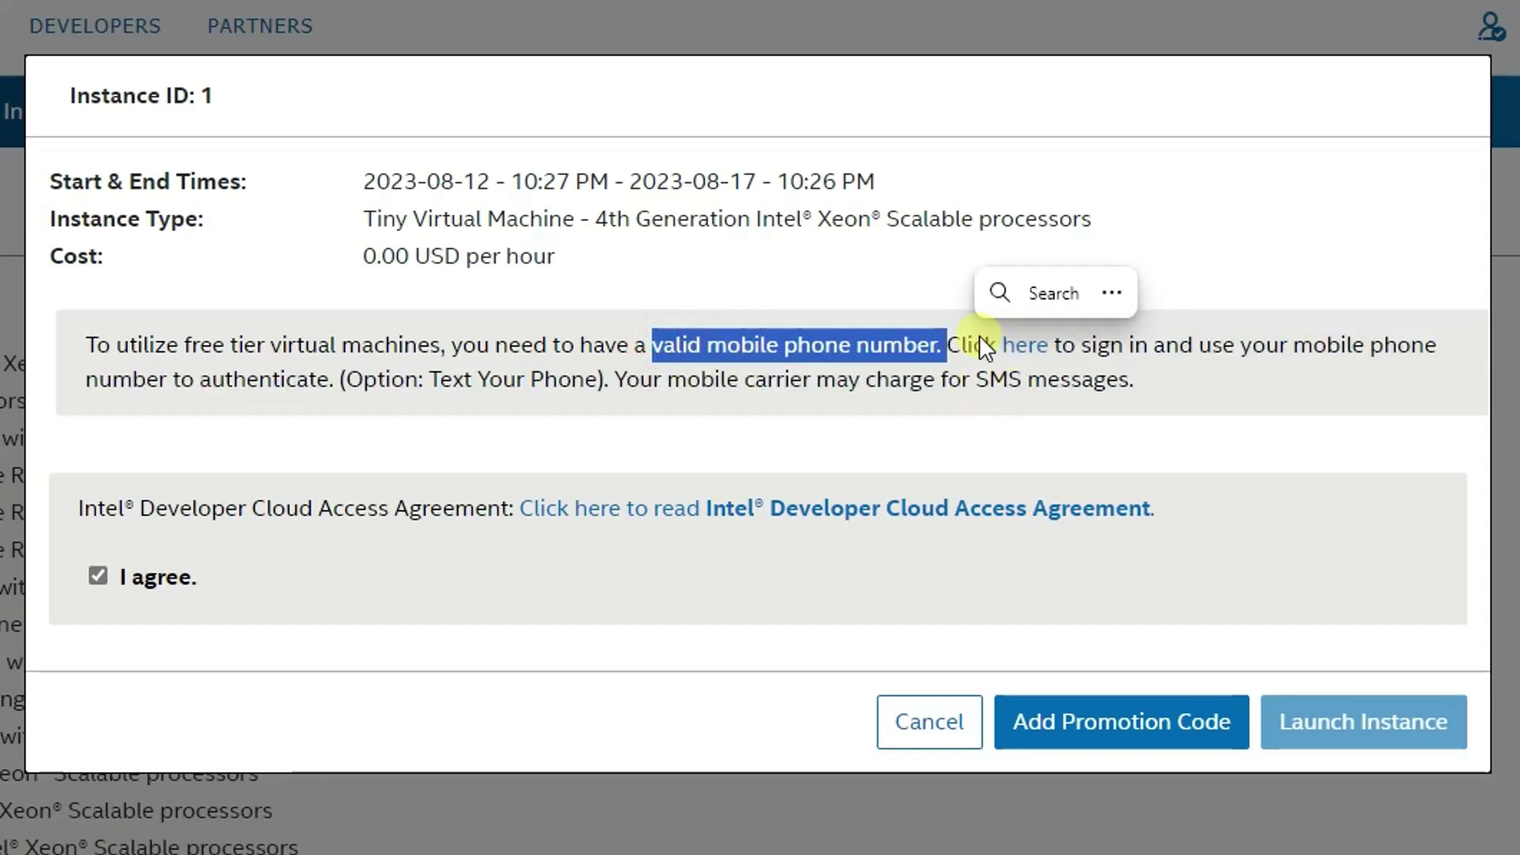
# Authenticate by text message: choose Canada (+1), enter the mobile phone number, request the code and verify the received verification code.
pyautogui.click(1022, 343)
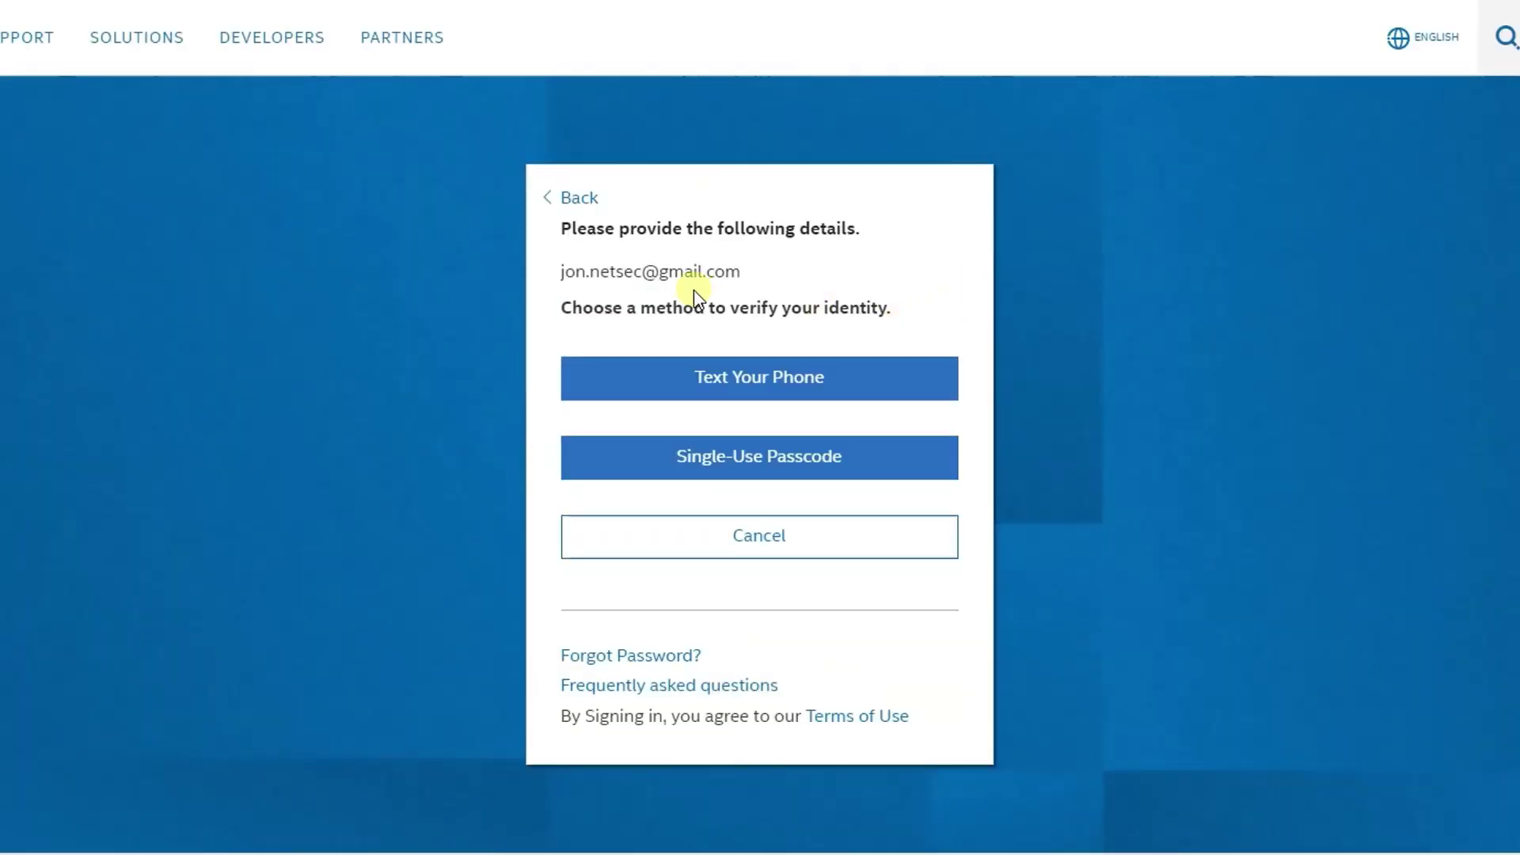
pyautogui.click(758, 379)
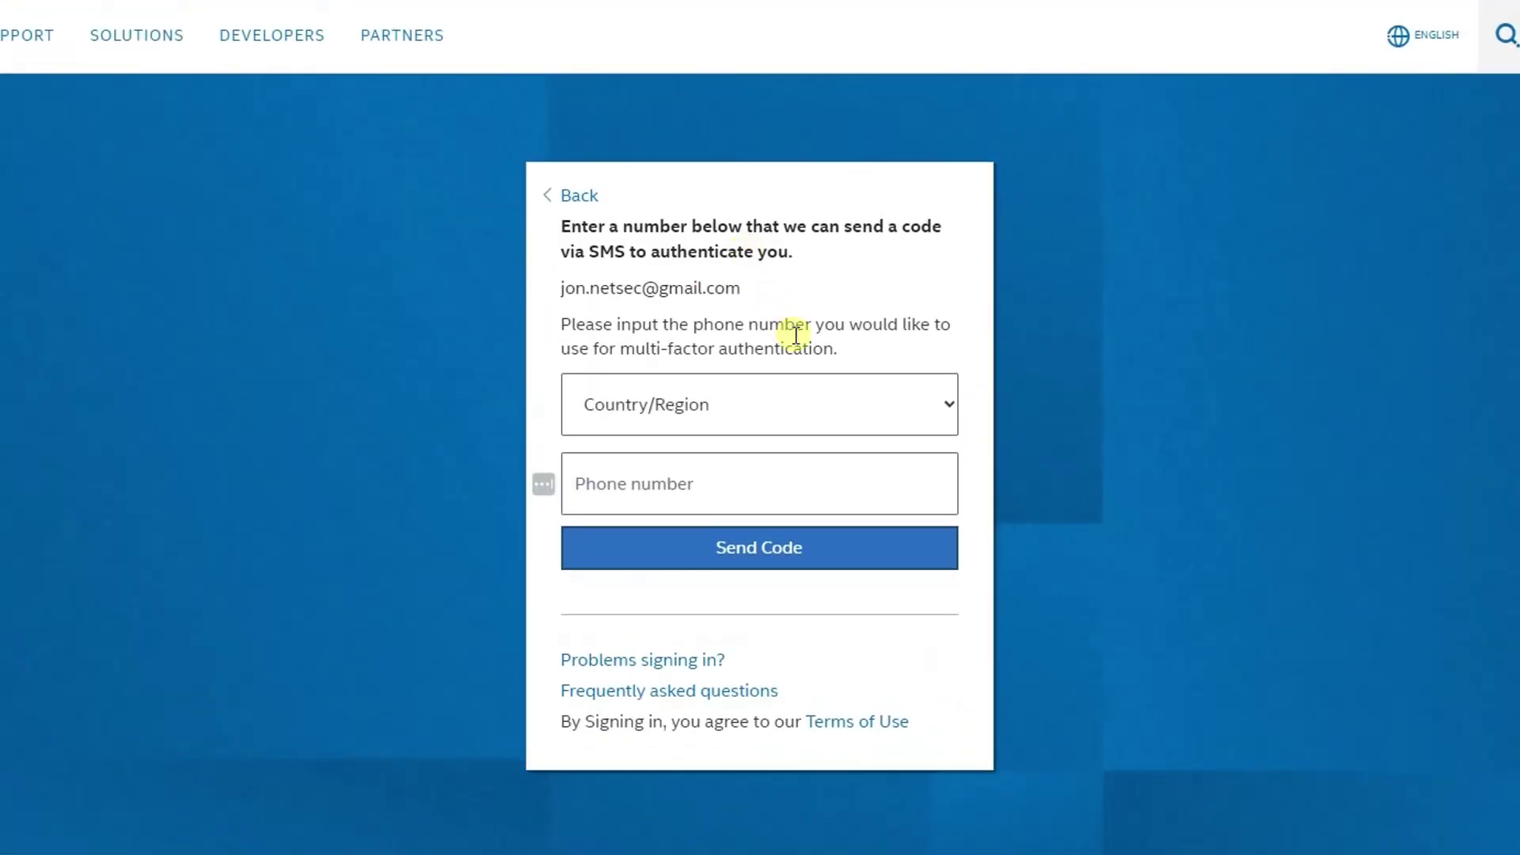
pyautogui.click(862, 415)
pyautogui.scroll(-1, 940, 665)
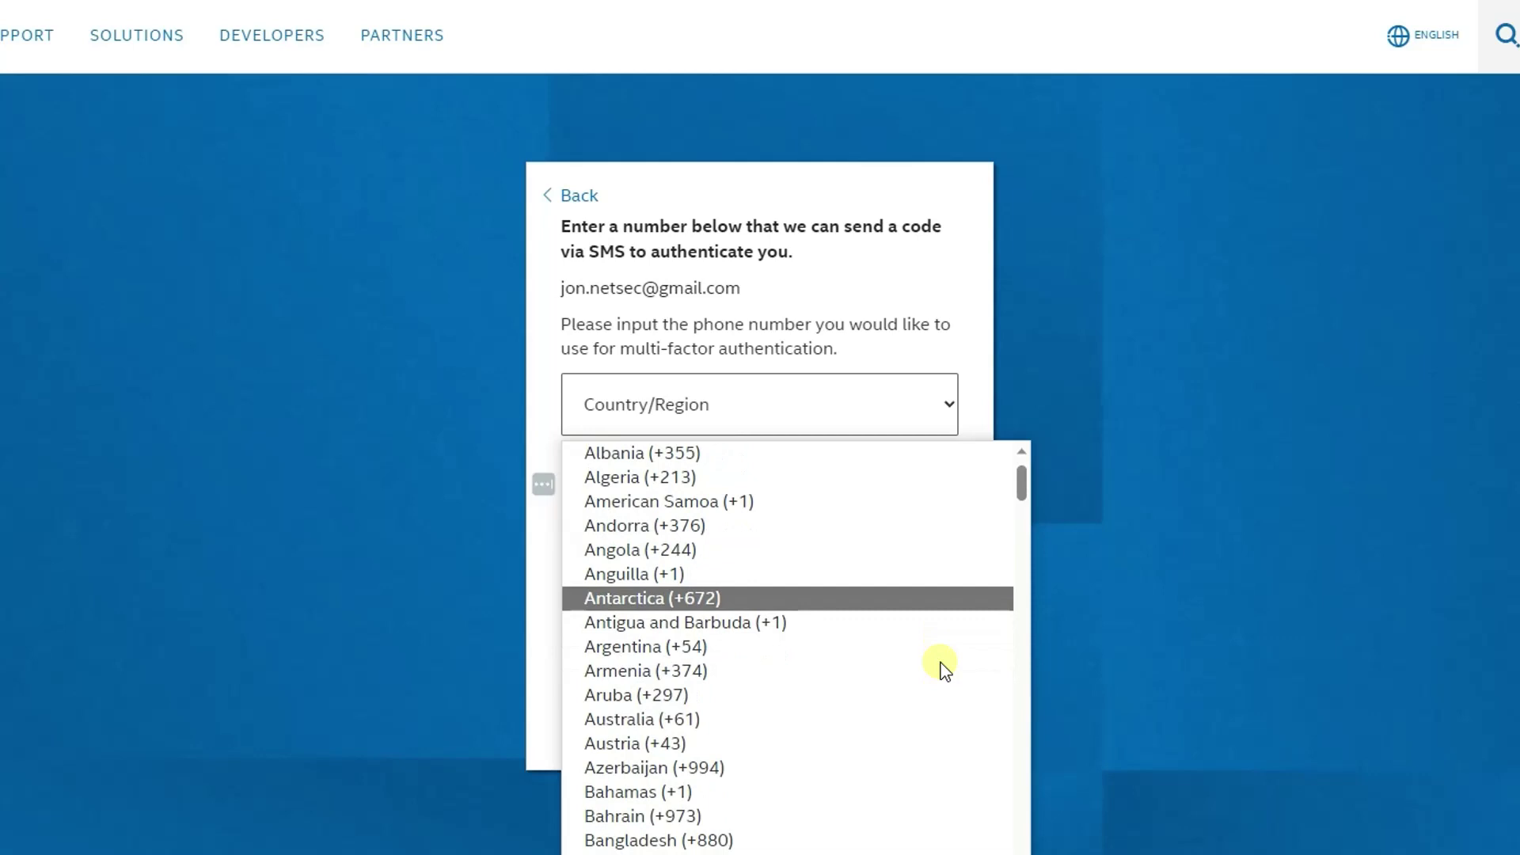
pyautogui.scroll(-10, 862, 712)
pyautogui.click(747, 622)
pyautogui.click(715, 486)
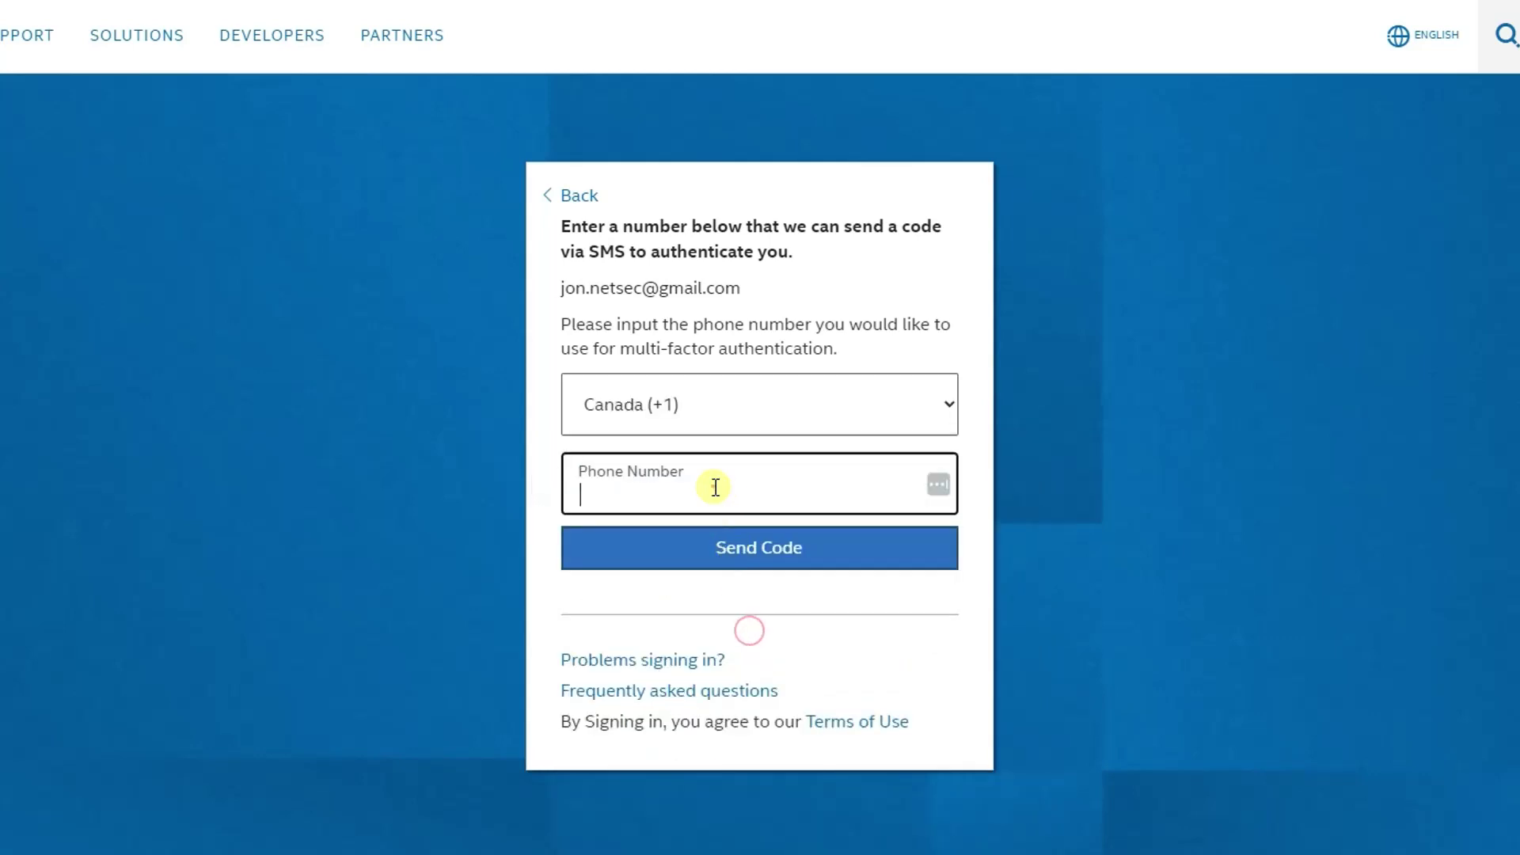
pyautogui.hotkey('ctrl', 'v')
pyautogui.click(717, 553)
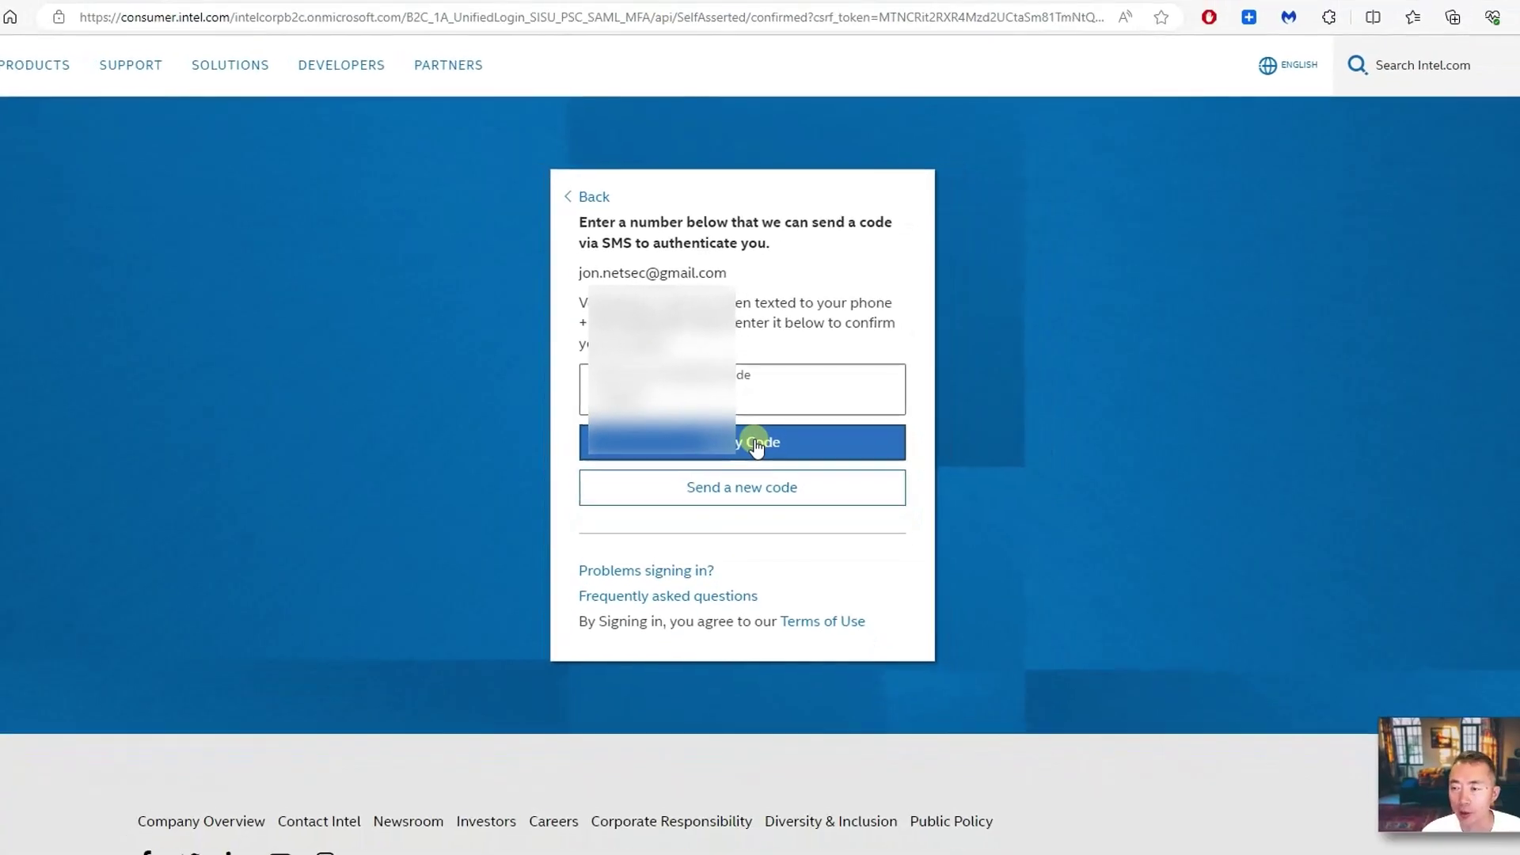
pyautogui.click(746, 421)
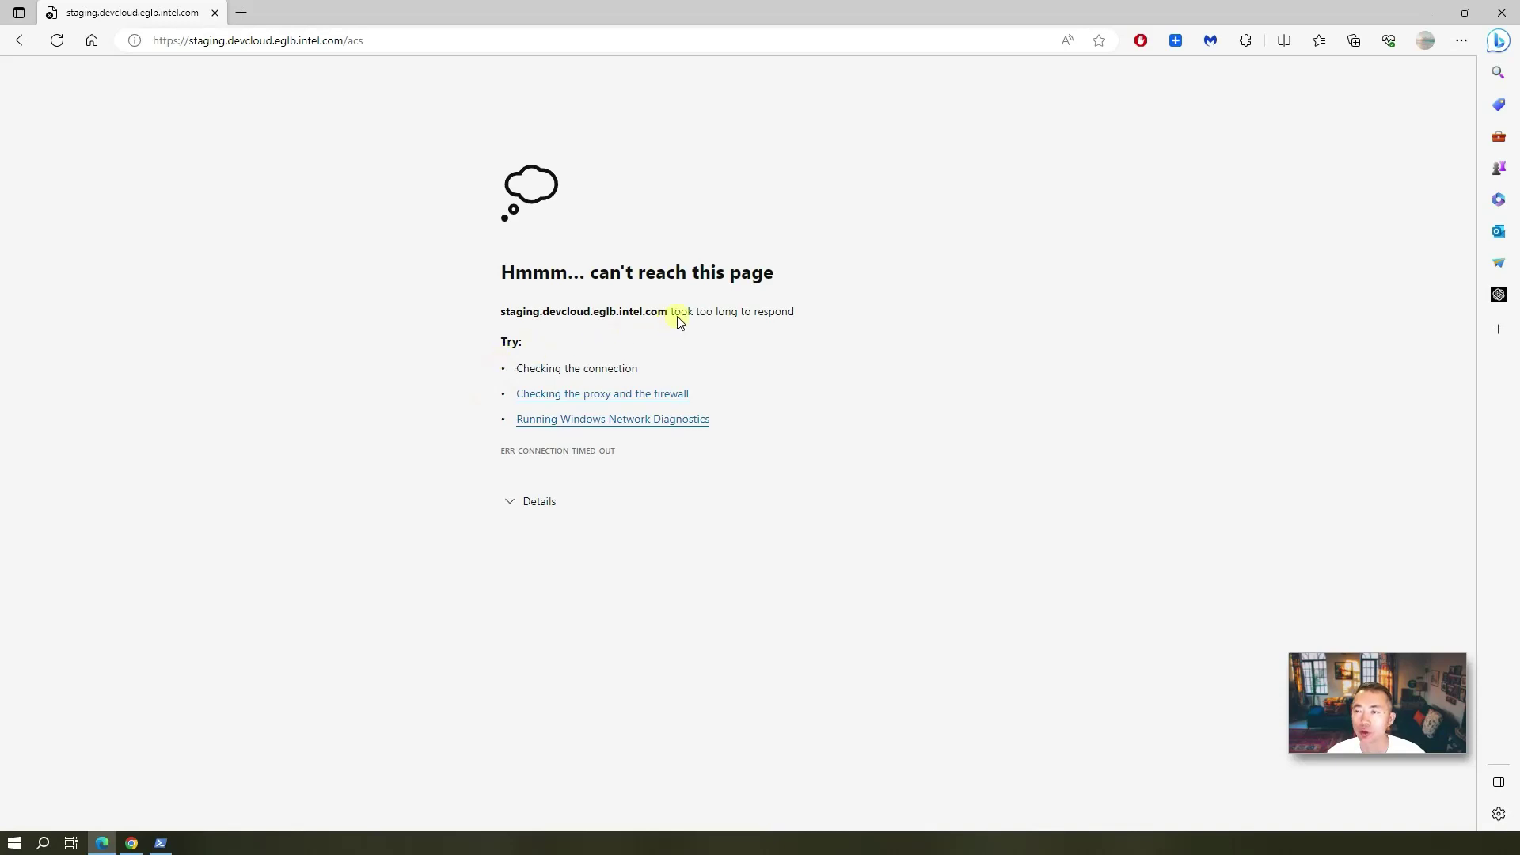
# Reload the unreachable staging.devcloud.eglb.intel.com page and agree to resubmit the form.
pyautogui.click(58, 40)
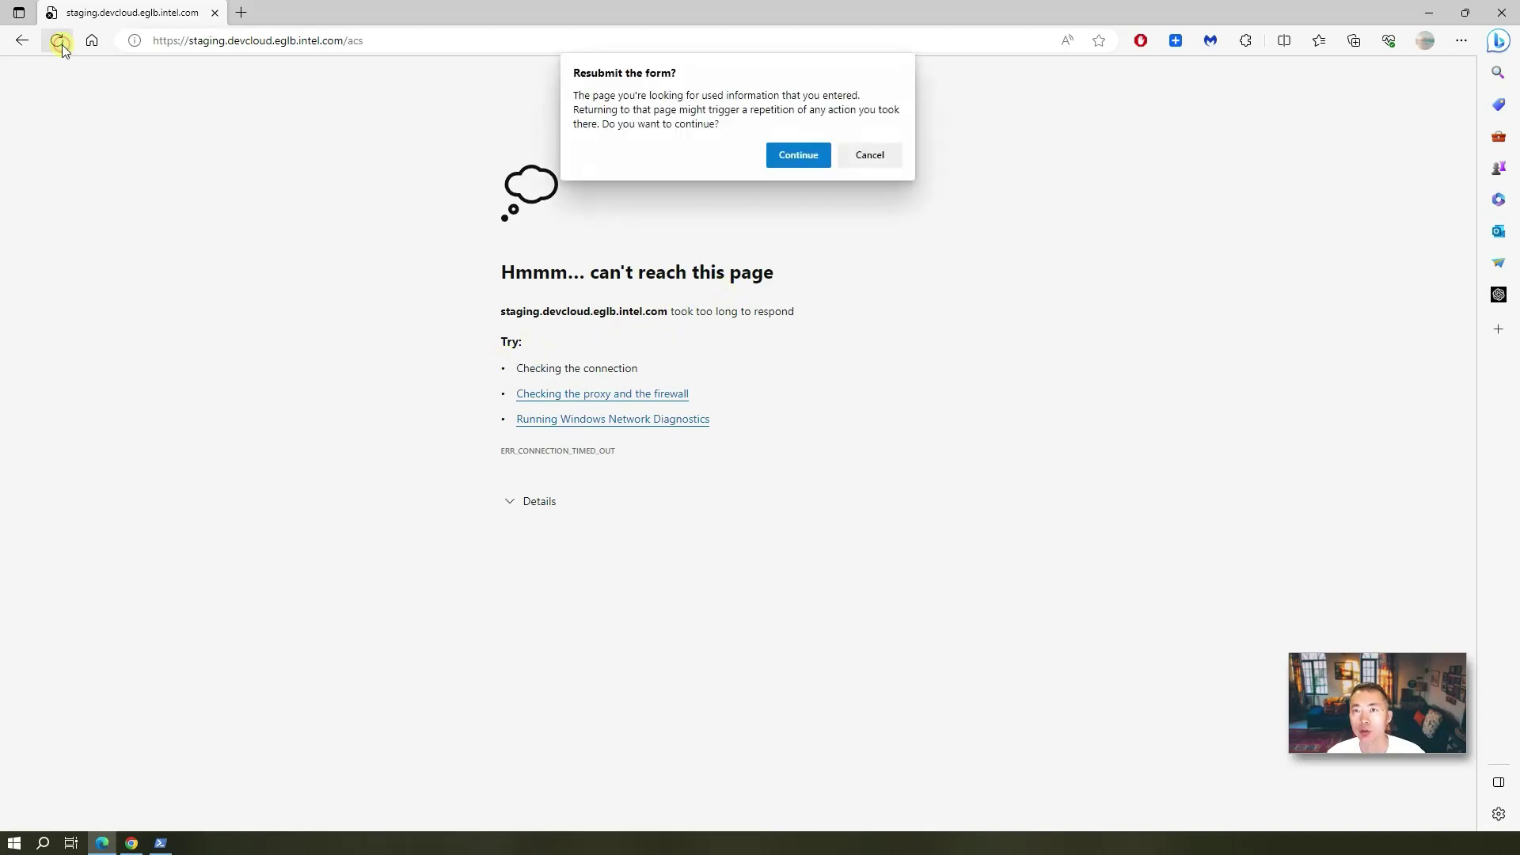
pyautogui.click(805, 165)
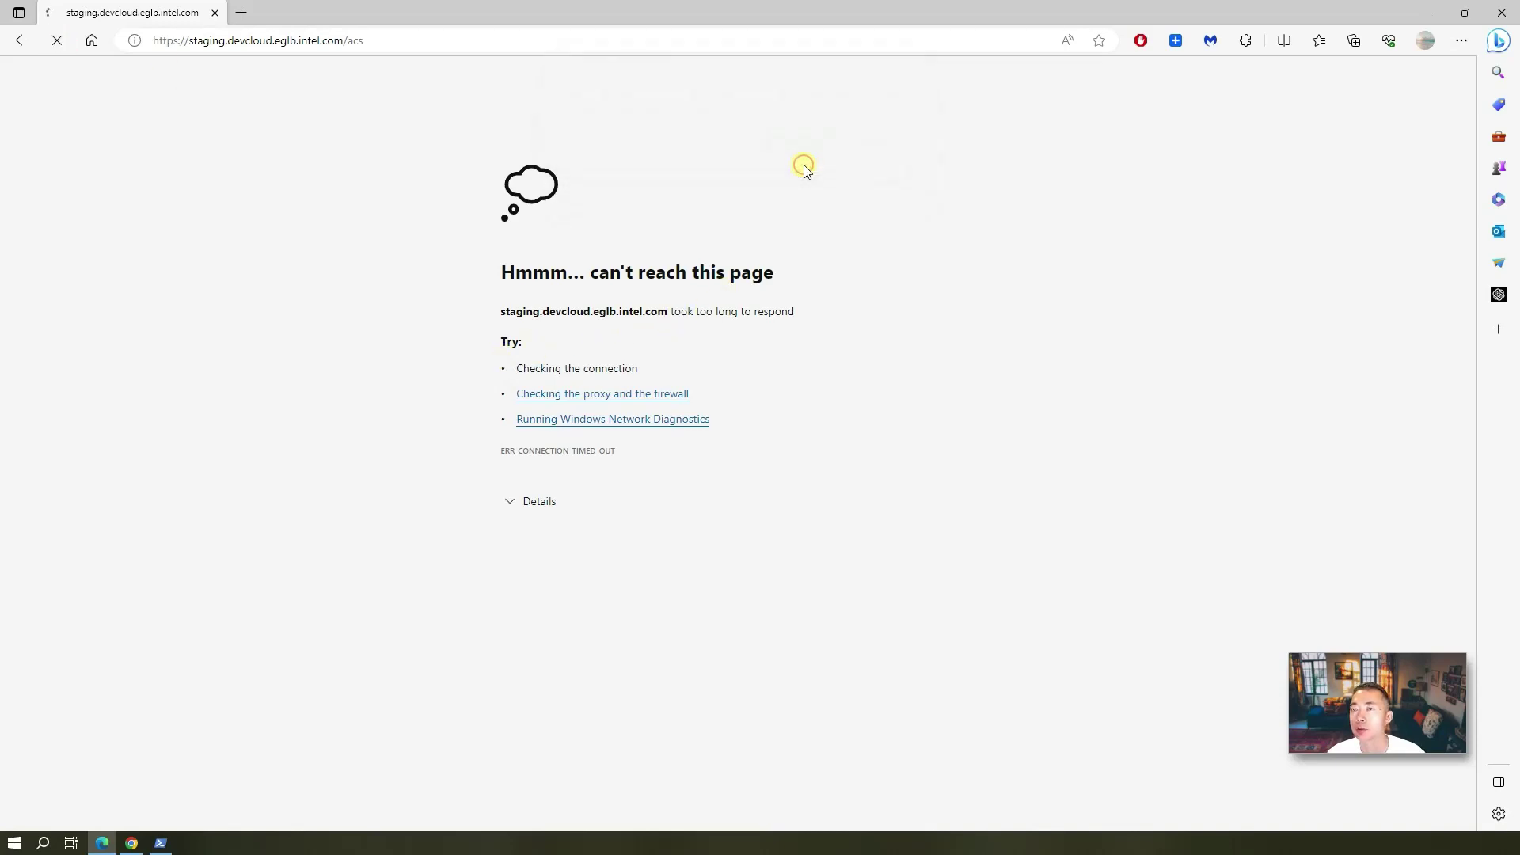
# Search Bing for "when intel beta trial open now", open the Intel Developer Cloud page and get back to the beta instance list.
pyautogui.click(364, 43)
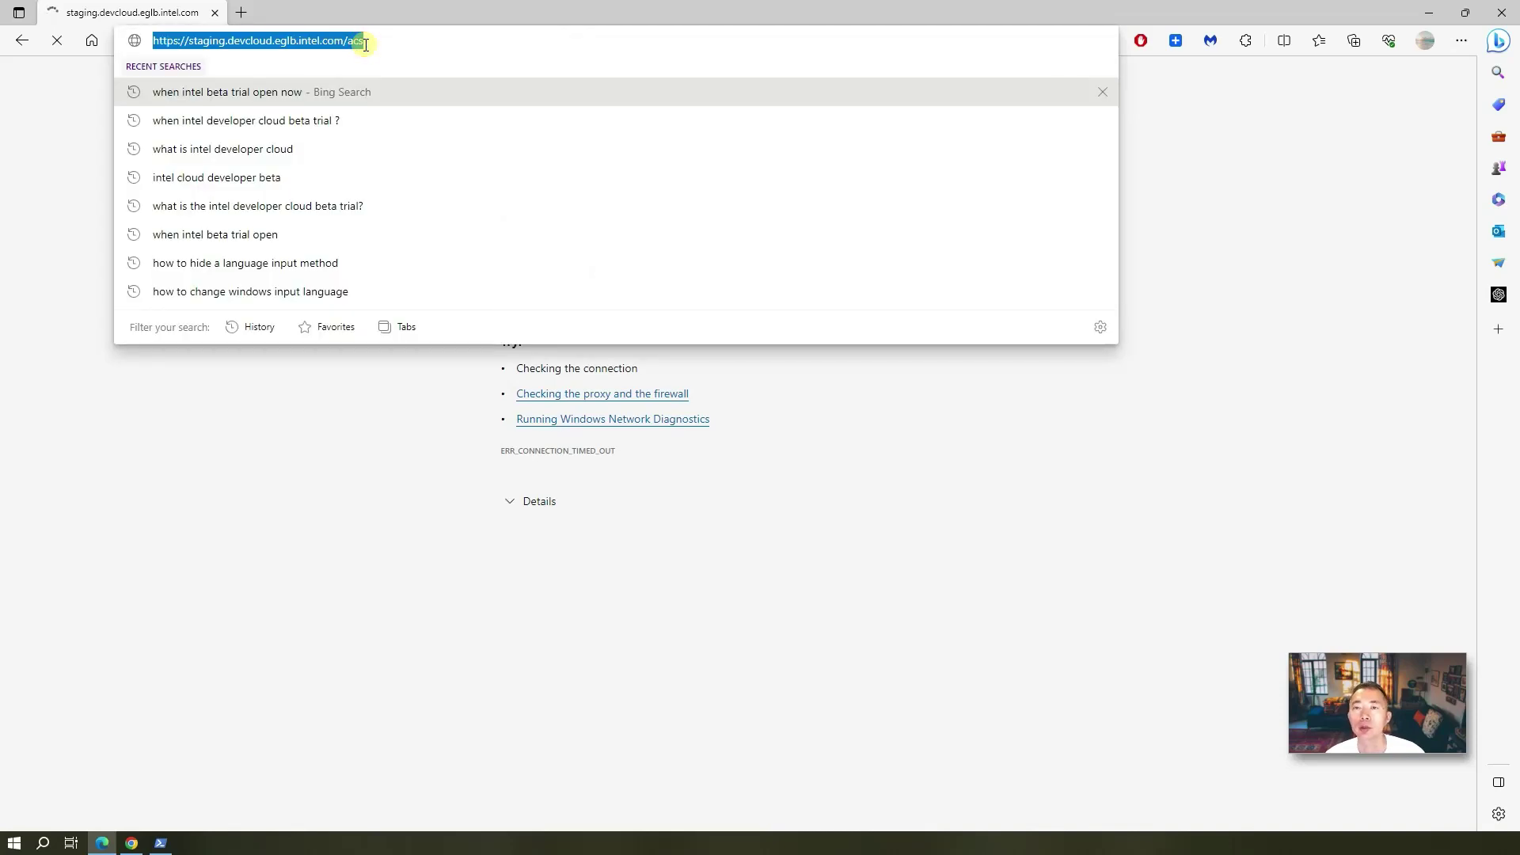
pyautogui.click(373, 95)
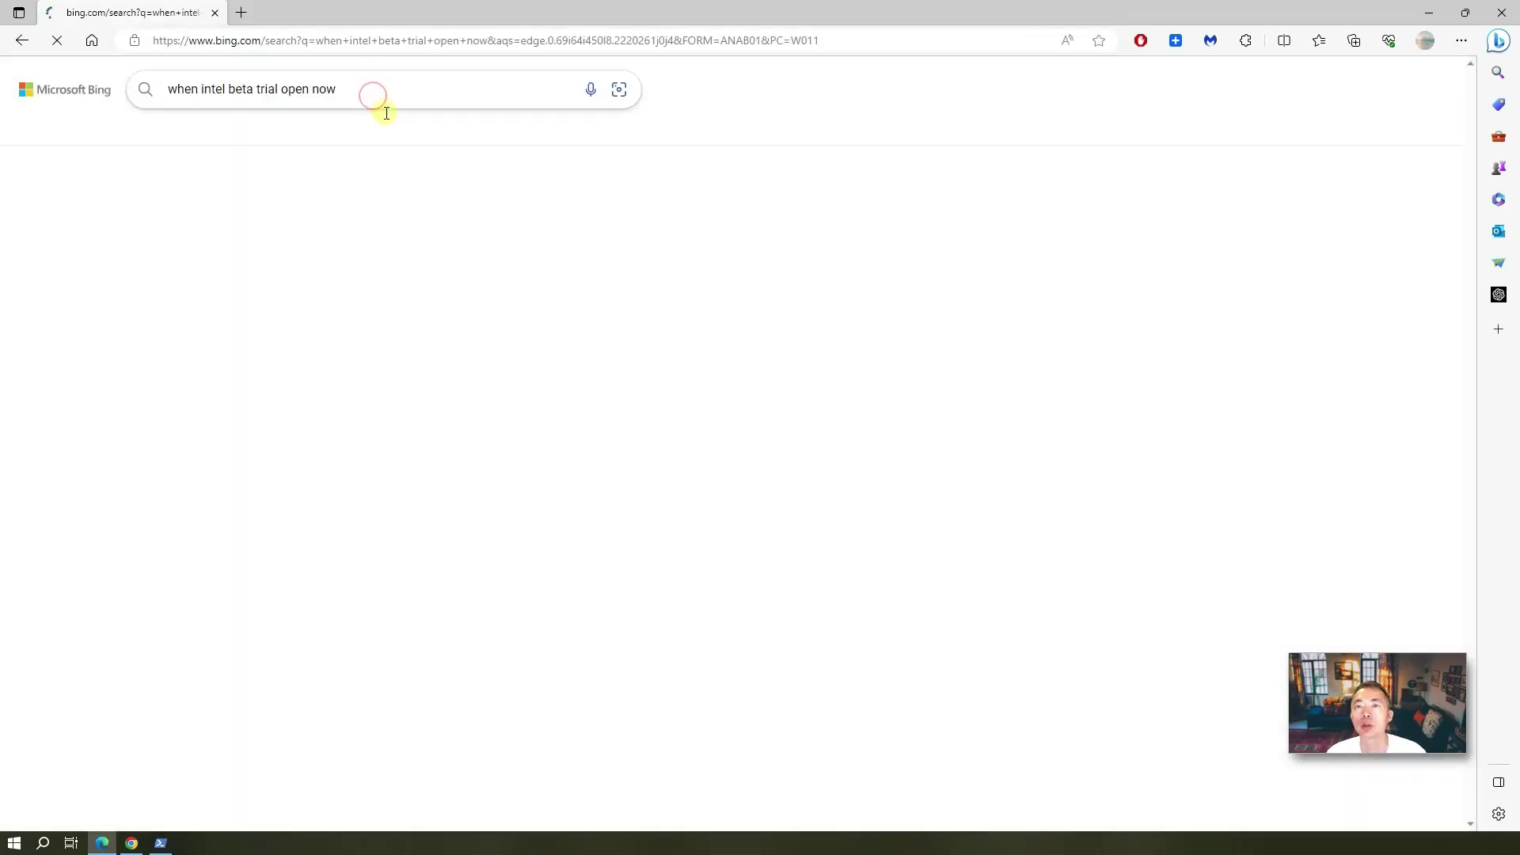
pyautogui.click(275, 231)
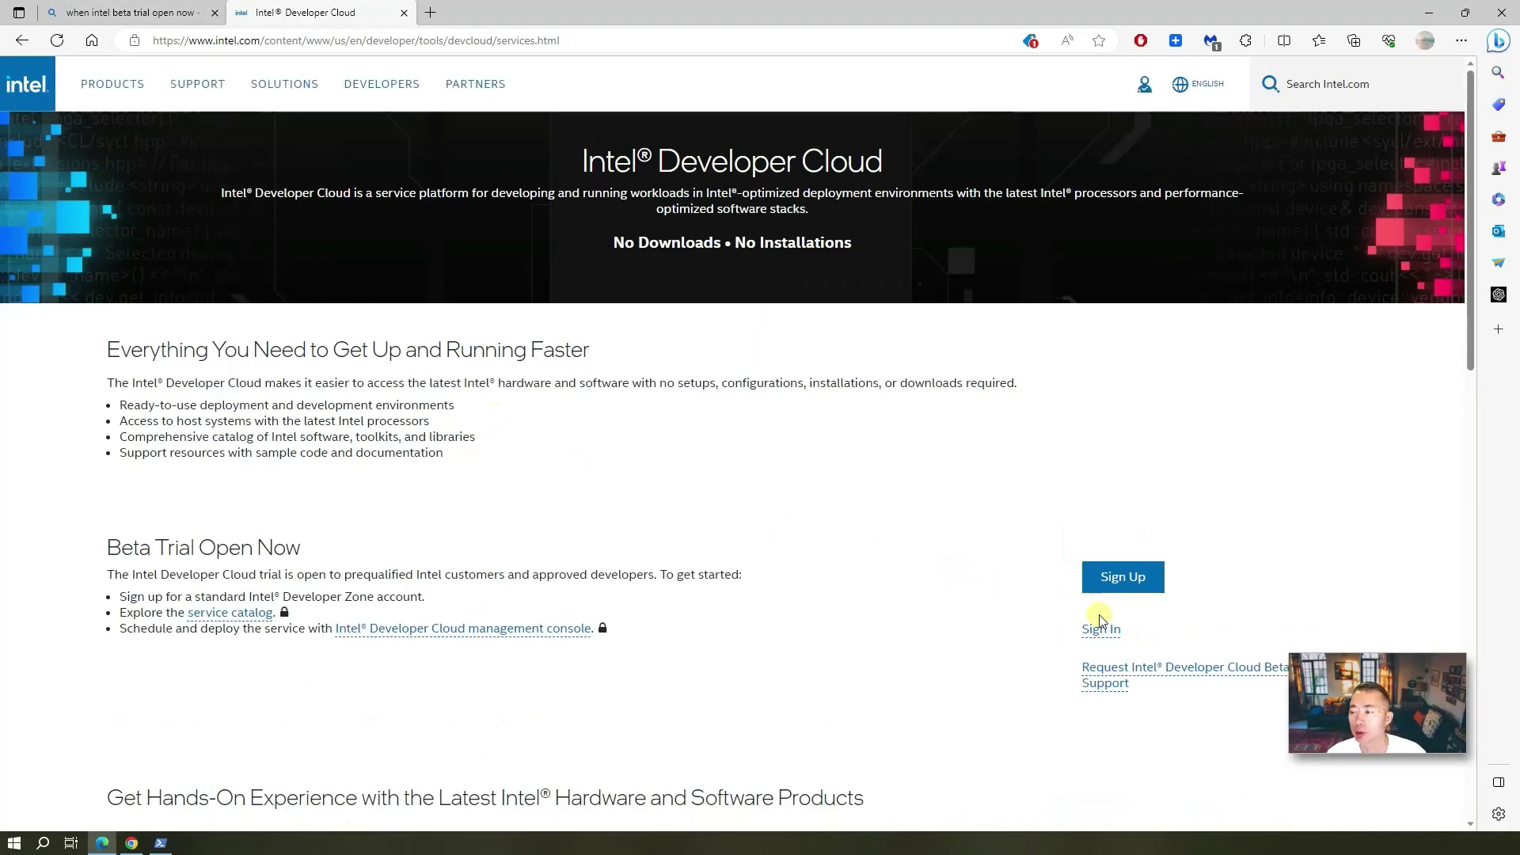
pyautogui.click(1113, 656)
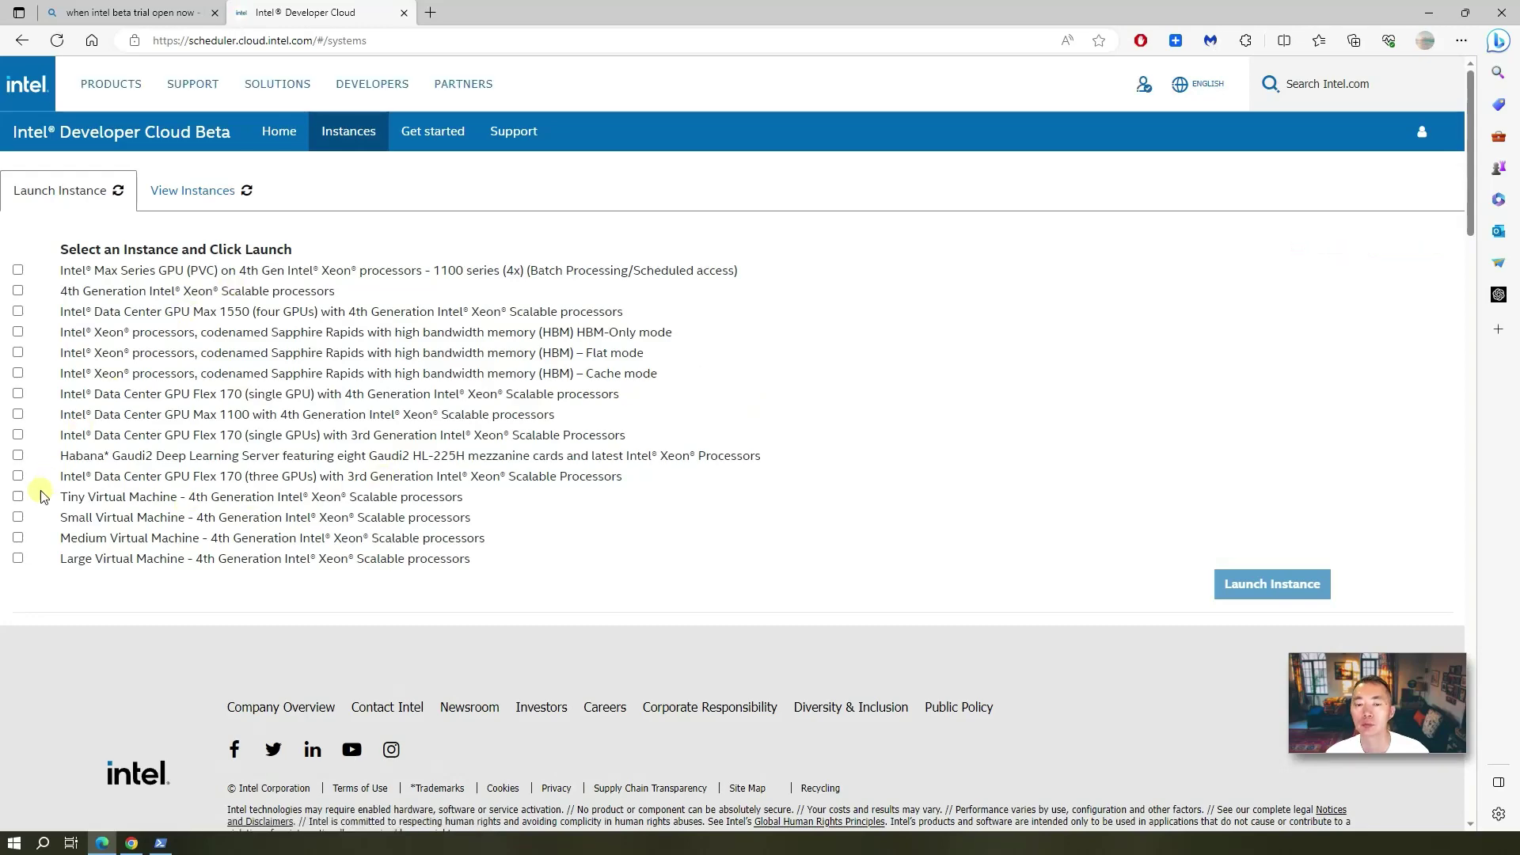
# Select Tiny Virtual Machine - 4th Generation Intel Xeon Scalable processors and request its launch.
pyautogui.click(18, 496)
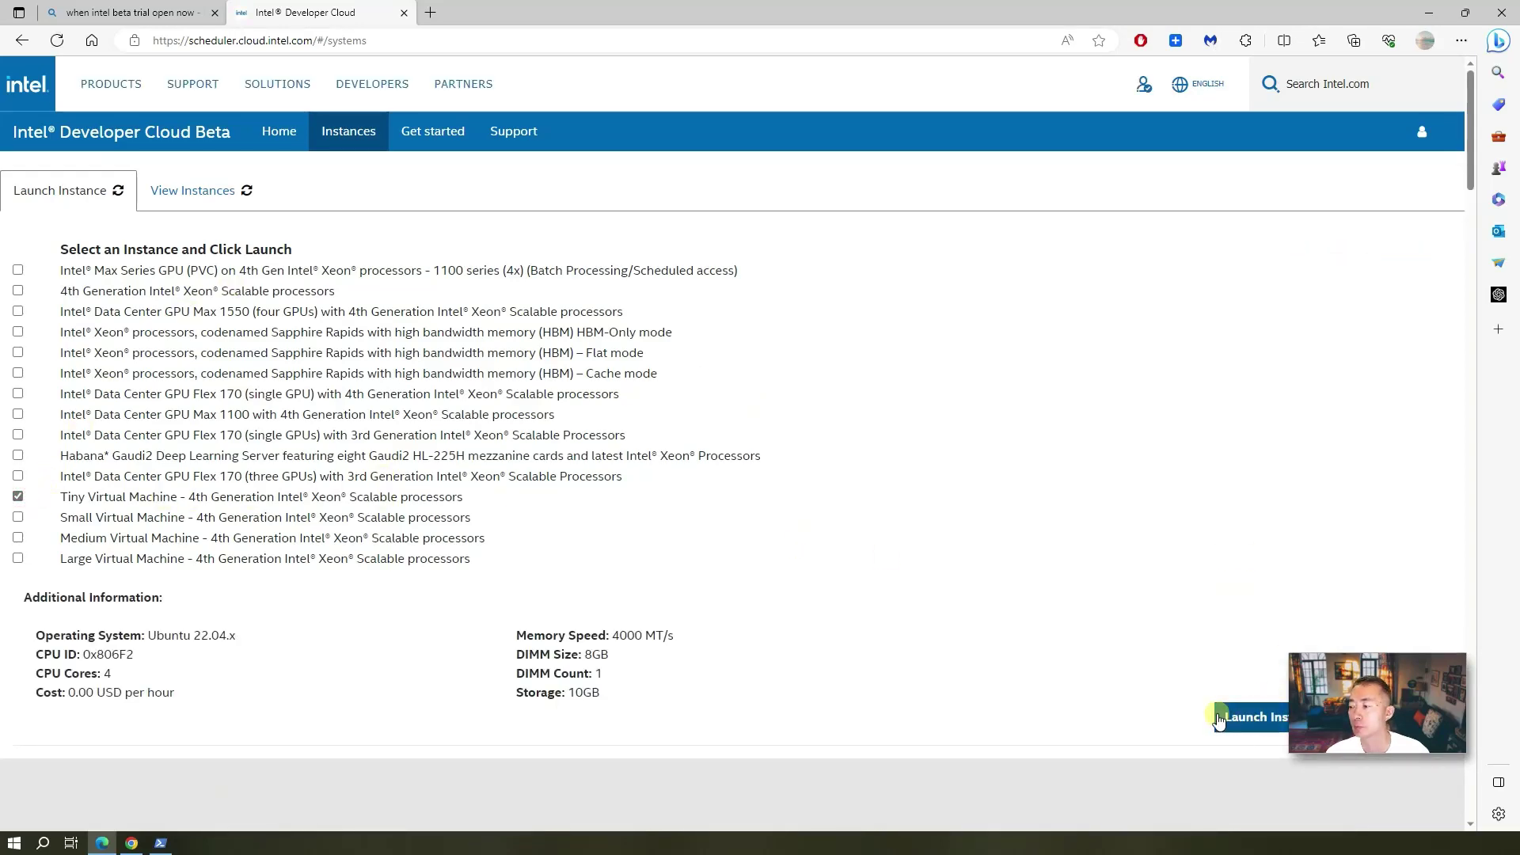
pyautogui.click(1254, 717)
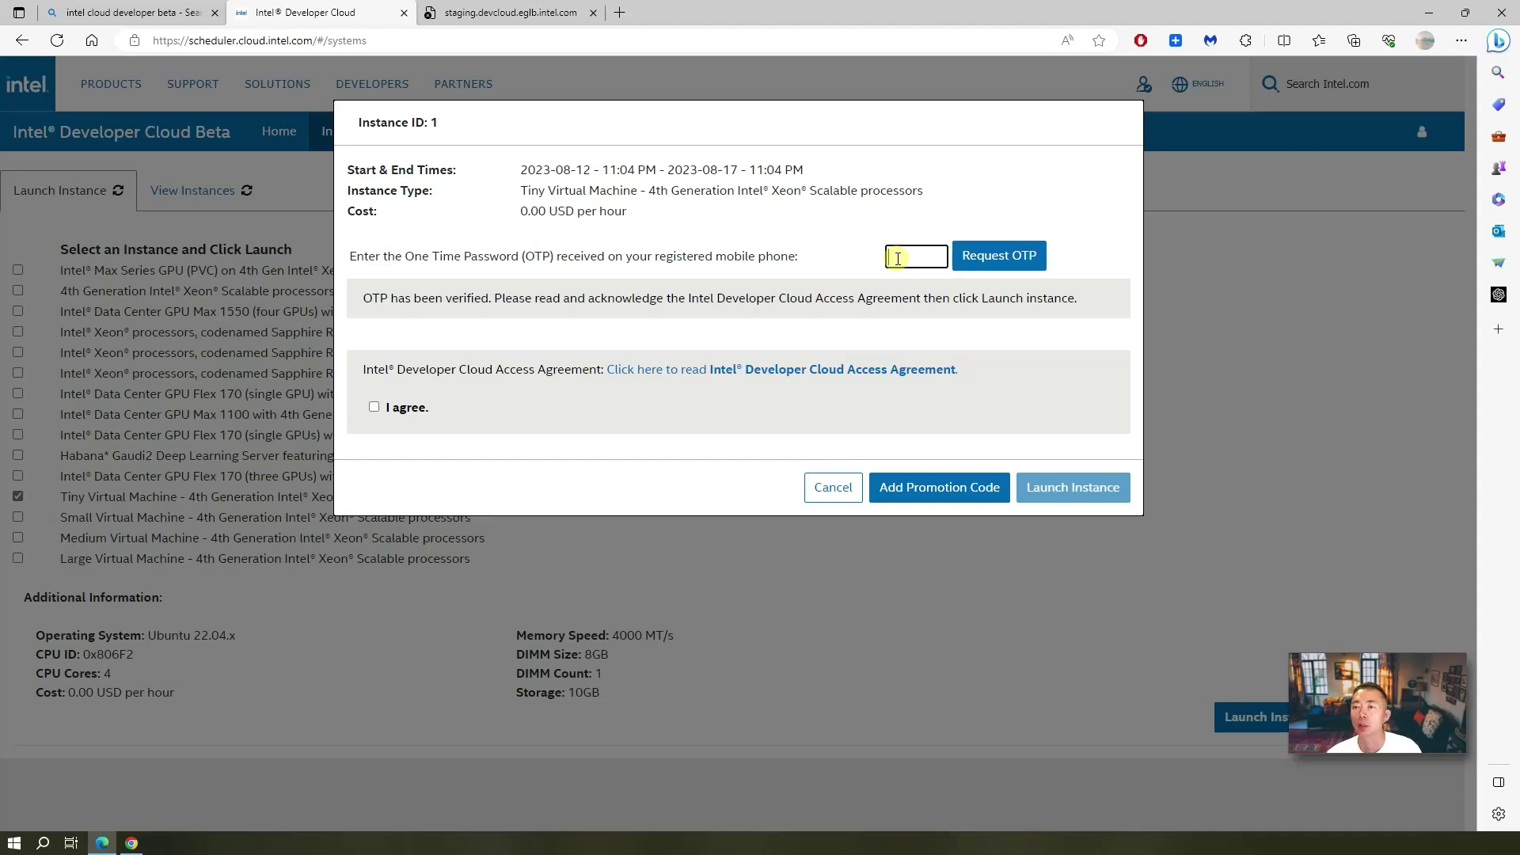
# Try to verify the one-time password received on the registered mobile phone.
pyautogui.click(898, 258)
pyautogui.hotkey('ctrl', 'v')
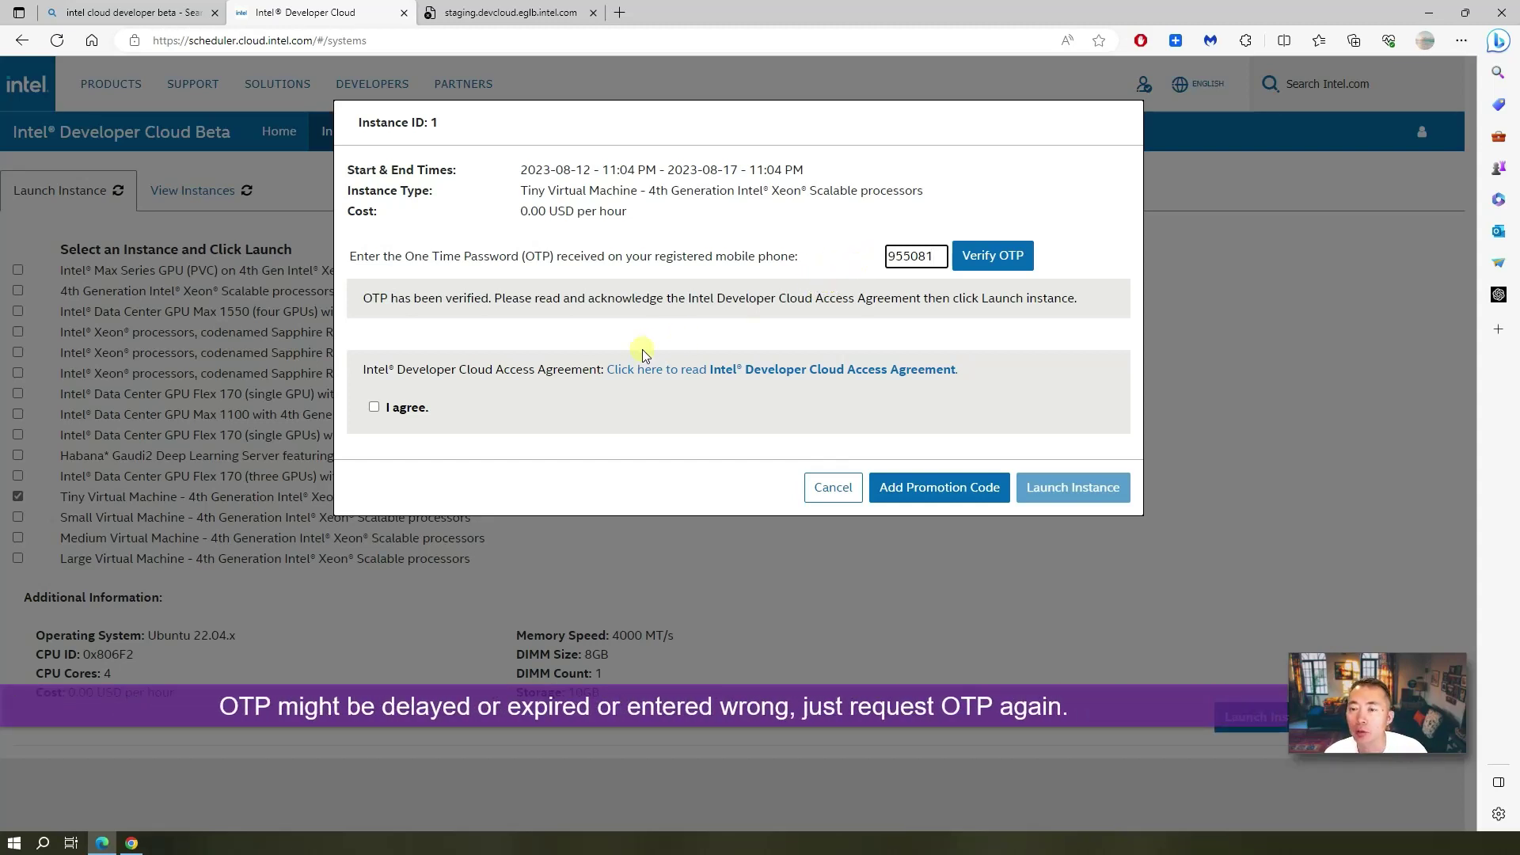
pyautogui.click(1028, 259)
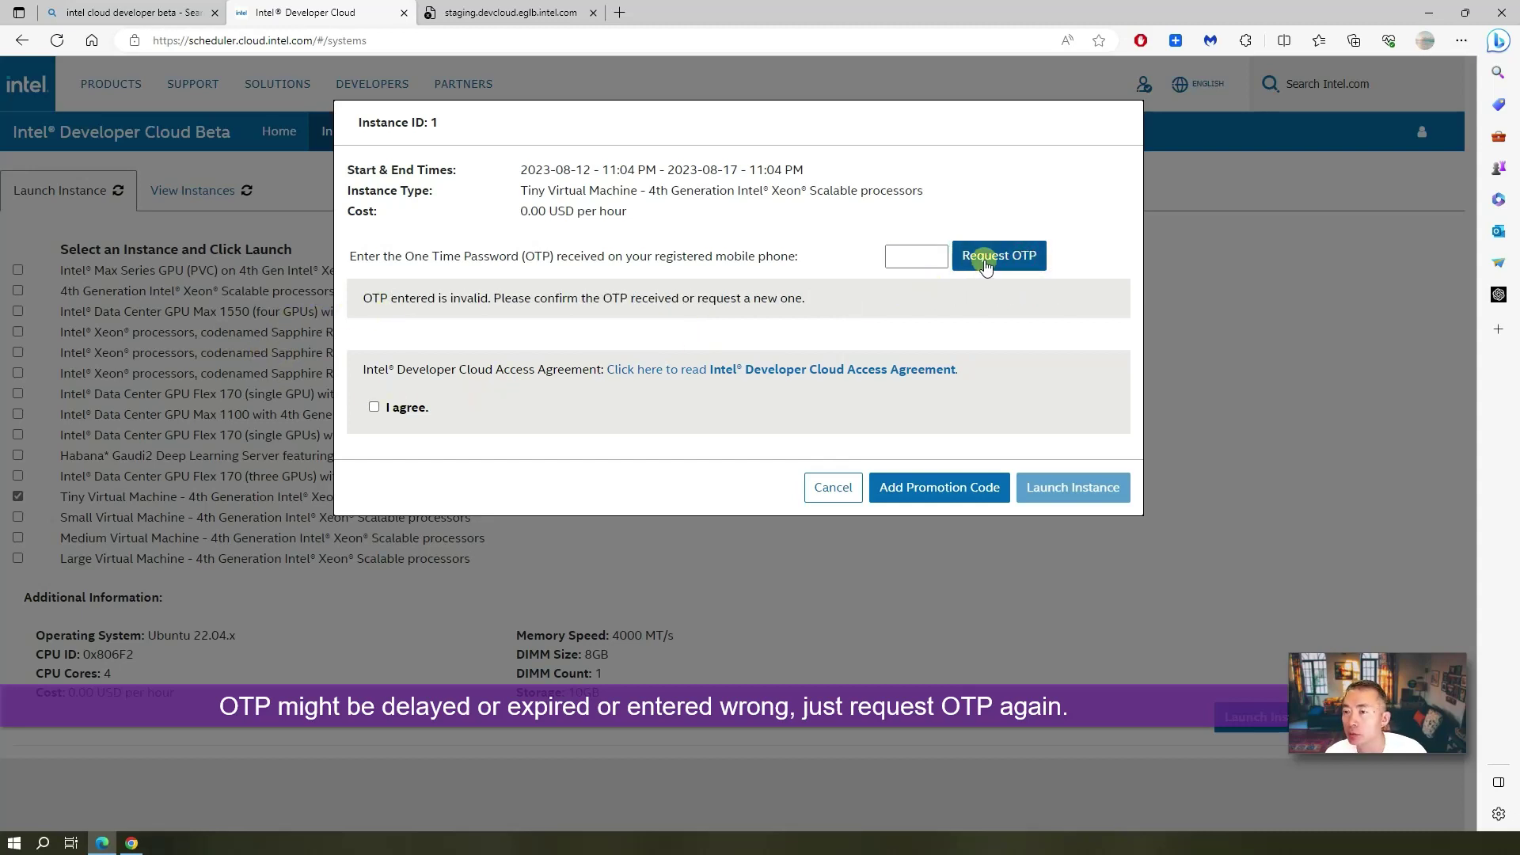
pyautogui.click(914, 260)
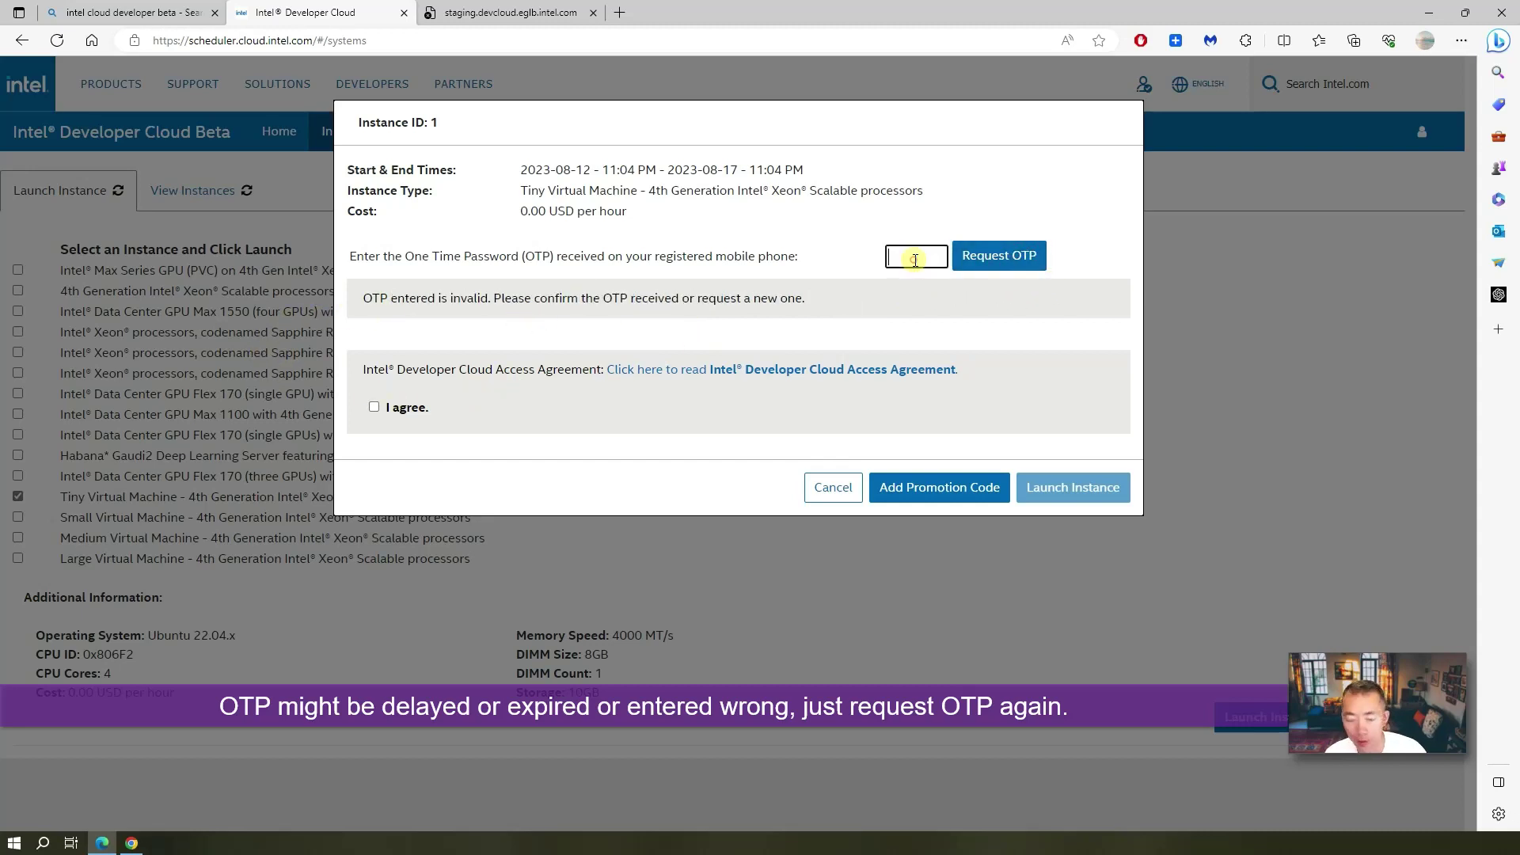
# Request a new one-time password, enter and verify it, and accept the Intel Developer Cloud Access Agreement to launch the instance.
pyautogui.click(962, 255)
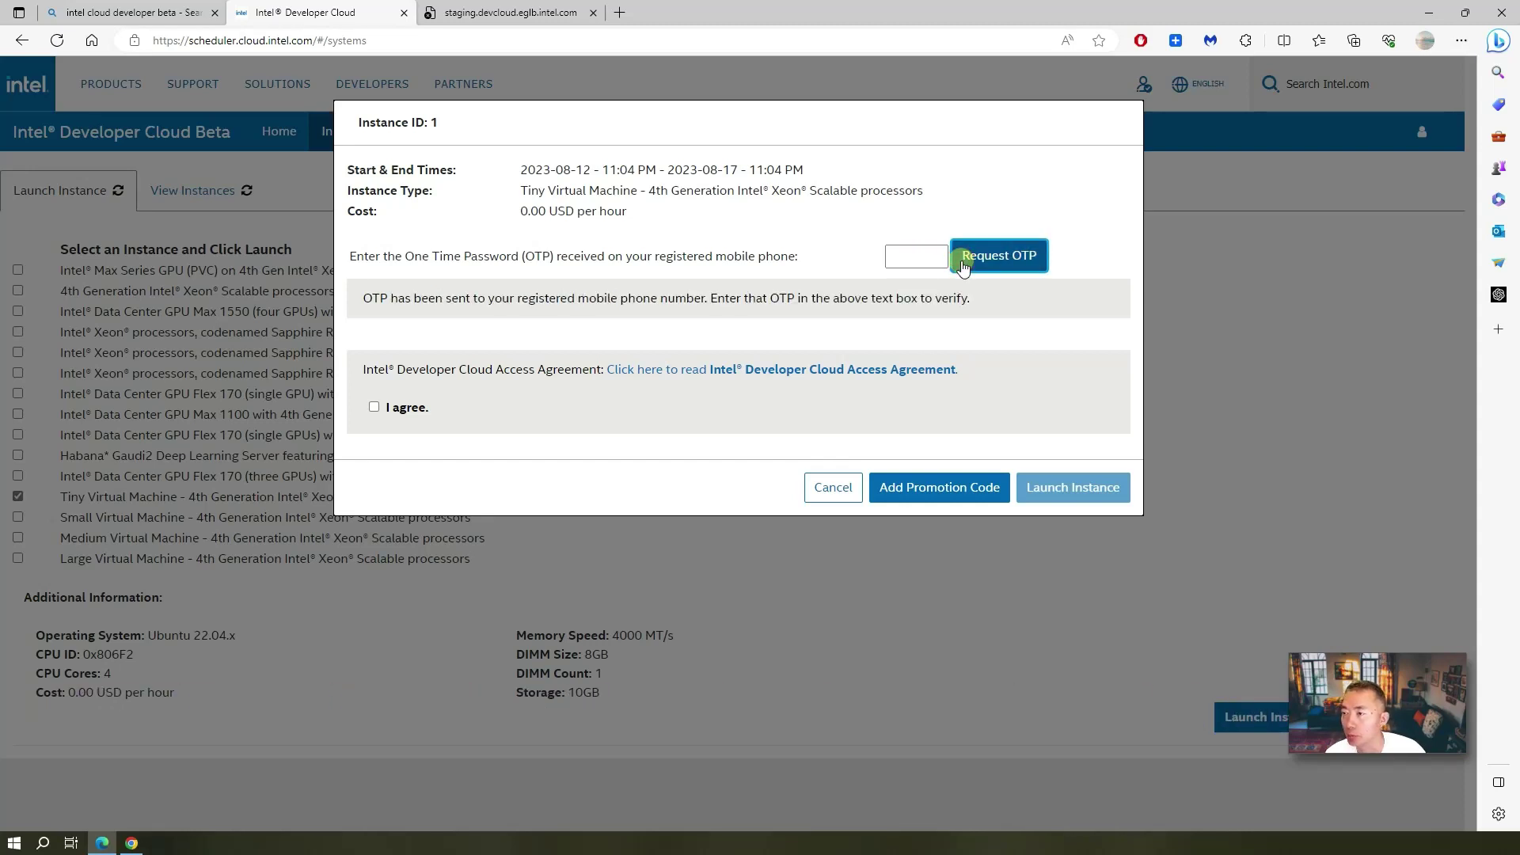
pyautogui.click(937, 268)
pyautogui.hotkey('ctrl', 'v')
pyautogui.click(981, 264)
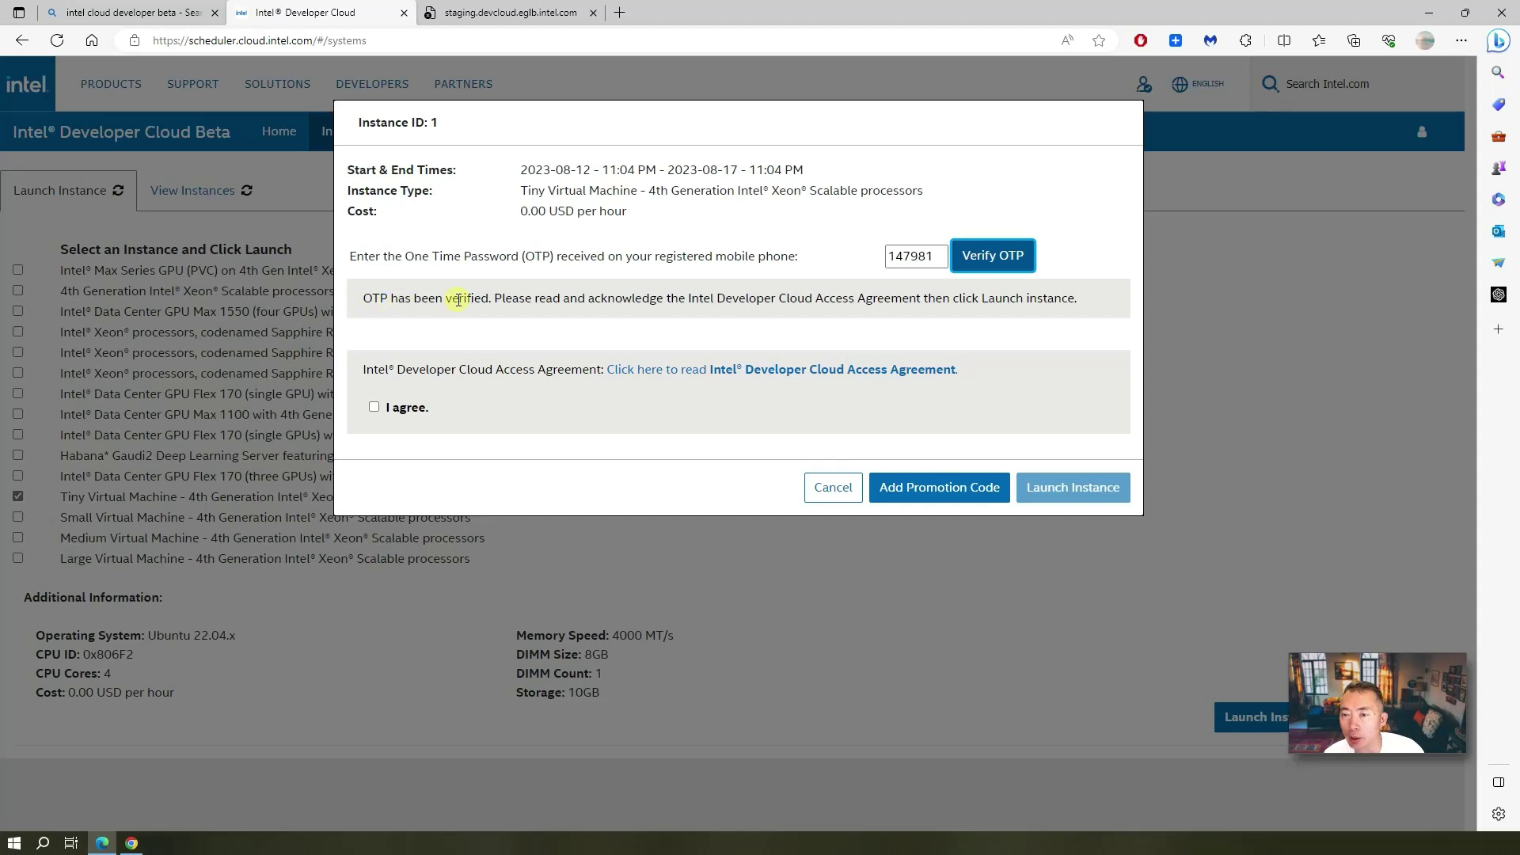
pyautogui.click(399, 412)
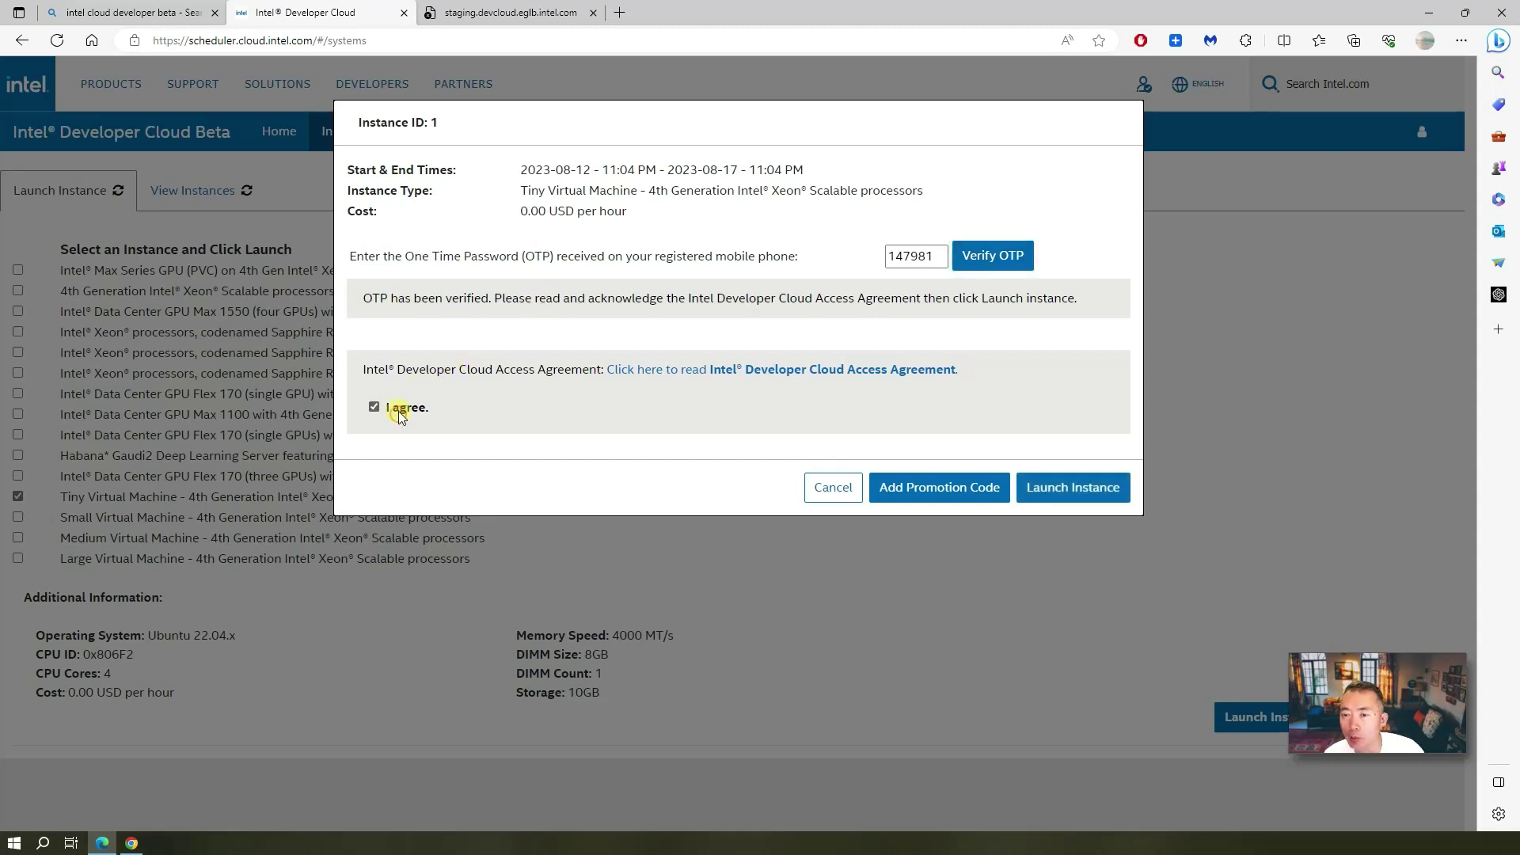
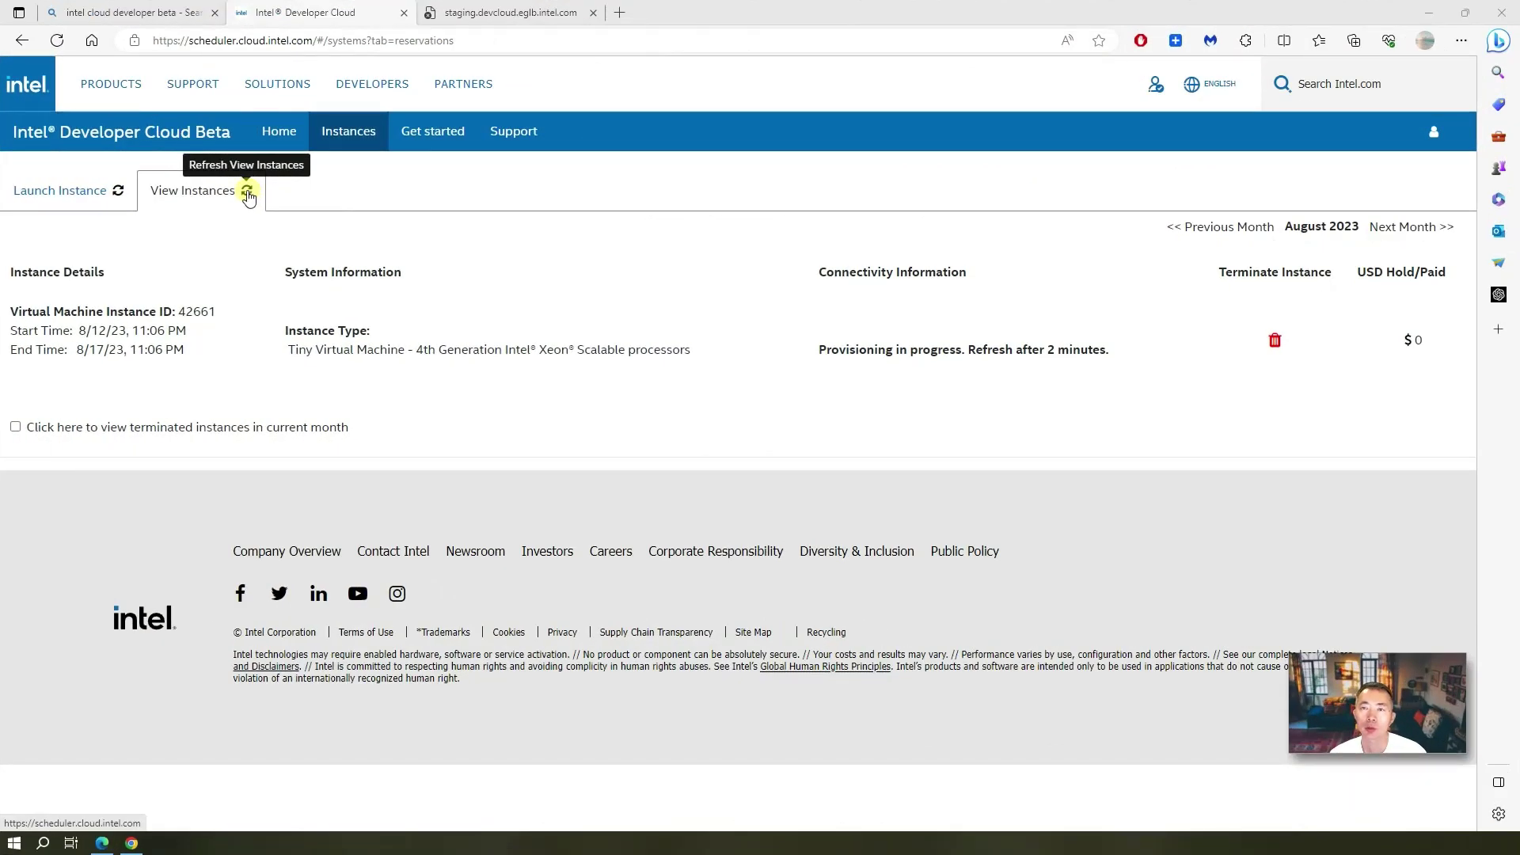
# Refresh the launched instances and copy the Tiny Virtual Machine's SSH command.
pyautogui.click(247, 192)
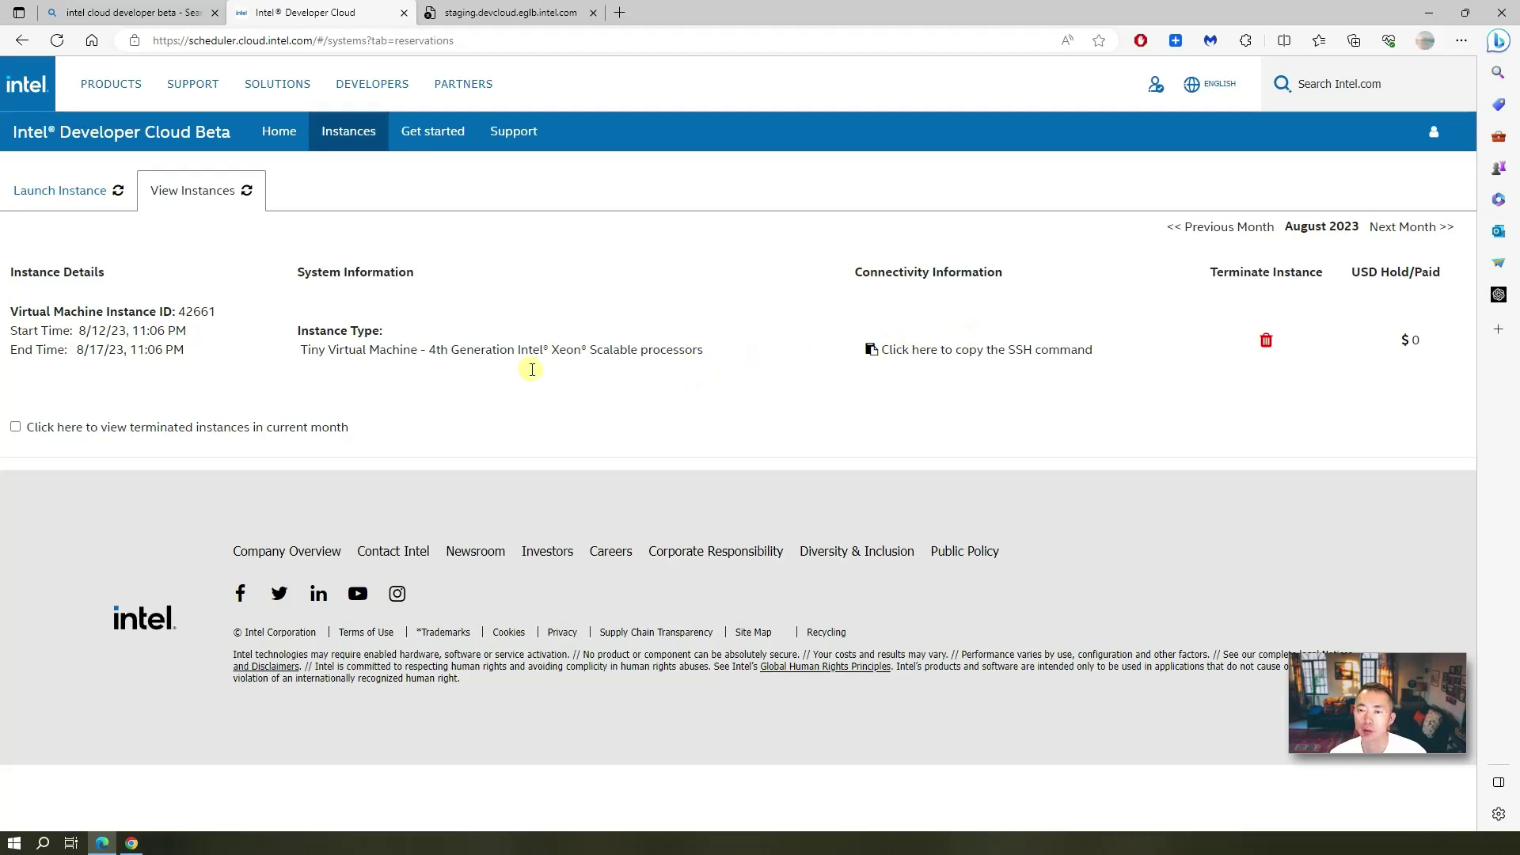
pyautogui.click(984, 361)
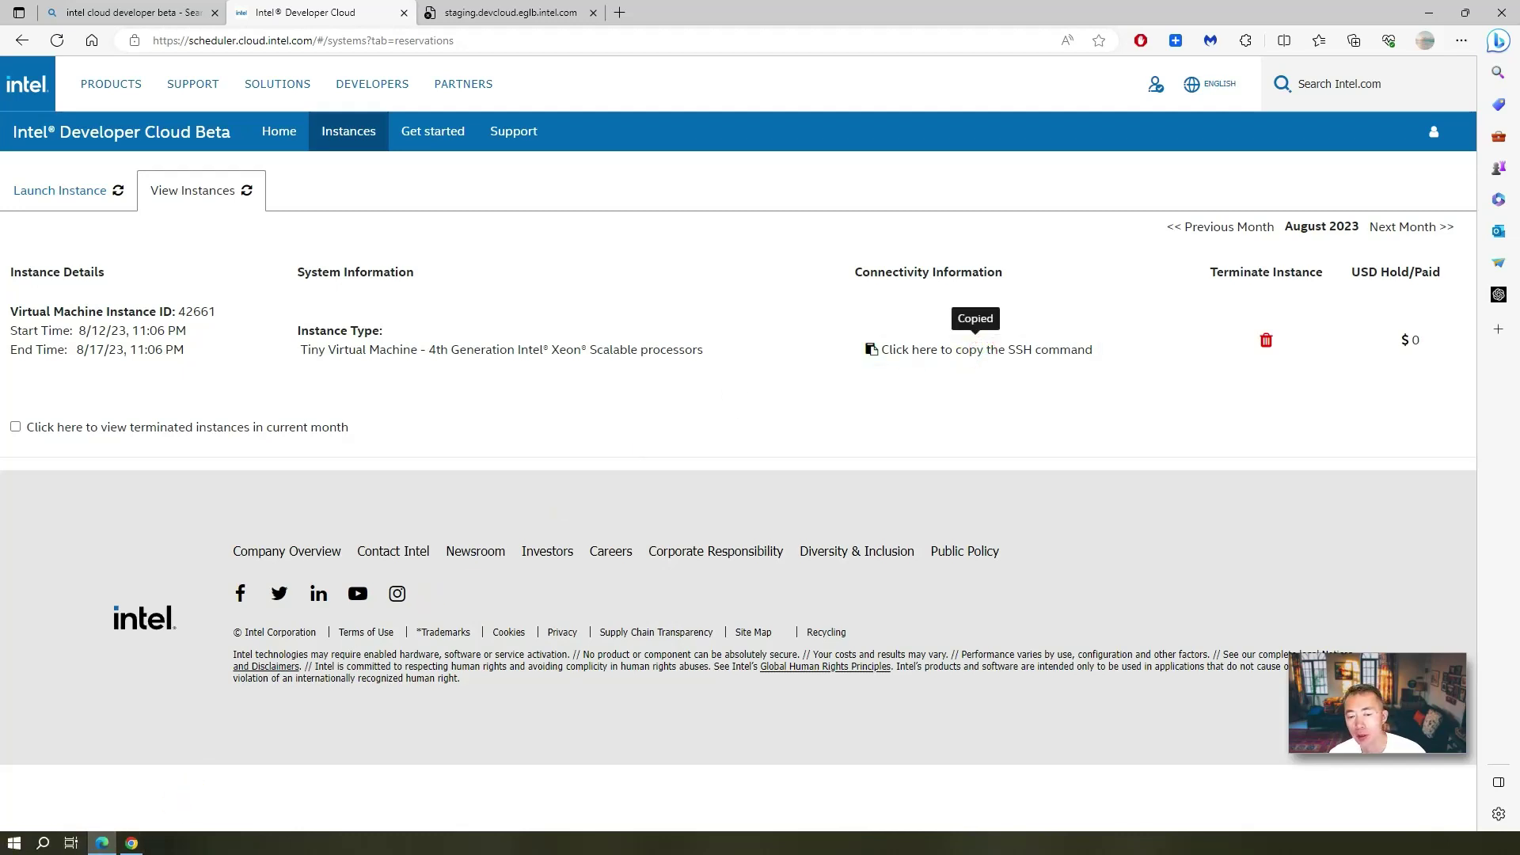
# Open Windows PowerShell, run the copied SSH command and answer yes to continue connecting to the virtual machine.
pyautogui.rightClick(28, 841)
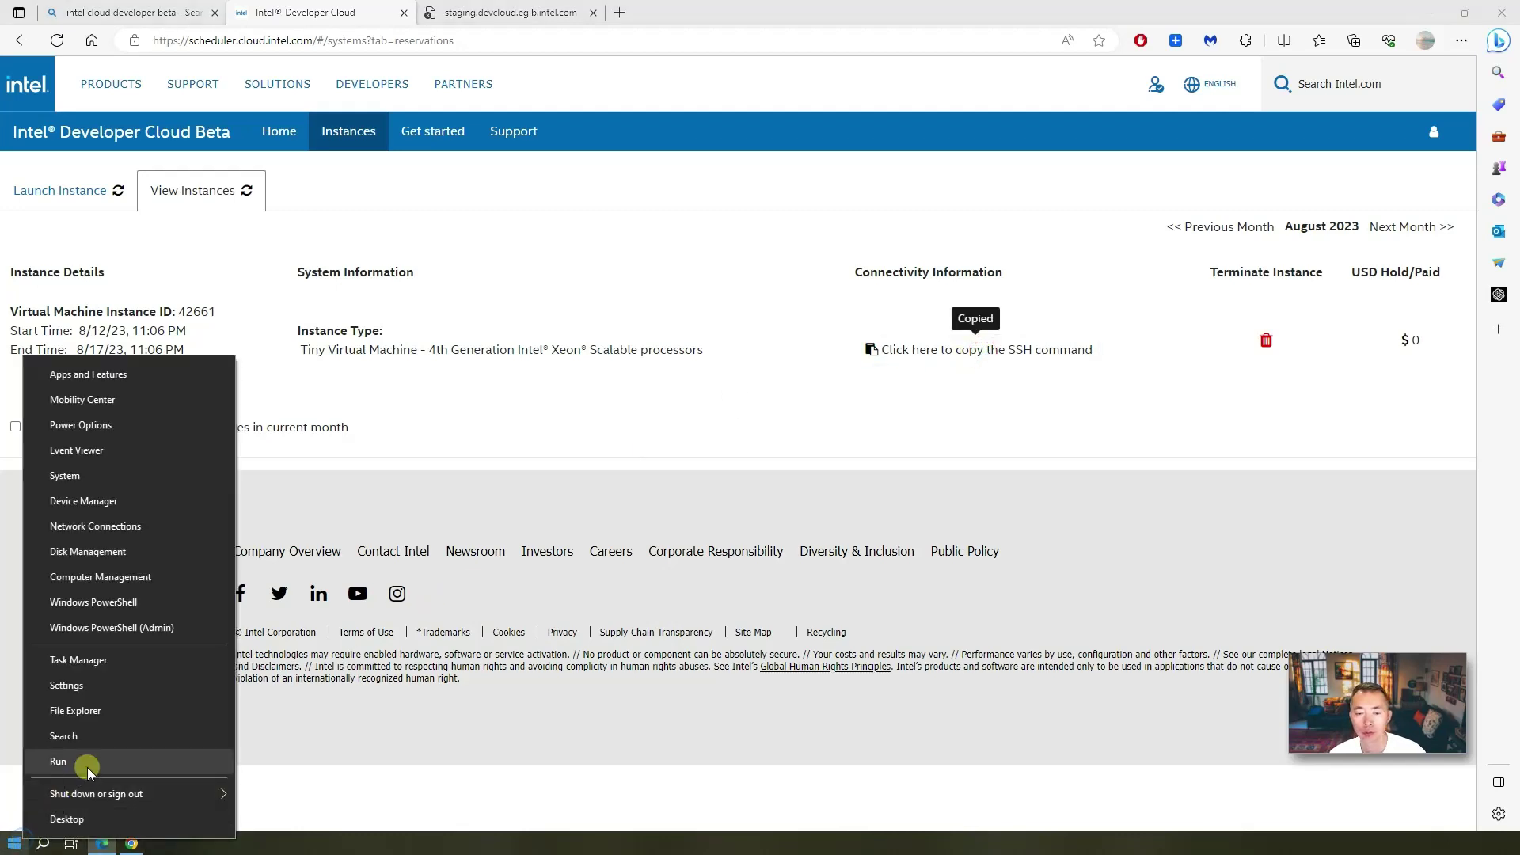
pyautogui.press('i')
pyautogui.moveTo(713, 103); pyautogui.dragTo(768, 105)
pyautogui.moveTo(669, 96); pyautogui.dragTo(811, 157)
pyautogui.rightClick(612, 274)
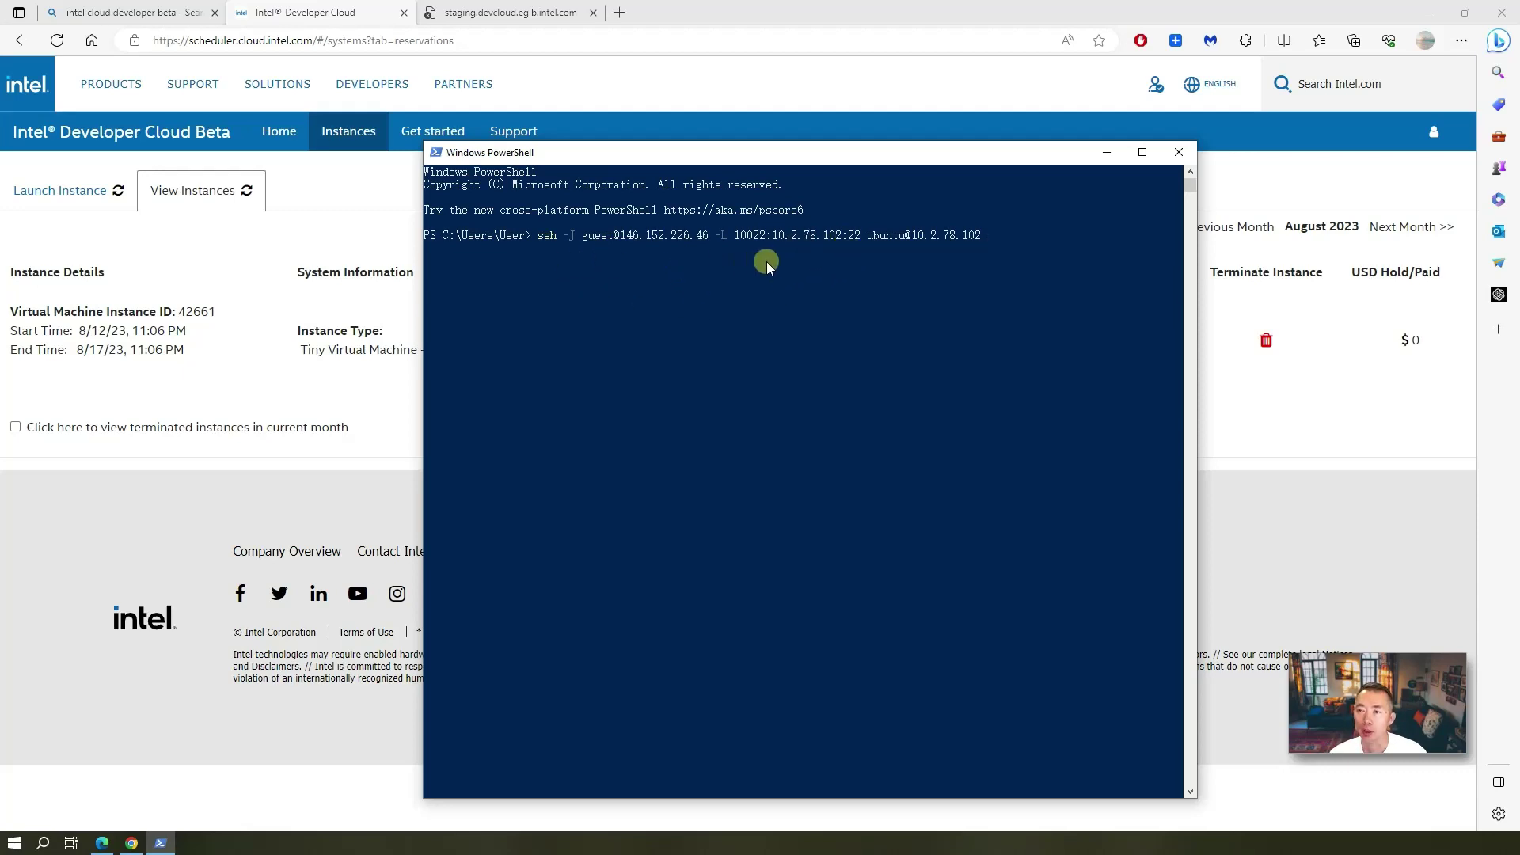
pyautogui.press('Return')
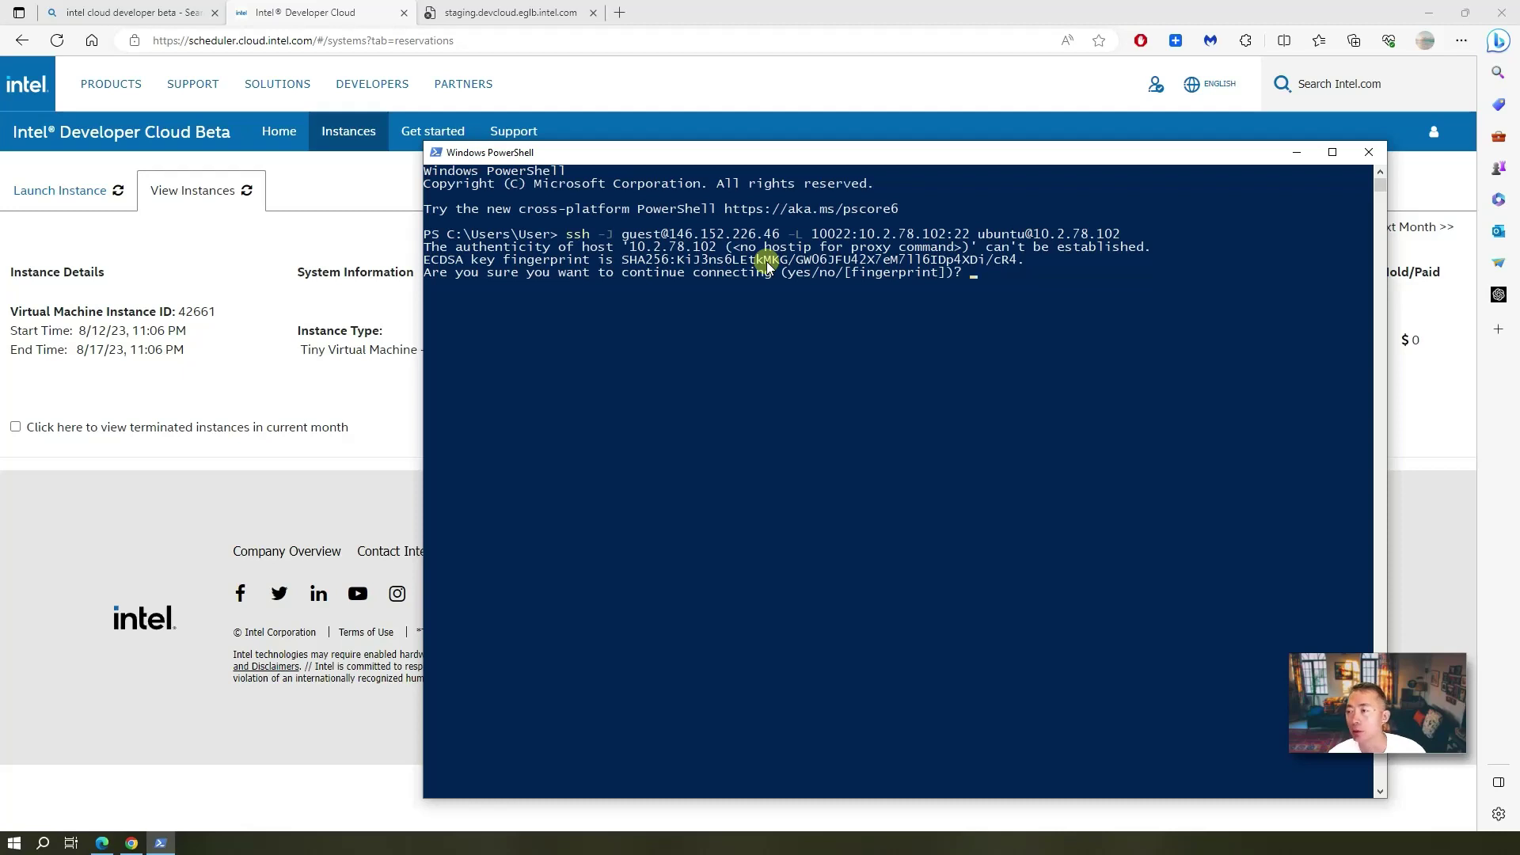
pyautogui.write('yes')
pyautogui.press('Return')
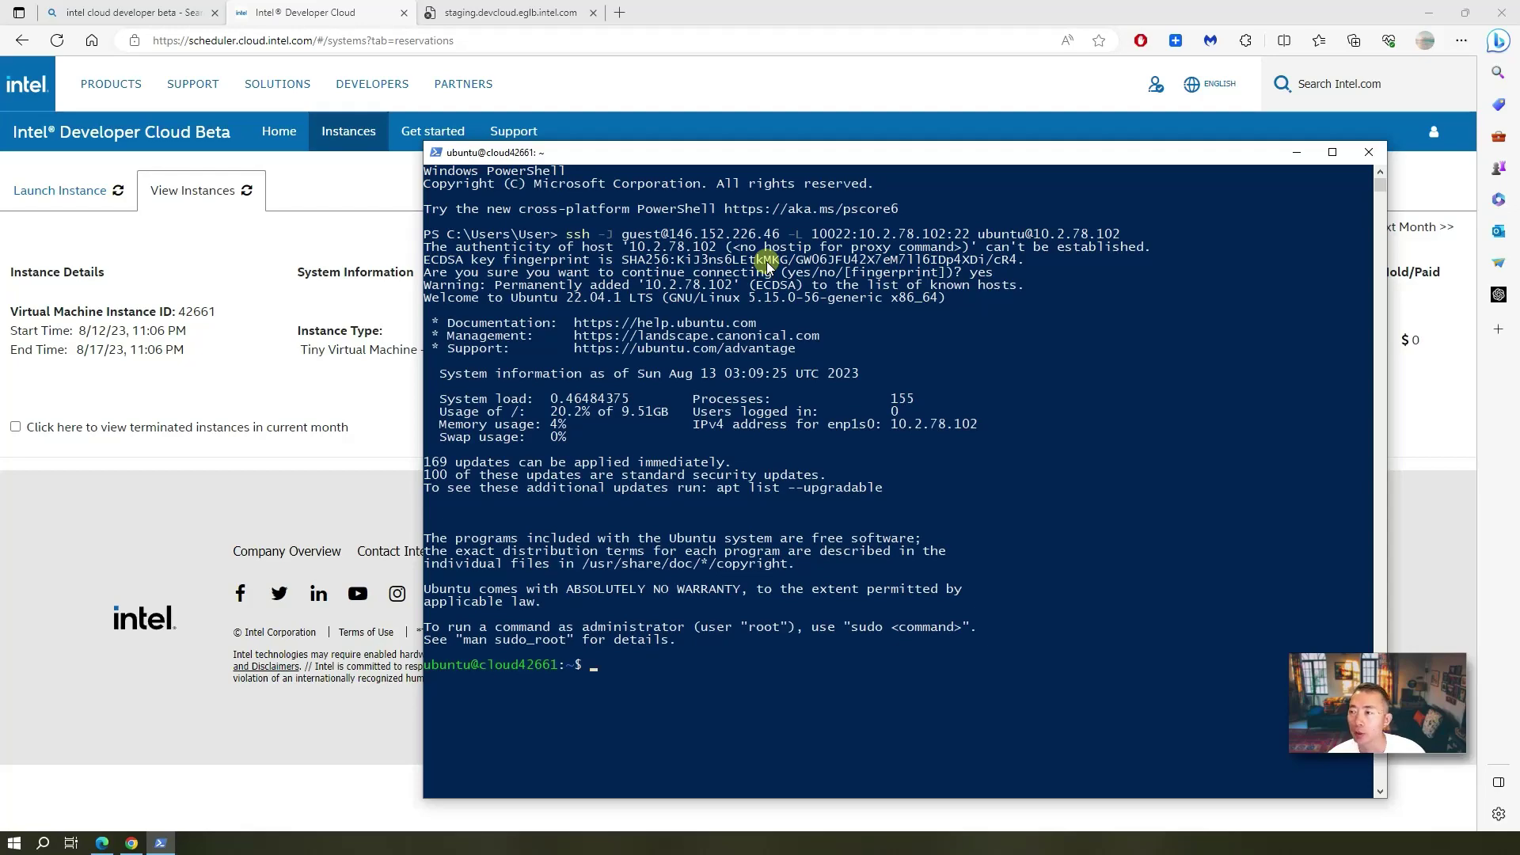
# Start a root shell on the virtual machine with sudo -i and open the htop process monitor.
pyautogui.write('sudo -i')
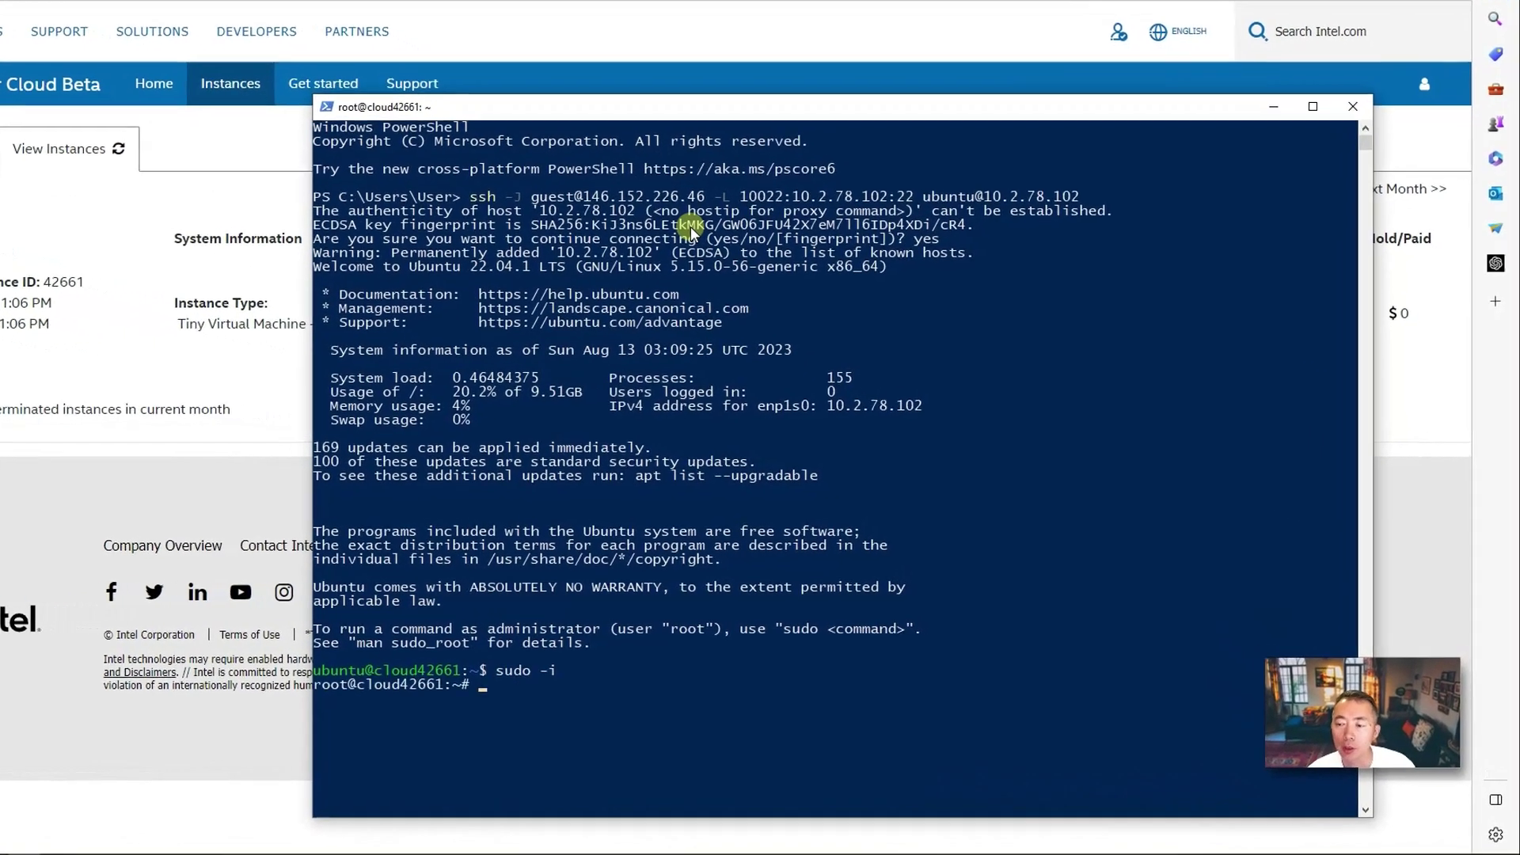
pyautogui.press('Return')
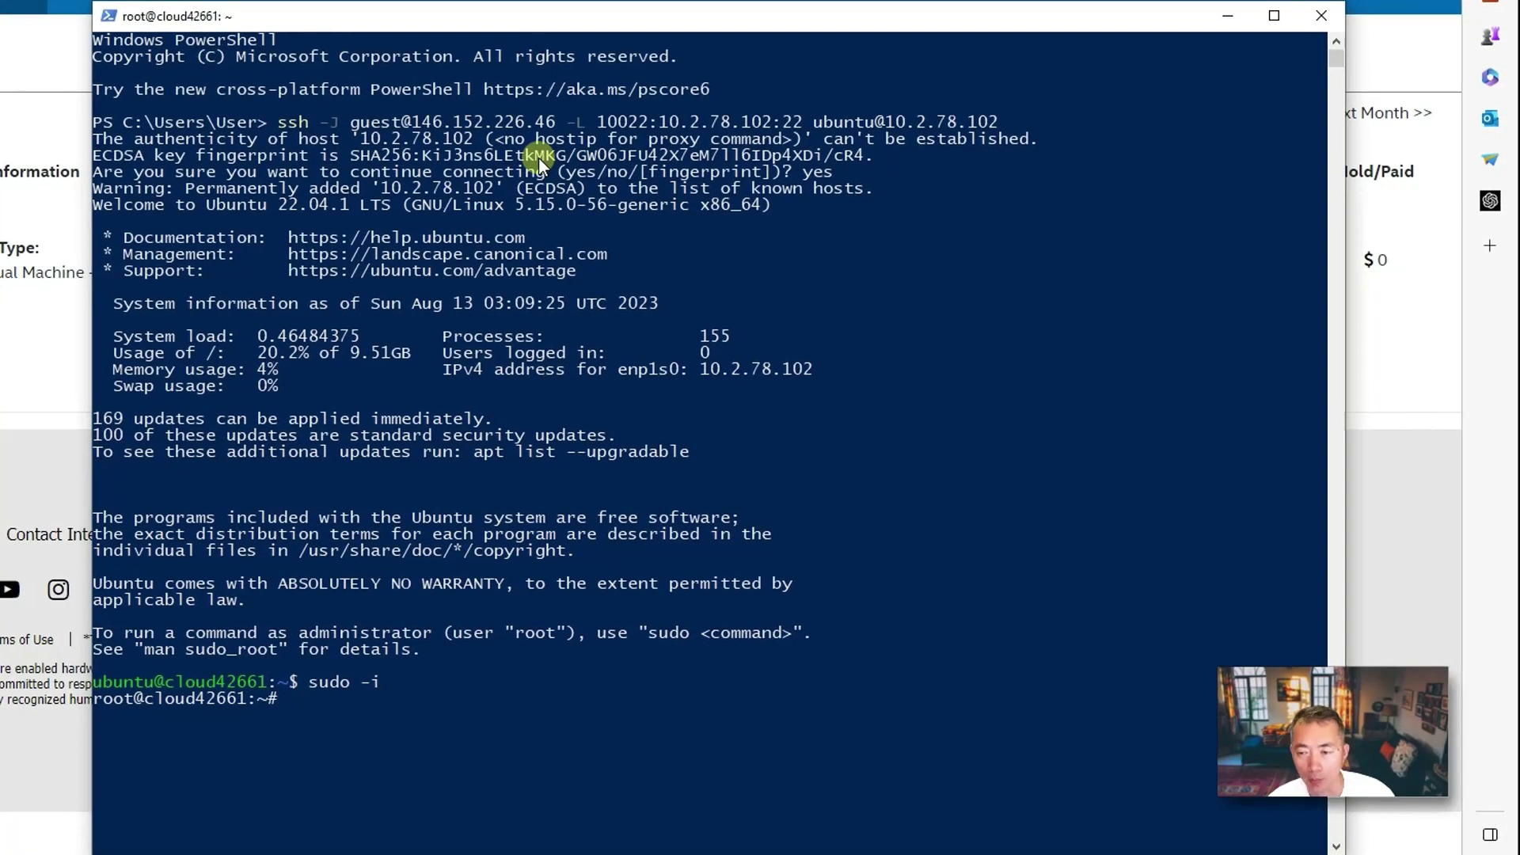
pyautogui.write('htop')
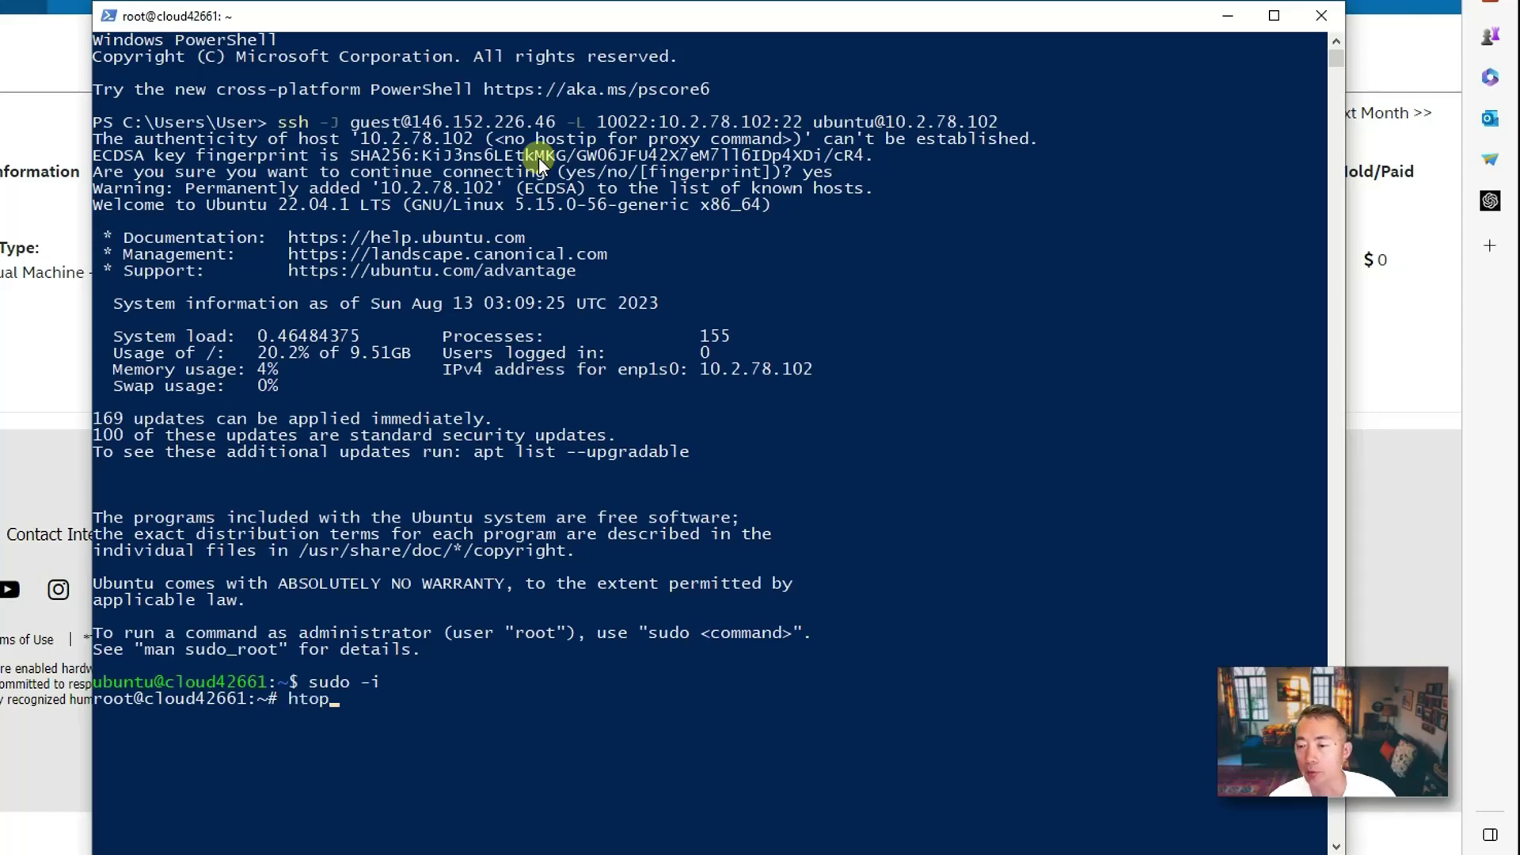
pyautogui.press('Return')
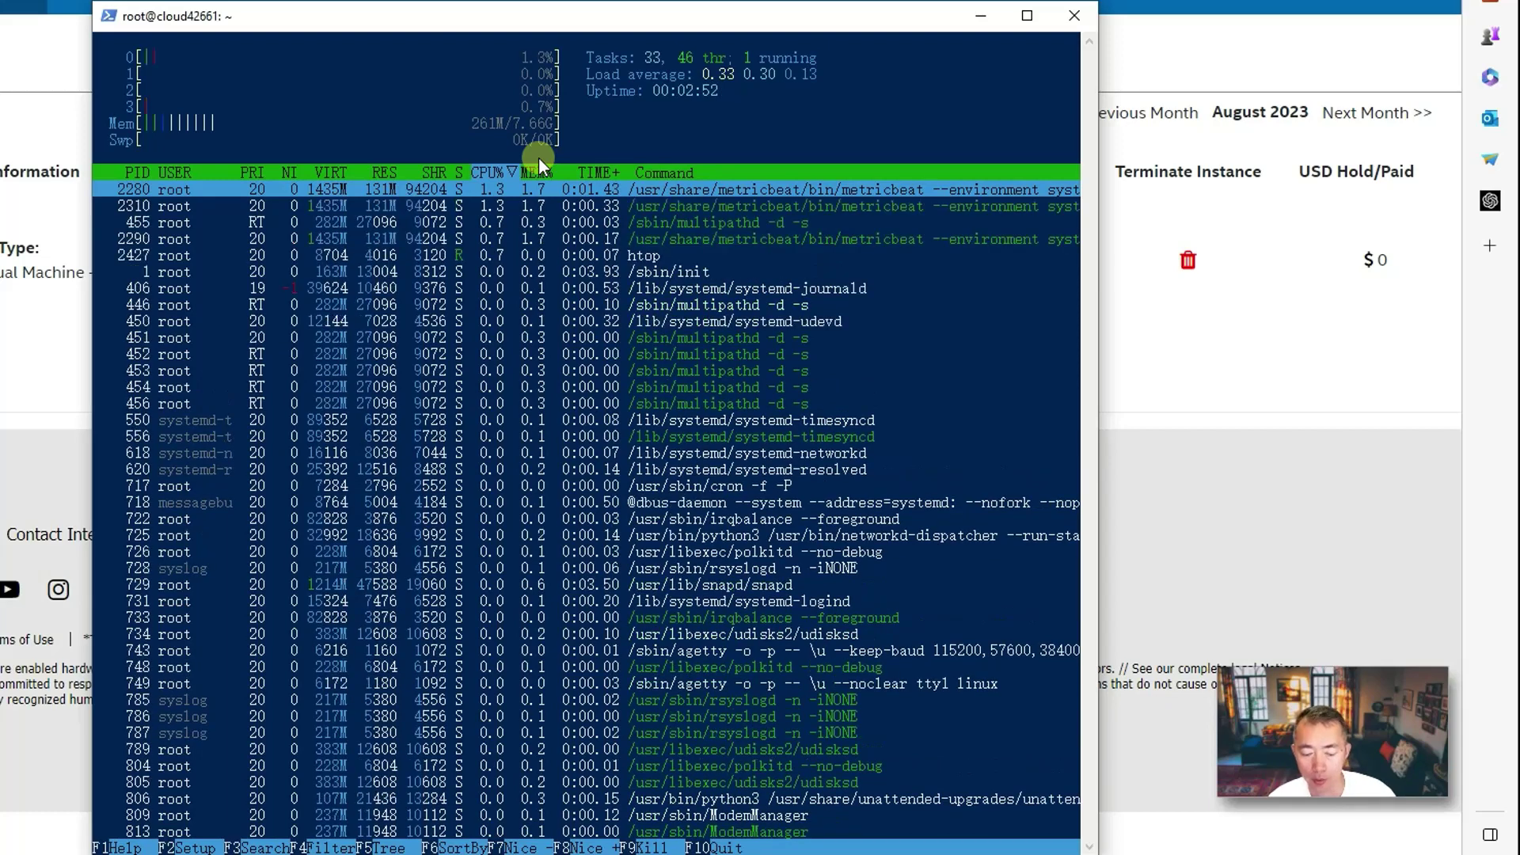
# Quit htop and list the virtual machine's disk usage with df -k.
pyautogui.write('qdf')
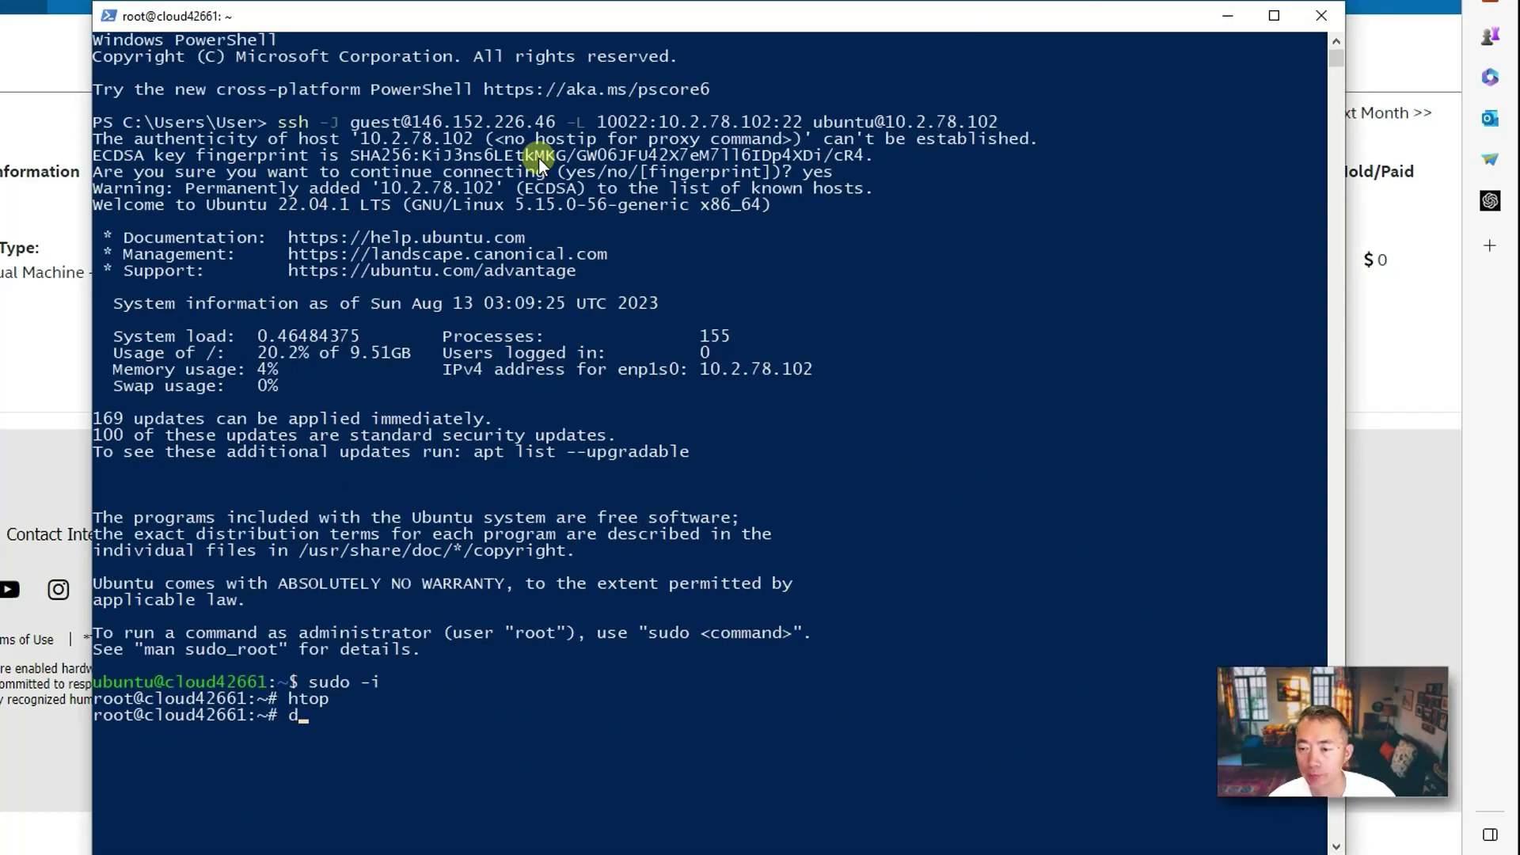
pyautogui.write(' -k')
pyautogui.press('Return')
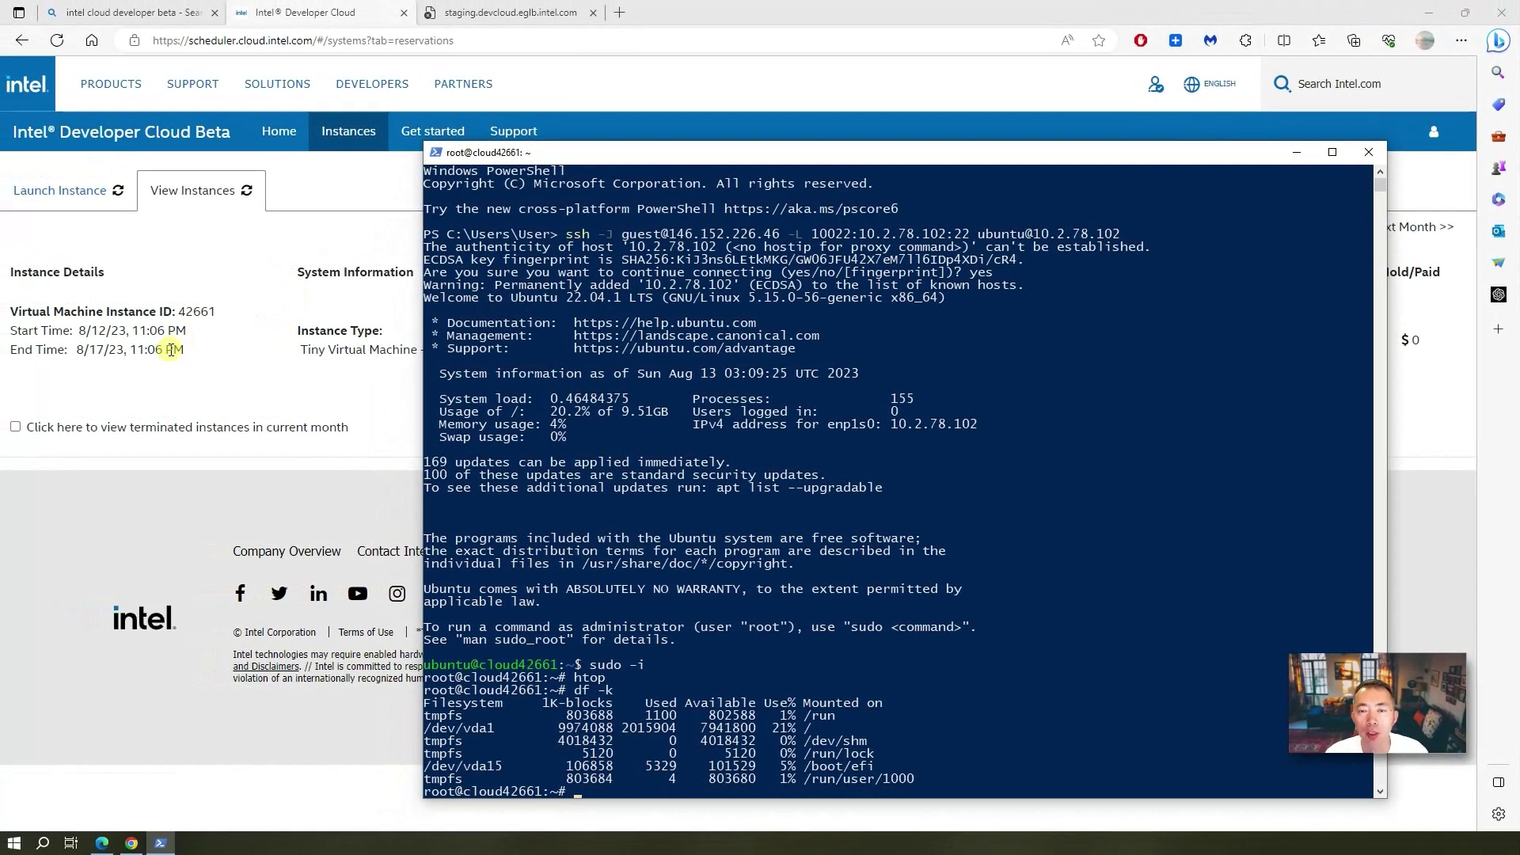
# Review and copy the instance's ID with its start and end times in Edge, and switch back to PowerShell.
pyautogui.moveTo(189, 352); pyautogui.dragTo(75, 349)
pyautogui.click(169, 307)
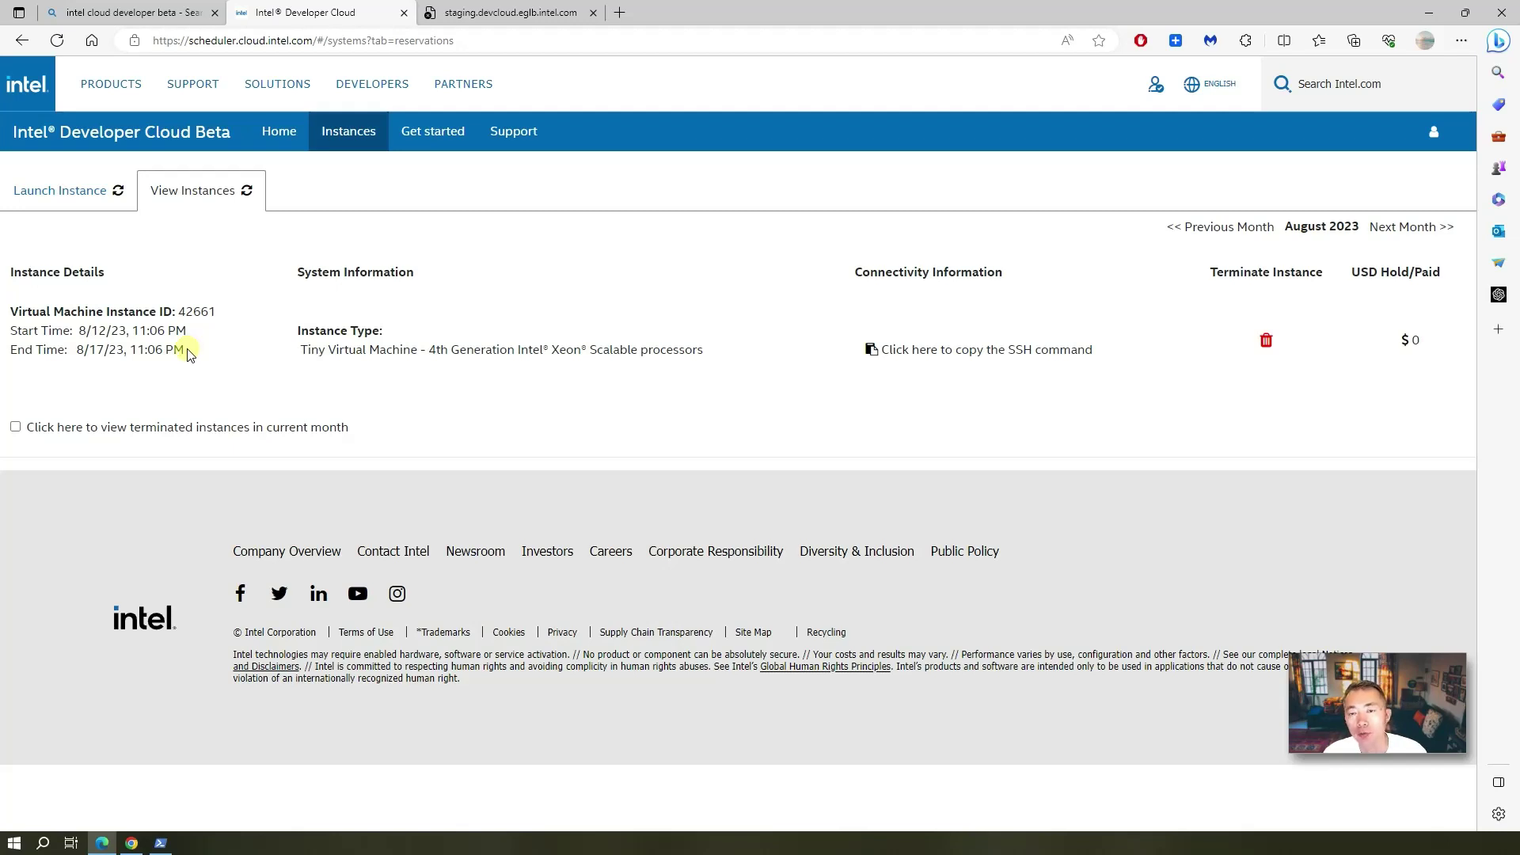
pyautogui.moveTo(190, 354); pyautogui.dragTo(3, 319)
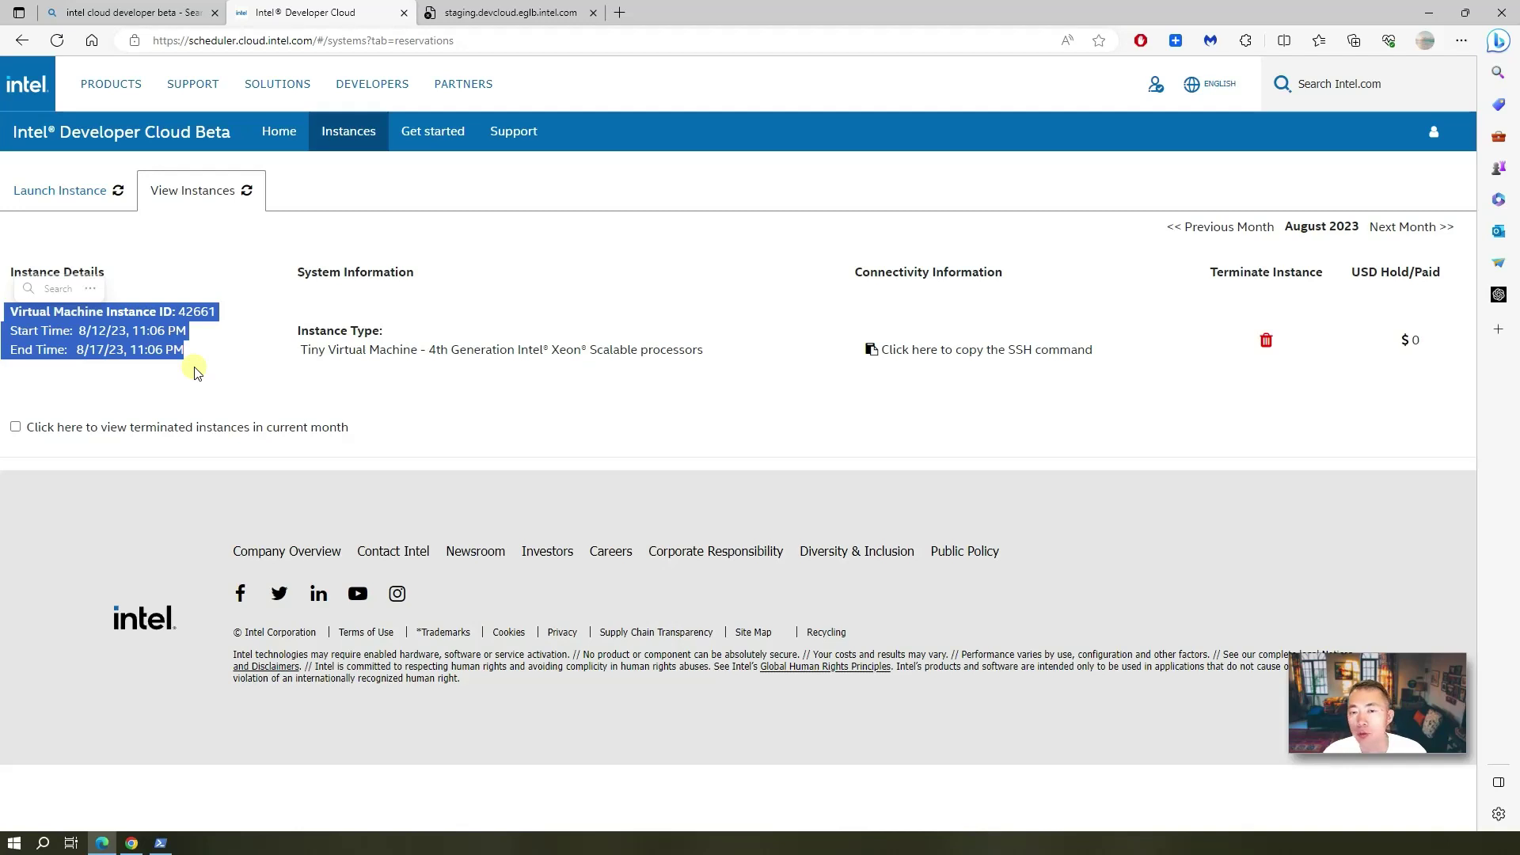
pyautogui.hotkey('ctrl', 'c')
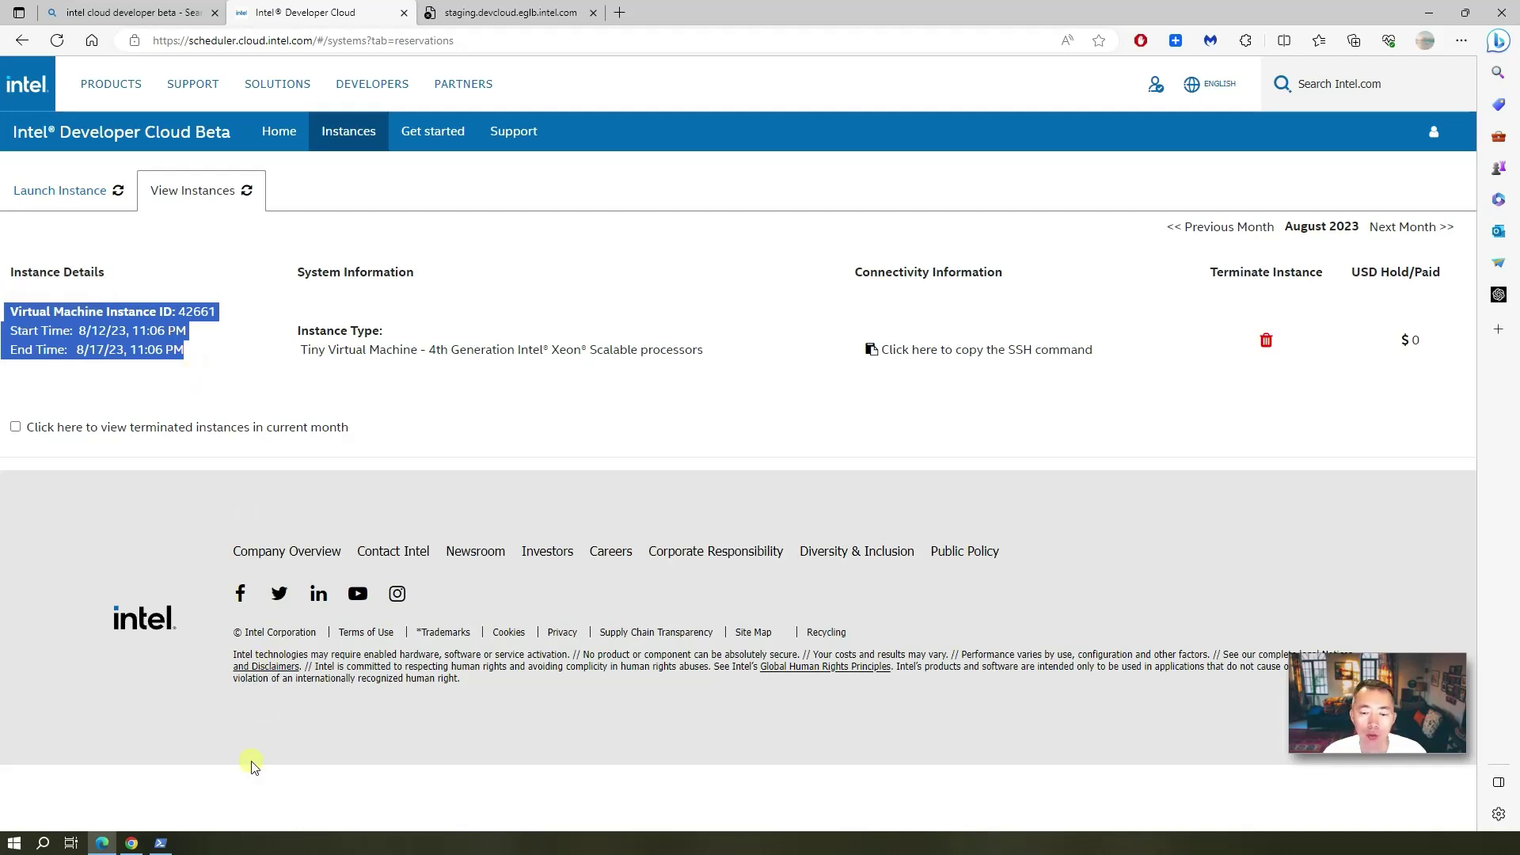
pyautogui.click(161, 844)
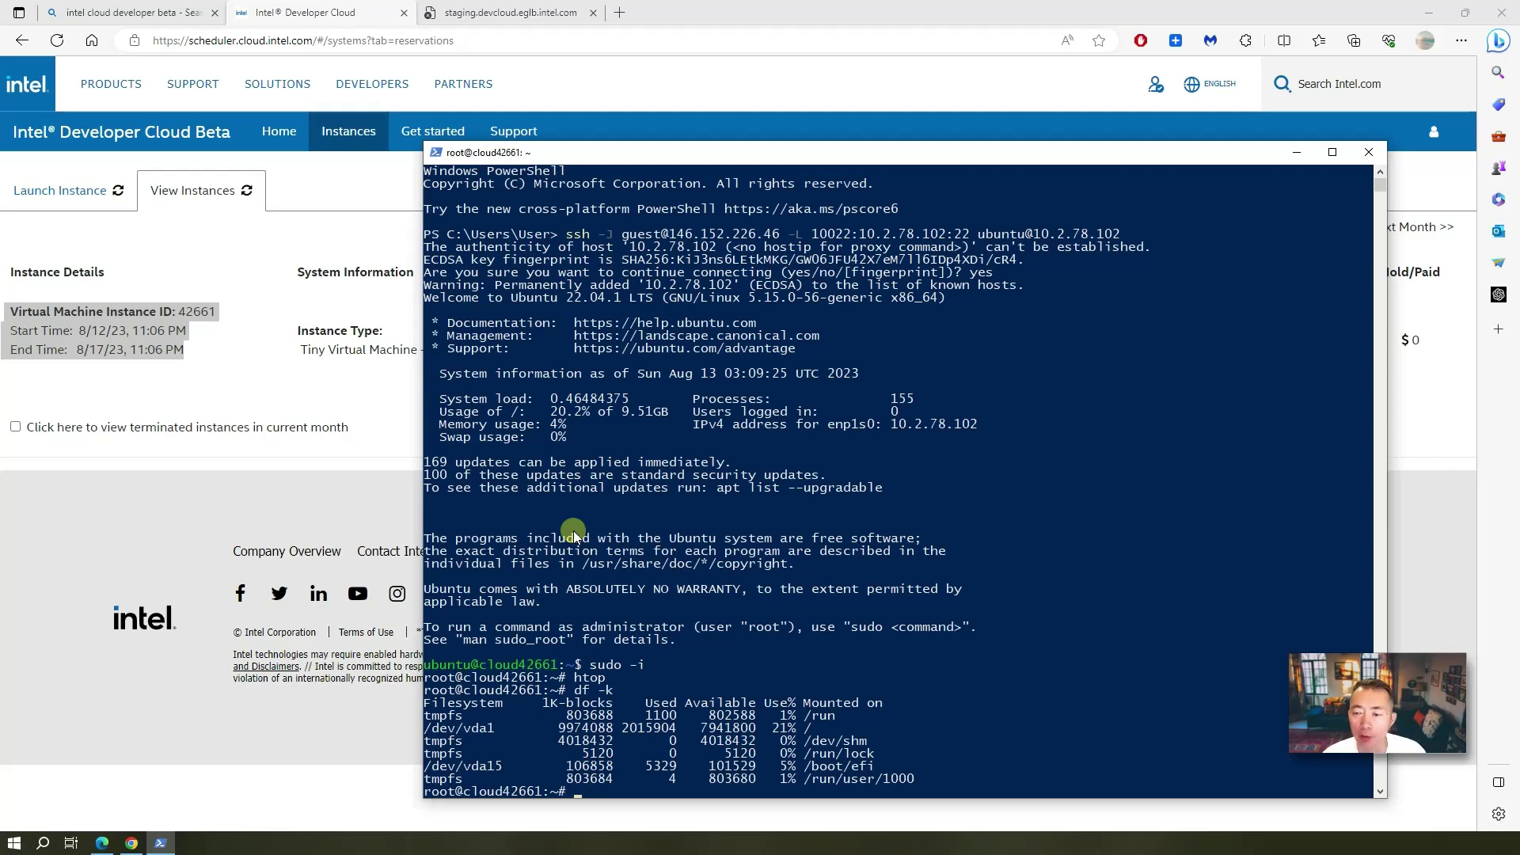